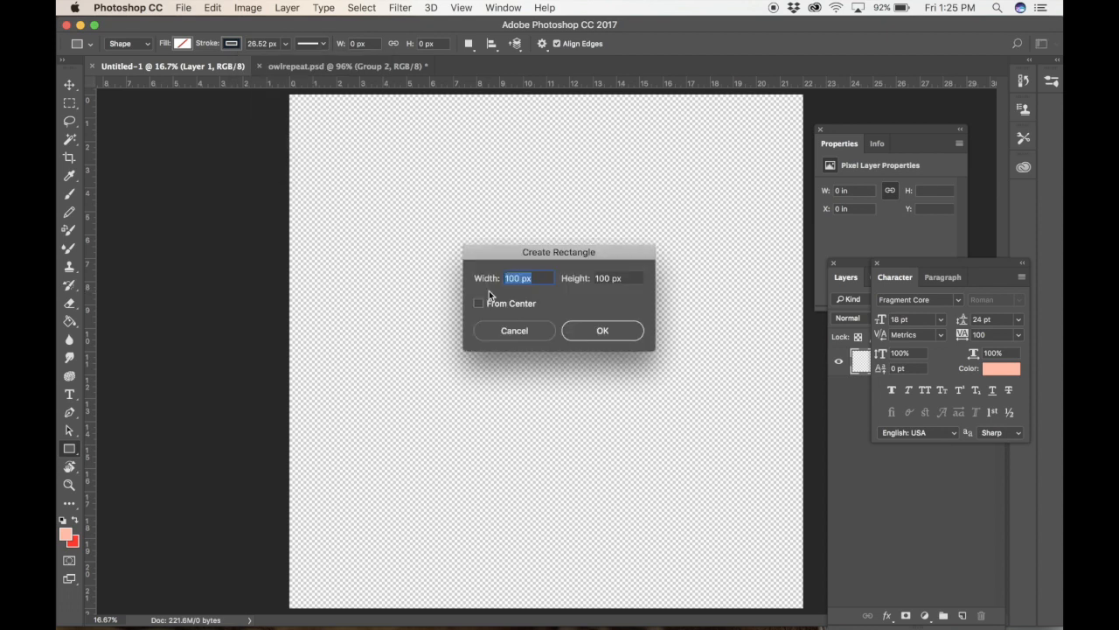
# Create a 4000 × 4000 px rectangle and move it to the middle of the canvas
pyautogui.press('BackSpace')
pyautogui.write('1')
pyautogui.press('Tab')
pyautogui.write('1')
pyautogui.press('Return')
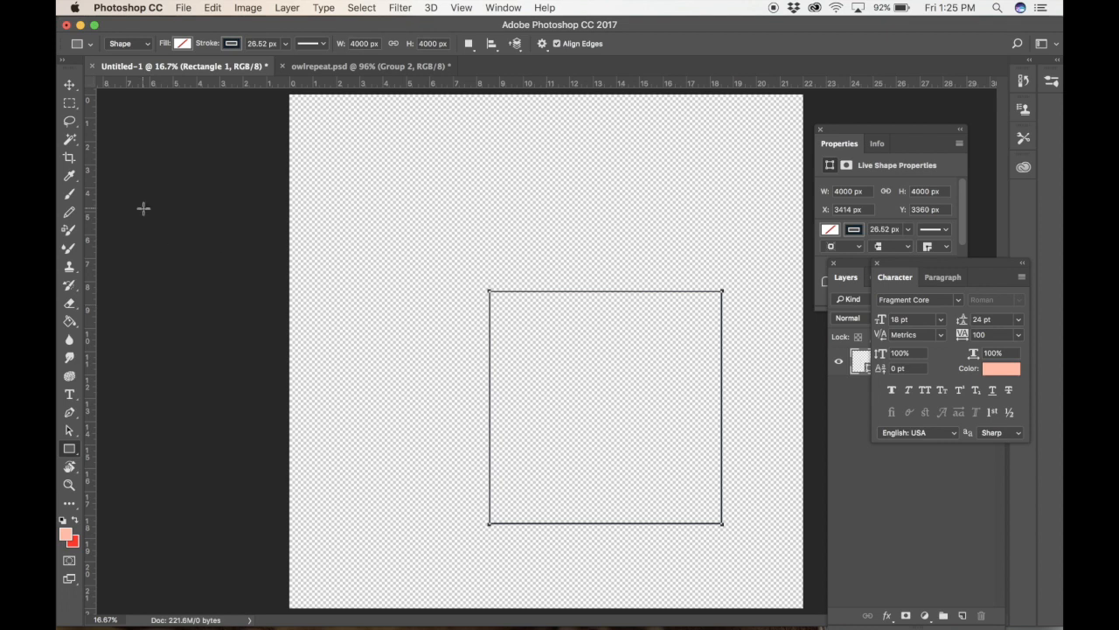
pyautogui.click(69, 85)
pyautogui.moveTo(594, 405); pyautogui.dragTo(548, 369)
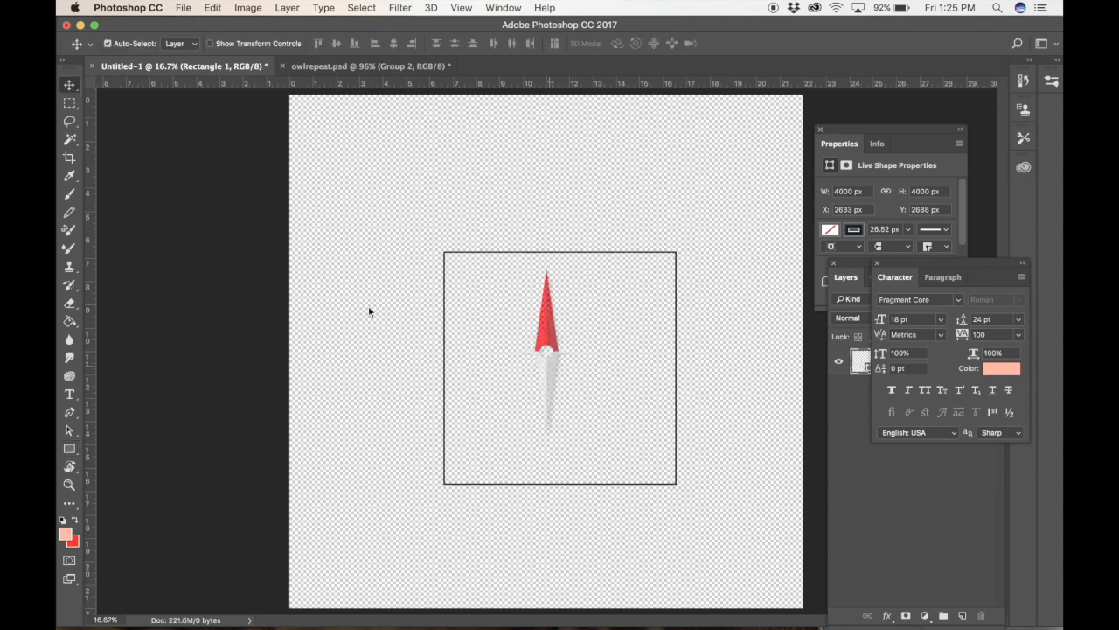
# Place vertical guides along the left and right edges of the square
pyautogui.scroll(2, 368, 310)
pyautogui.scroll(4, 369, 308)
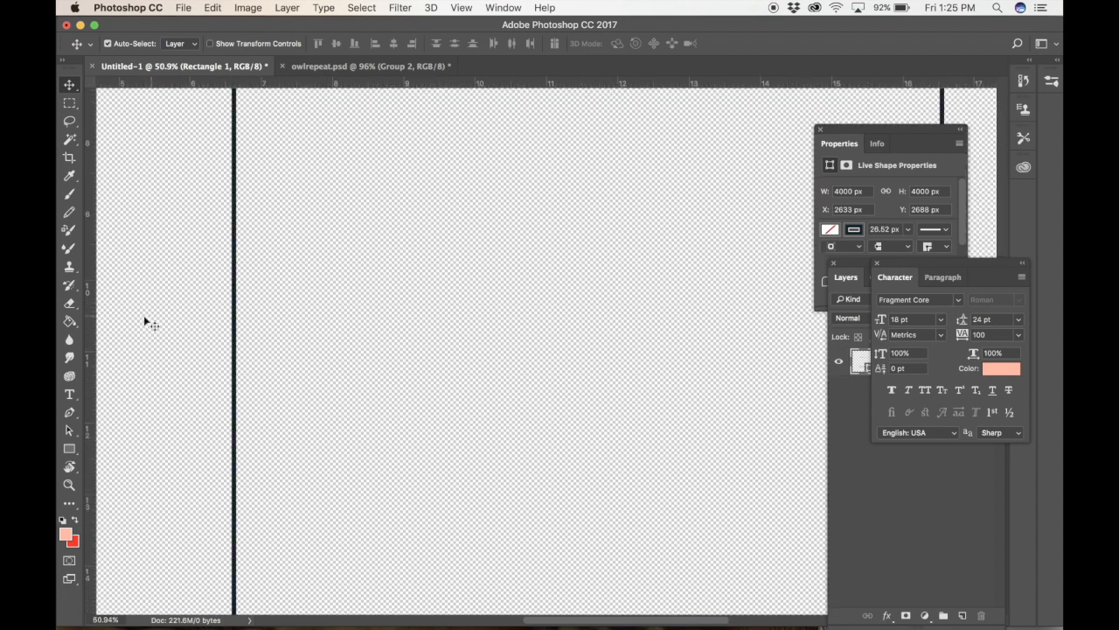
pyautogui.moveTo(99, 327); pyautogui.dragTo(232, 324)
pyautogui.hscroll(5, 232, 324)
pyautogui.hscroll(6, 232, 325)
pyautogui.moveTo(91, 245); pyautogui.dragTo(389, 248)
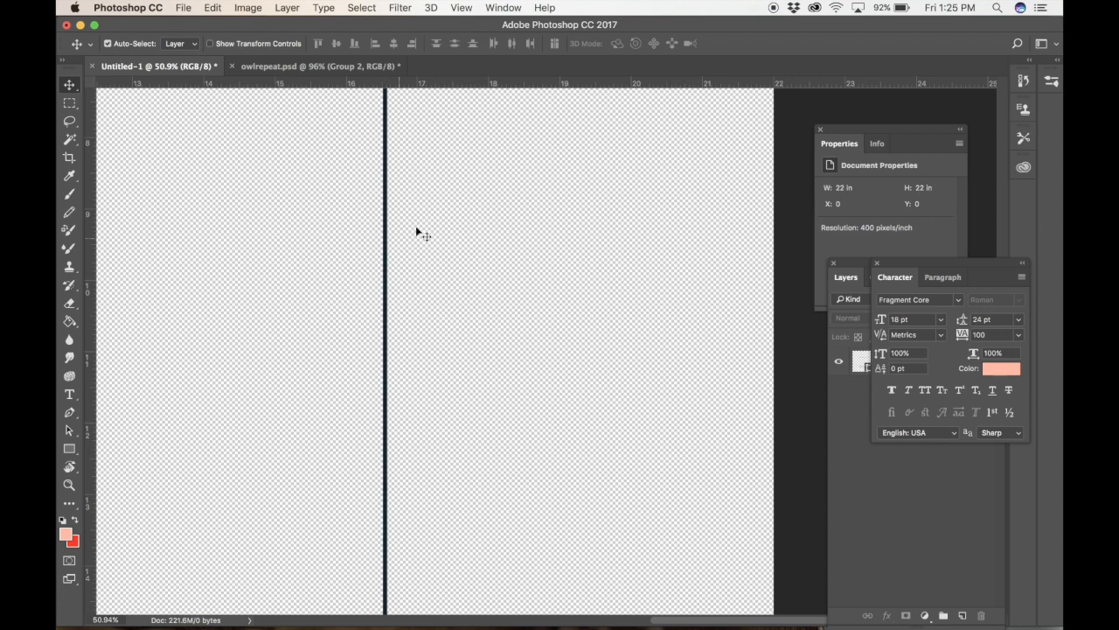
# Place horizontal guides along the top and bottom edges of the square
pyautogui.scroll(10, 451, 235)
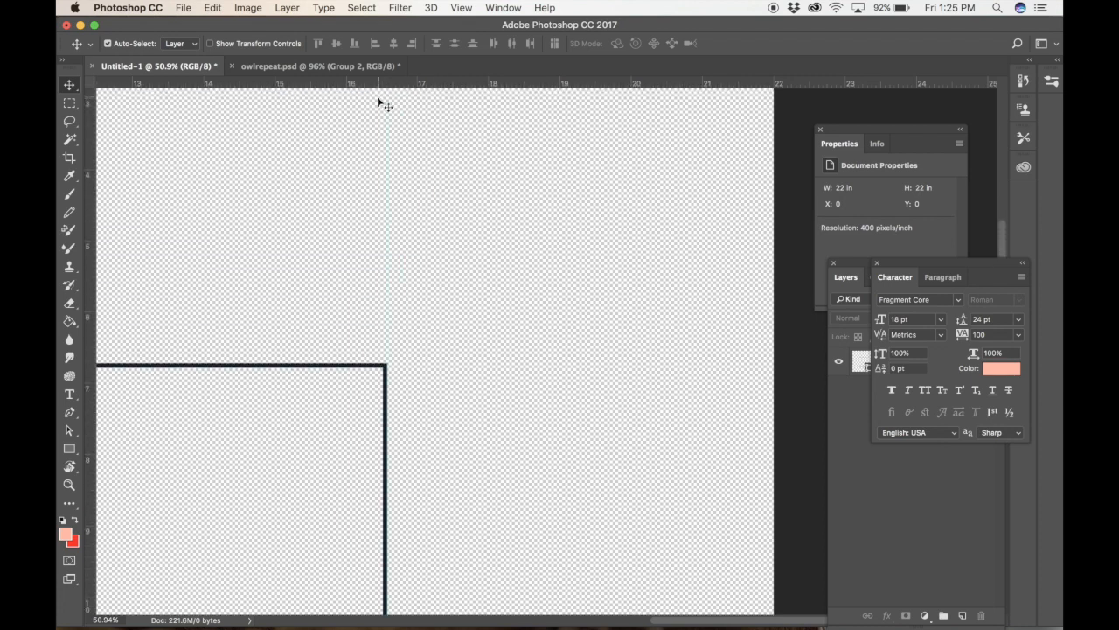
pyautogui.moveTo(319, 87); pyautogui.dragTo(413, 363)
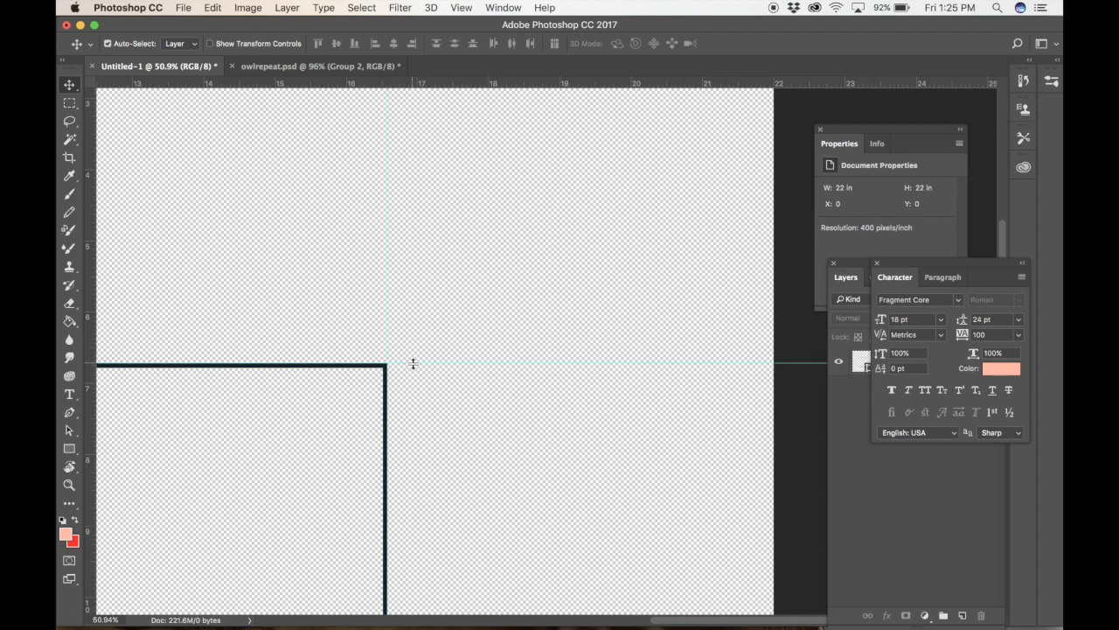
pyautogui.scroll(-5, 413, 363)
pyautogui.scroll(-8, 413, 363)
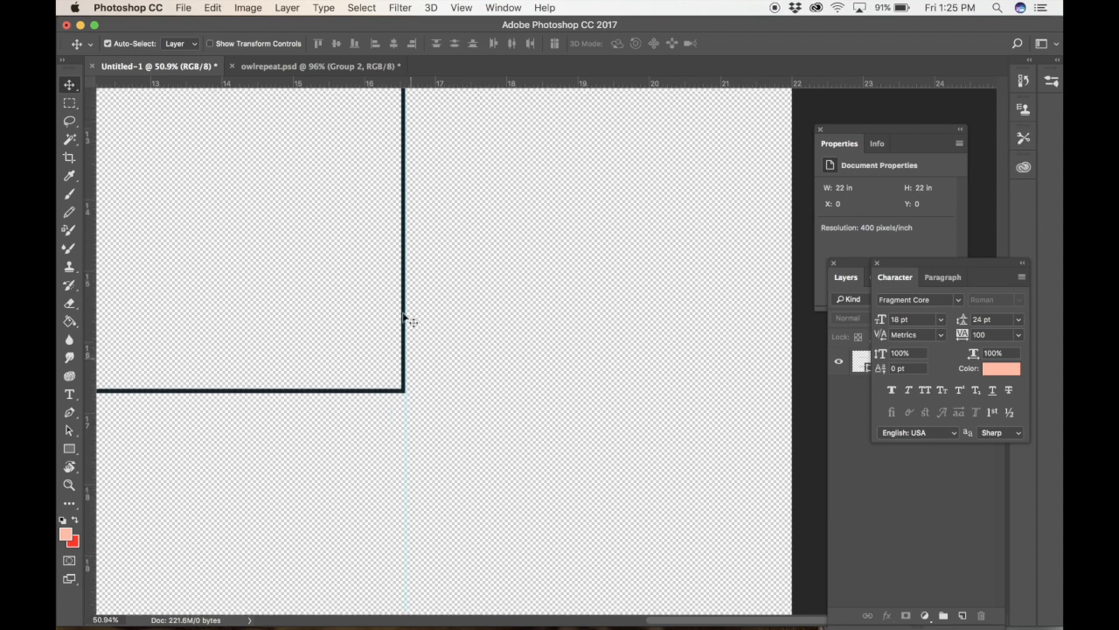
pyautogui.moveTo(395, 85); pyautogui.dragTo(422, 394)
pyautogui.scroll(-5, 422, 394)
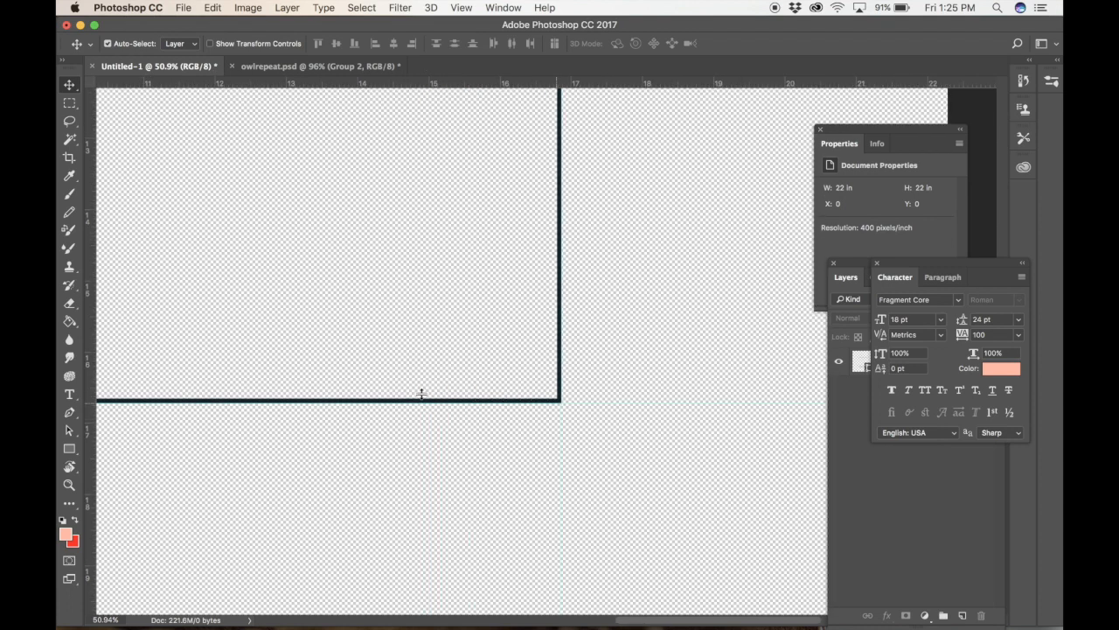
pyautogui.scroll(3, 422, 400)
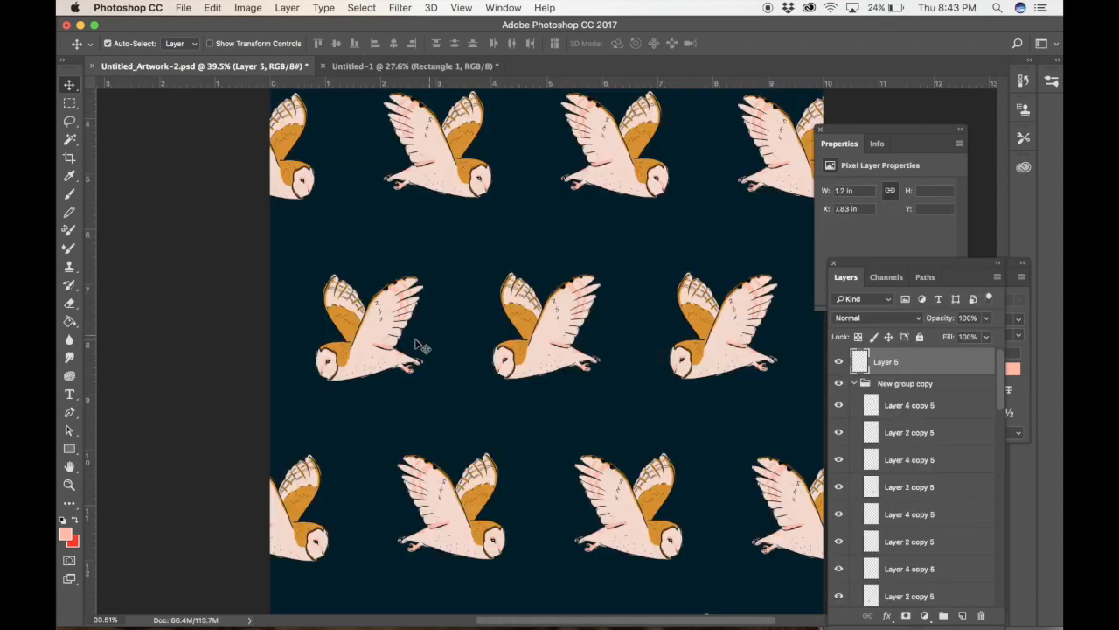
# Select the layers of the three left-facing owls in the middle row of Untitled_Artwork-2.psd
pyautogui.click(381, 361)
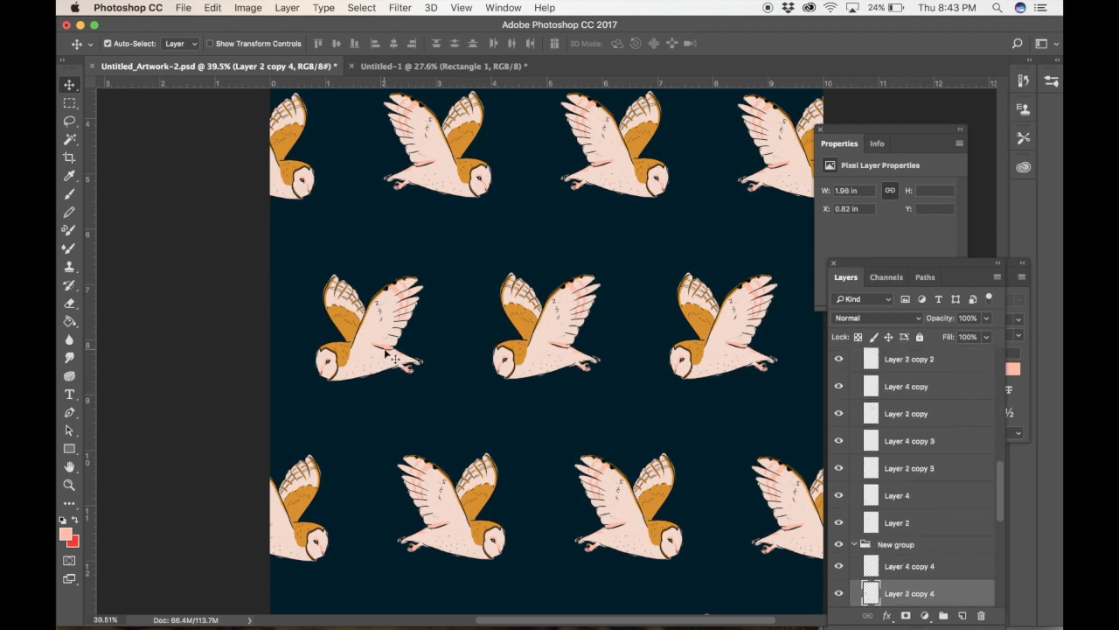
pyautogui.keyDown('shift'); pyautogui.click(393, 359); pyautogui.keyUp('shift')
pyautogui.moveTo(382, 325); pyautogui.dragTo(648, 352)
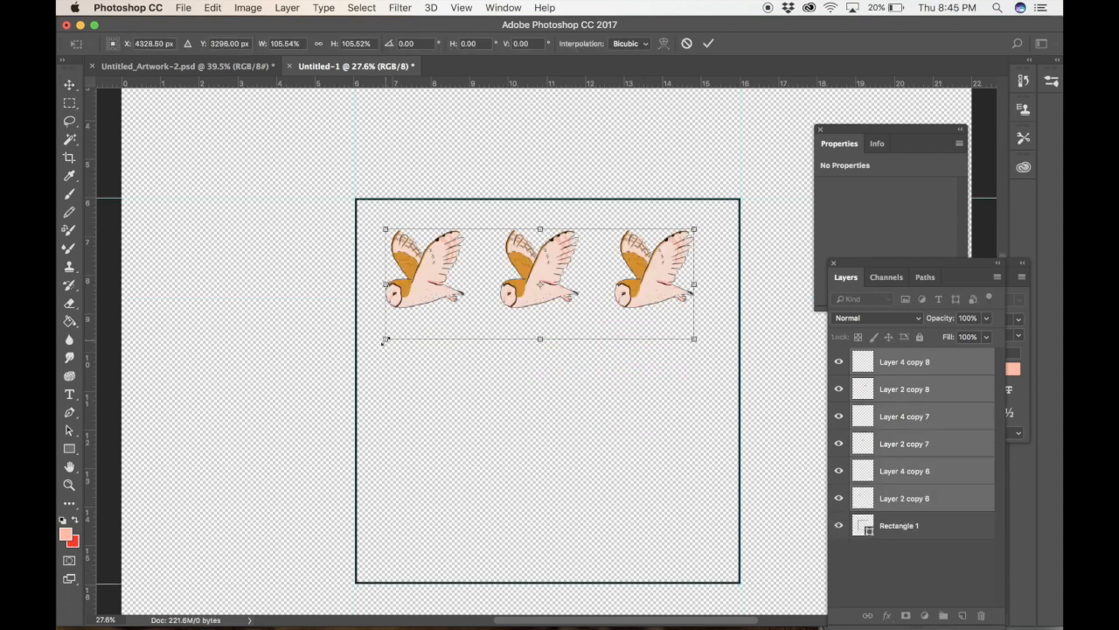
# Scale the row of three owls in Untitled-1 to about 108% and position it inside the square's upper part
pyautogui.moveTo(386, 341); pyautogui.dragTo(382, 347)
pyautogui.moveTo(422, 296); pyautogui.dragTo(430, 296)
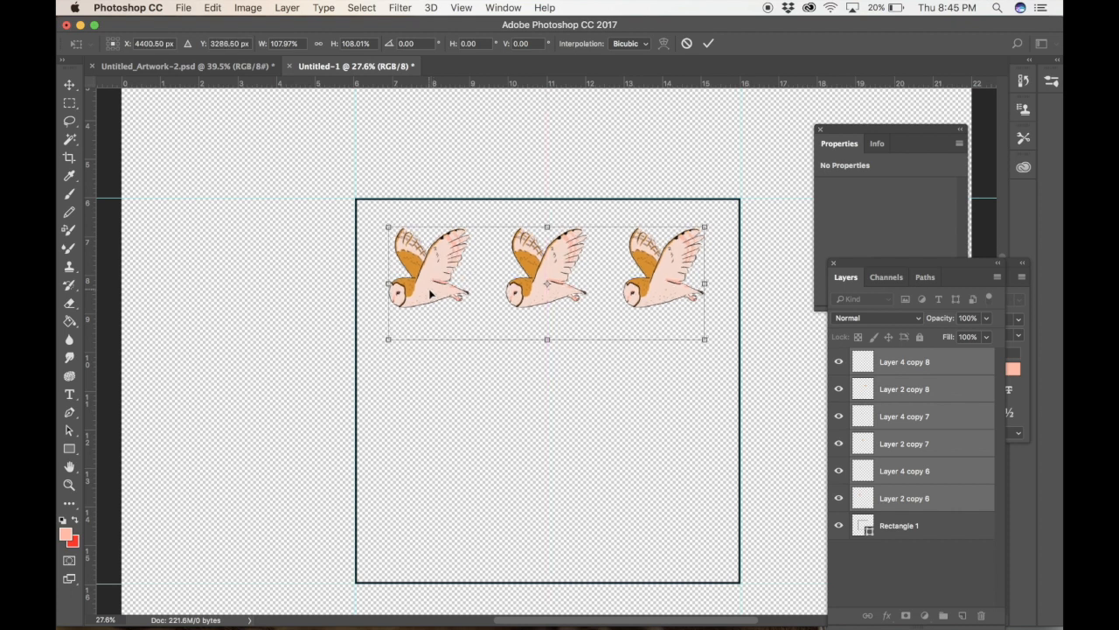
pyautogui.press('Return')
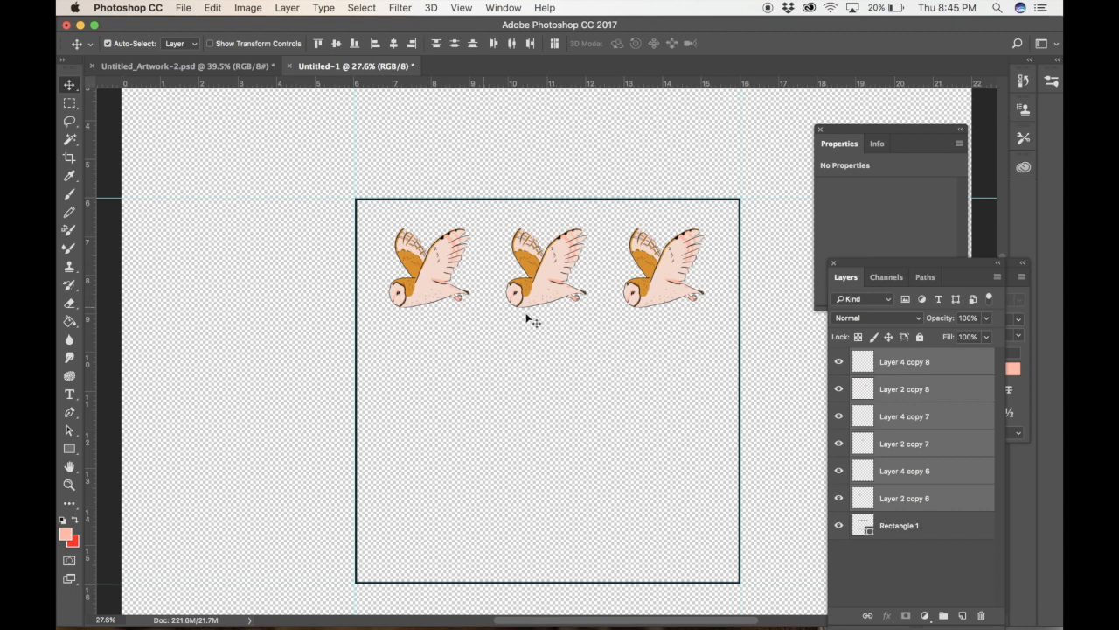
# Duplicate the owl row three times downward, shifting every second row left by about half the owl spacing
pyautogui.moveTo(431, 296); pyautogui.dragTo(373, 410)
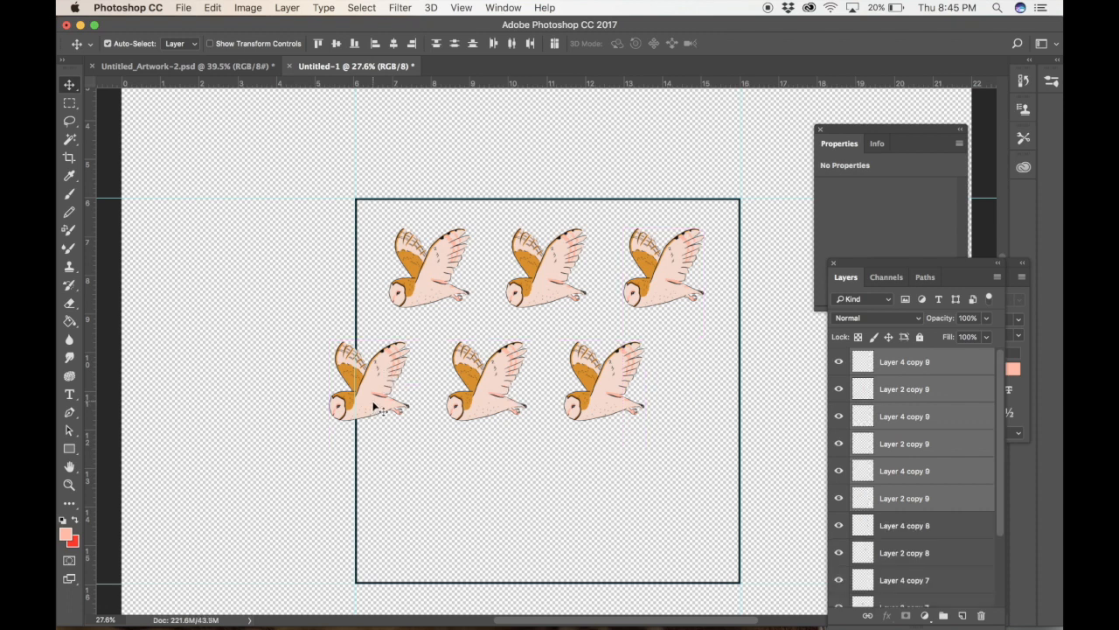
pyautogui.moveTo(373, 409); pyautogui.dragTo(376, 413)
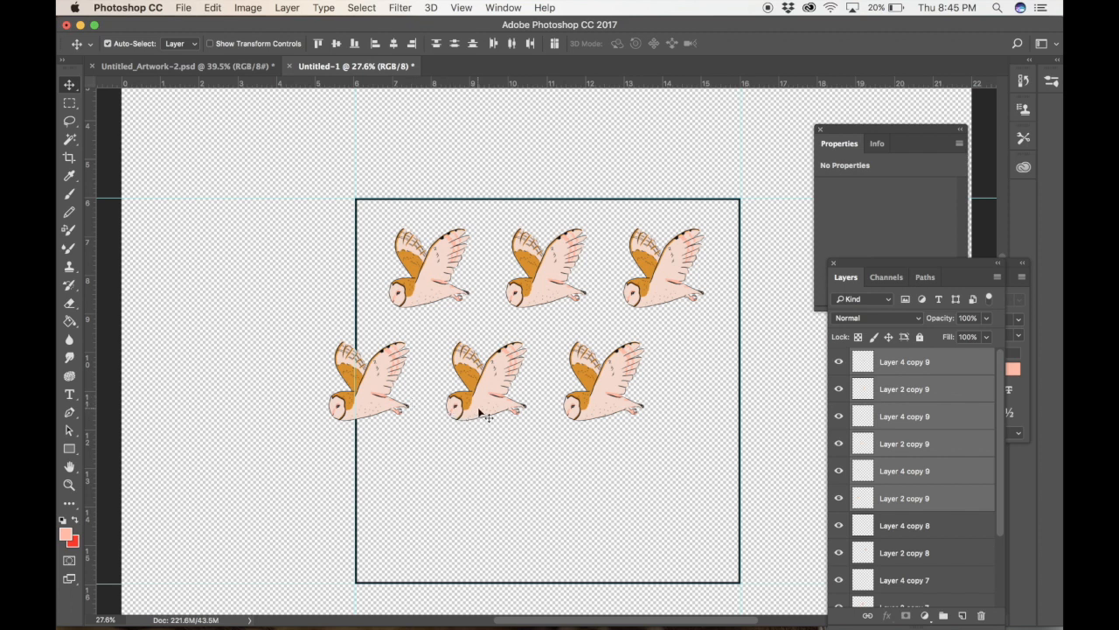
pyautogui.moveTo(496, 406); pyautogui.dragTo(554, 519)
pyautogui.scroll(-3, 545, 509)
pyautogui.moveTo(540, 397); pyautogui.dragTo(472, 508)
pyautogui.scroll(1, 472, 510)
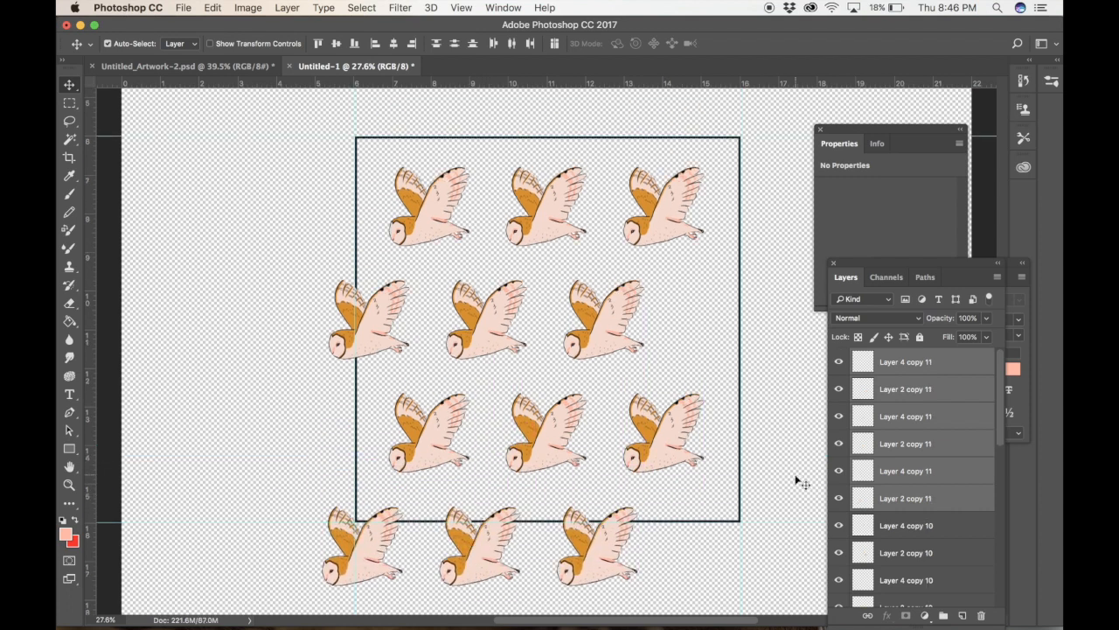
# Select all owl layers above the rectangle and move the four rows up and right so the top row crosses the square's upper edge
pyautogui.scroll(1, 800, 479)
pyautogui.scroll(-1, 800, 480)
pyautogui.click(905, 361)
pyautogui.scroll(-5, 905, 368)
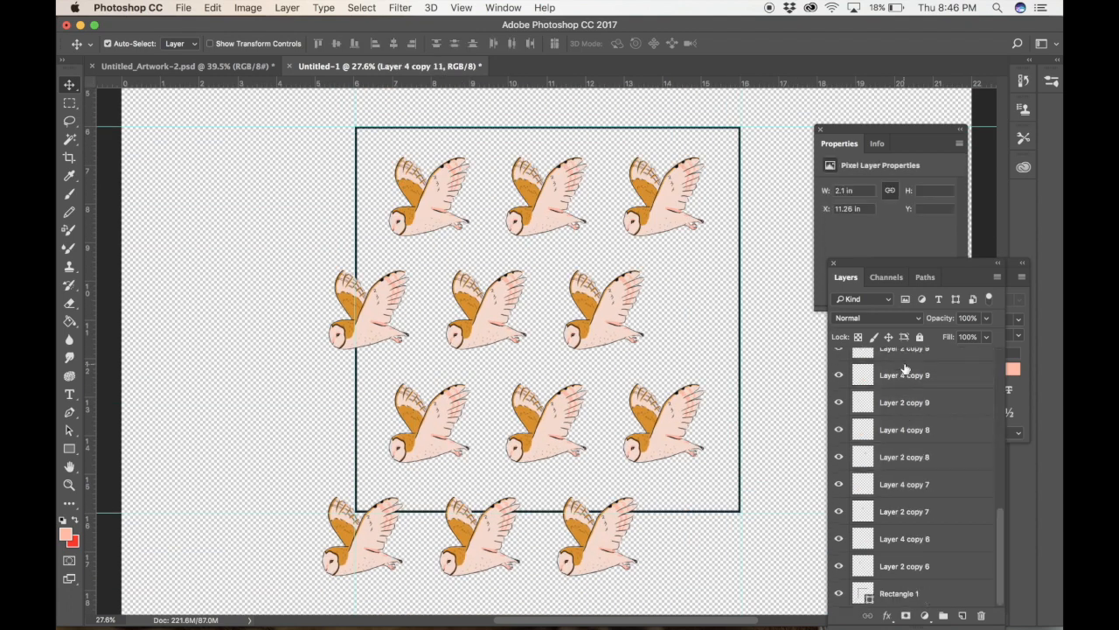
pyautogui.keyDown('shift'); pyautogui.click(924, 562); pyautogui.keyUp('shift')
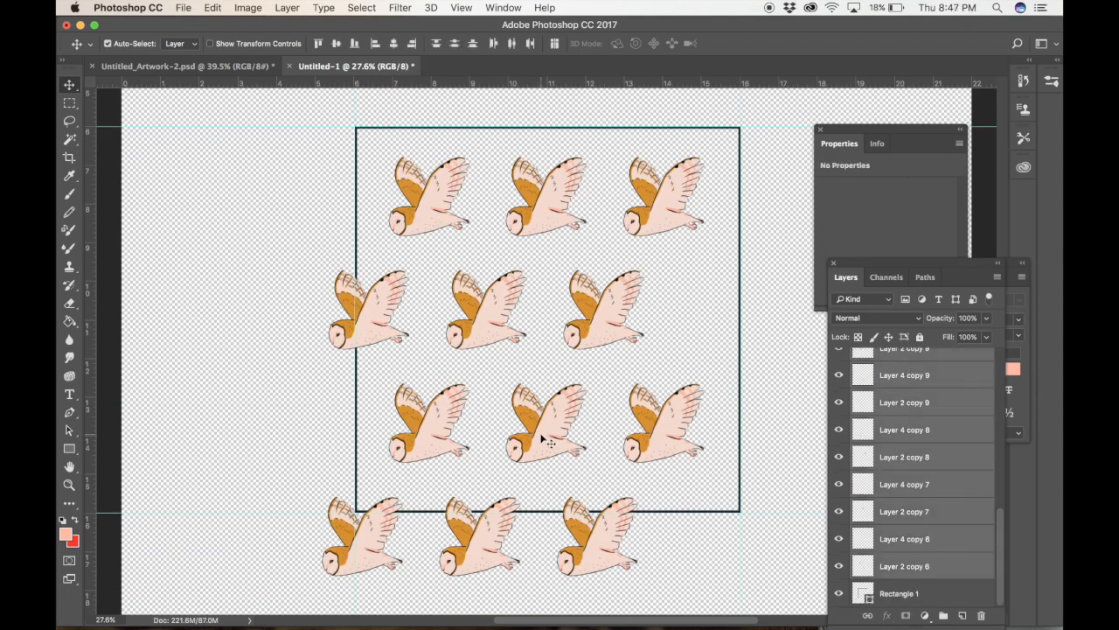
pyautogui.moveTo(546, 442); pyautogui.dragTo(571, 411)
pyautogui.moveTo(598, 335); pyautogui.dragTo(619, 278)
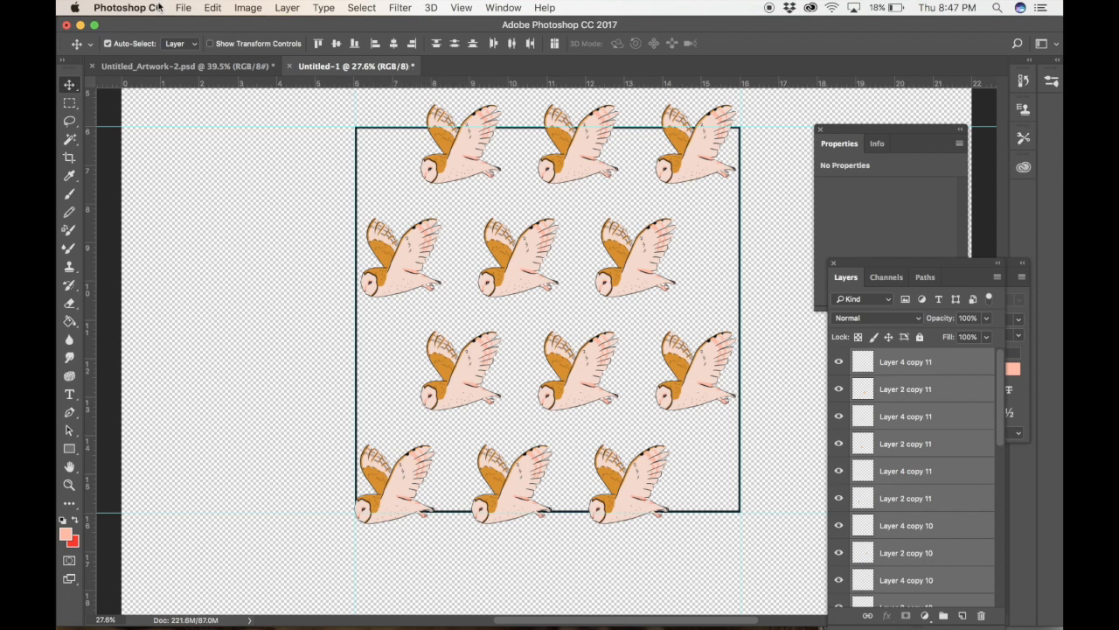
# Scale all owls to about 83% and move them left so the second and fourth rows cross the square's left edge
pyautogui.click(213, 7)
pyautogui.click(253, 306)
pyautogui.moveTo(354, 556); pyautogui.dragTo(418, 479)
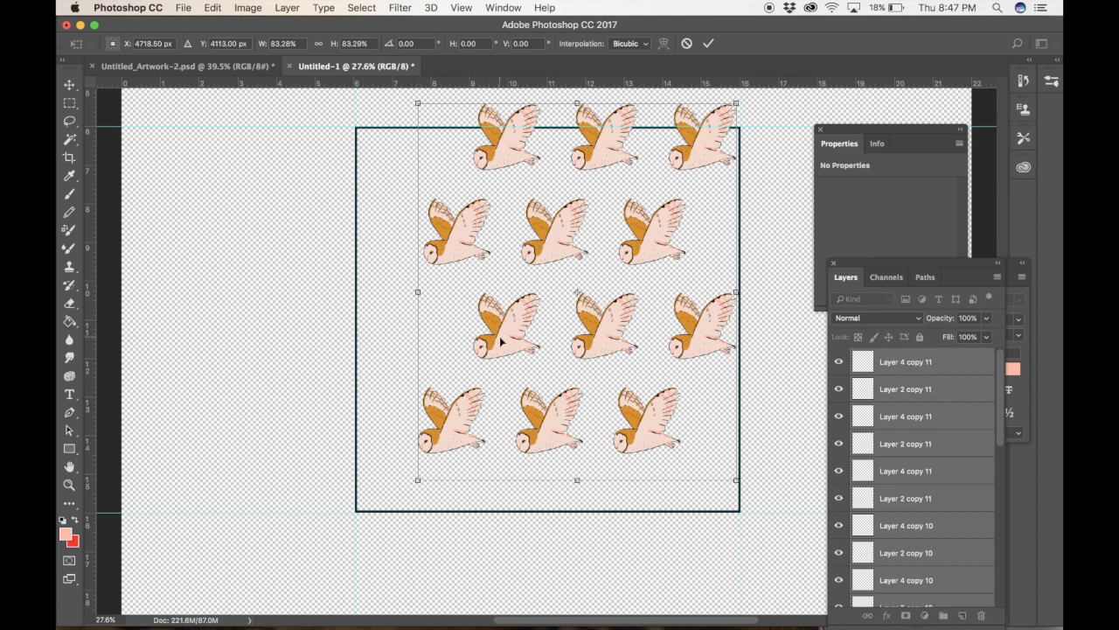
pyautogui.moveTo(451, 348); pyautogui.dragTo(389, 312)
pyautogui.press('Return')
# Place a vertical guide at the left wing edge of the first owl in the top row
pyautogui.scroll(3, 328, 219)
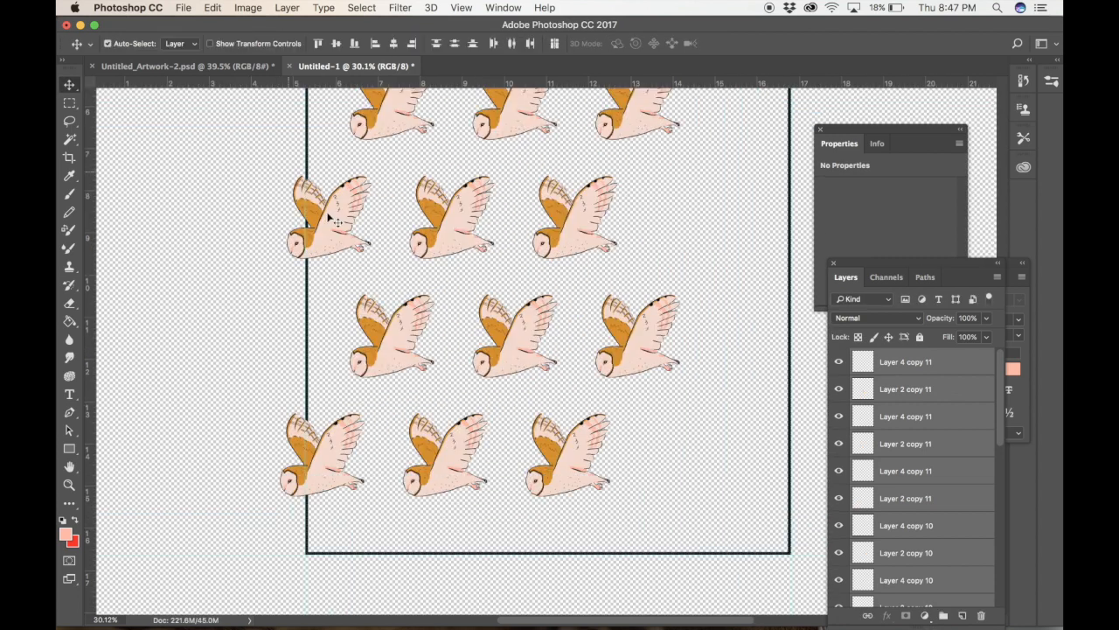
pyautogui.scroll(5, 337, 221)
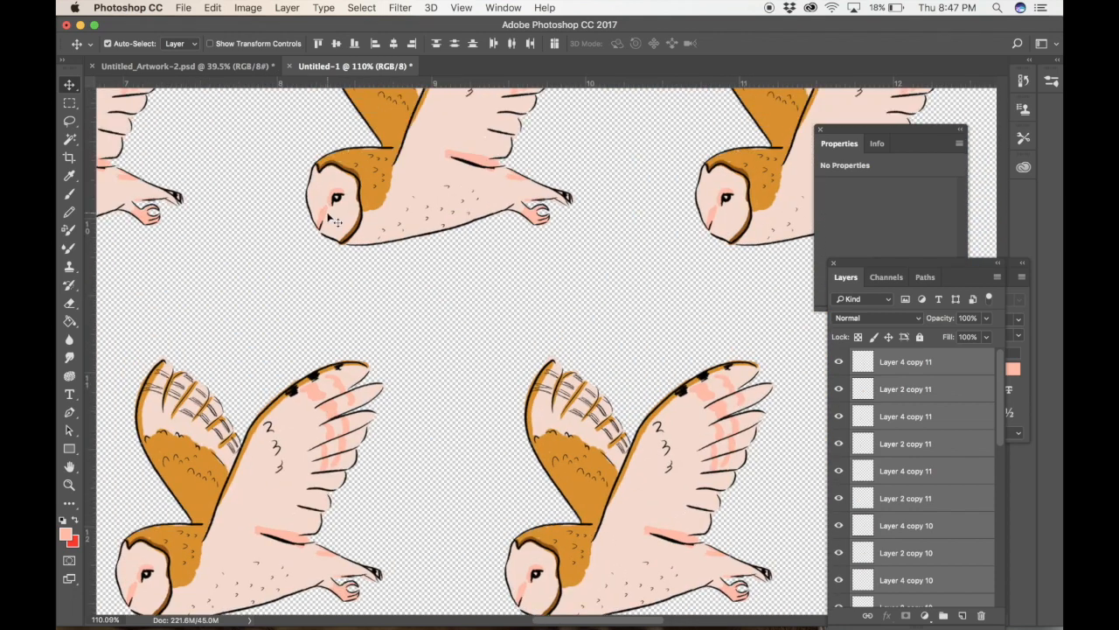
pyautogui.scroll(5, 337, 221)
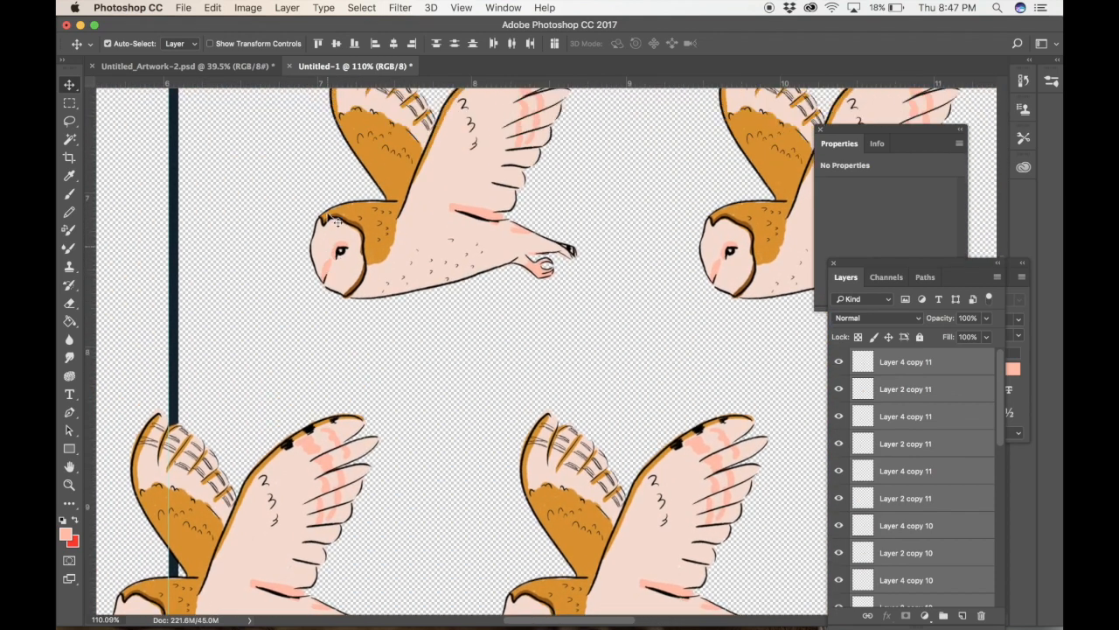
pyautogui.scroll(5, 337, 221)
pyautogui.moveTo(87, 288); pyautogui.dragTo(98, 288)
pyautogui.moveTo(208, 282); pyautogui.dragTo(308, 304)
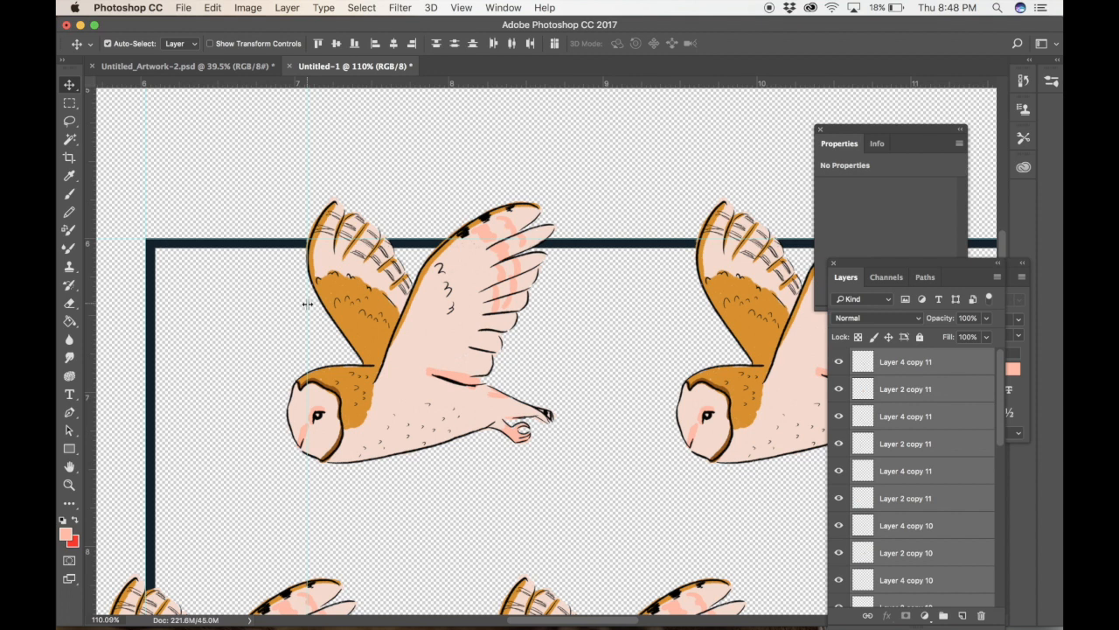
# Make a rectangular selection of the top row's wing tips above the square, from the wing guide to just past the third owl
pyautogui.scroll(-5, 307, 304)
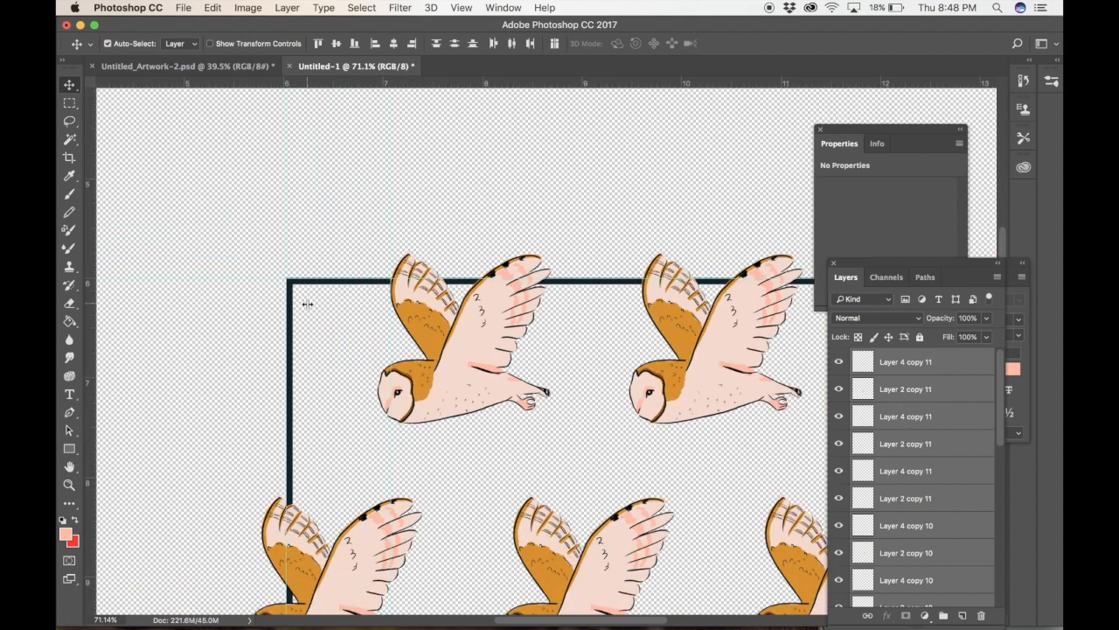
pyautogui.scroll(-3, 307, 304)
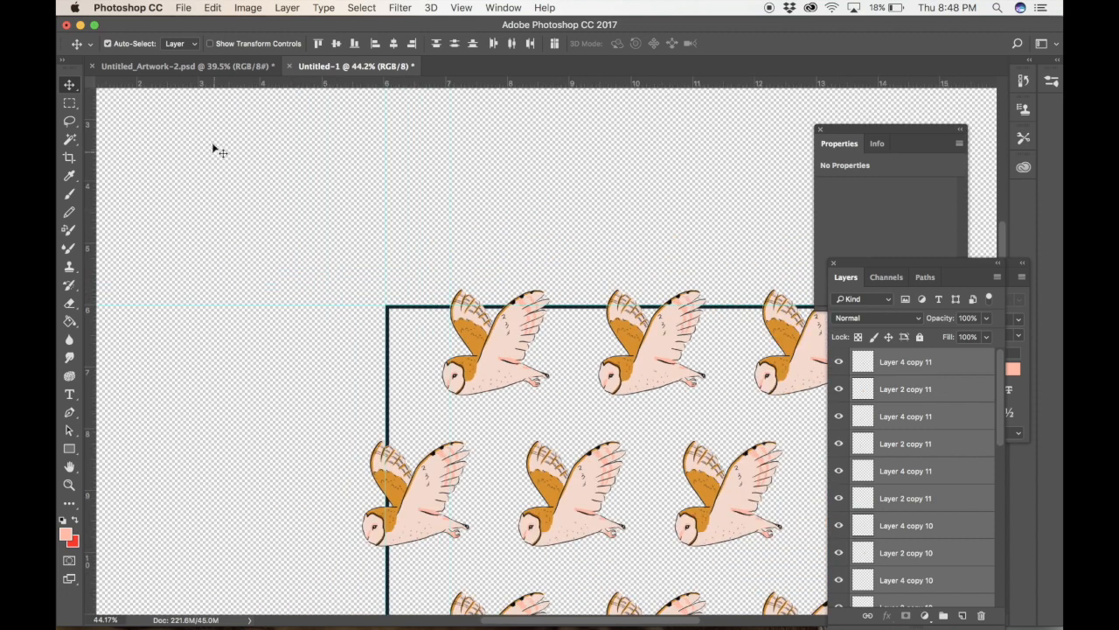
pyautogui.click(70, 102)
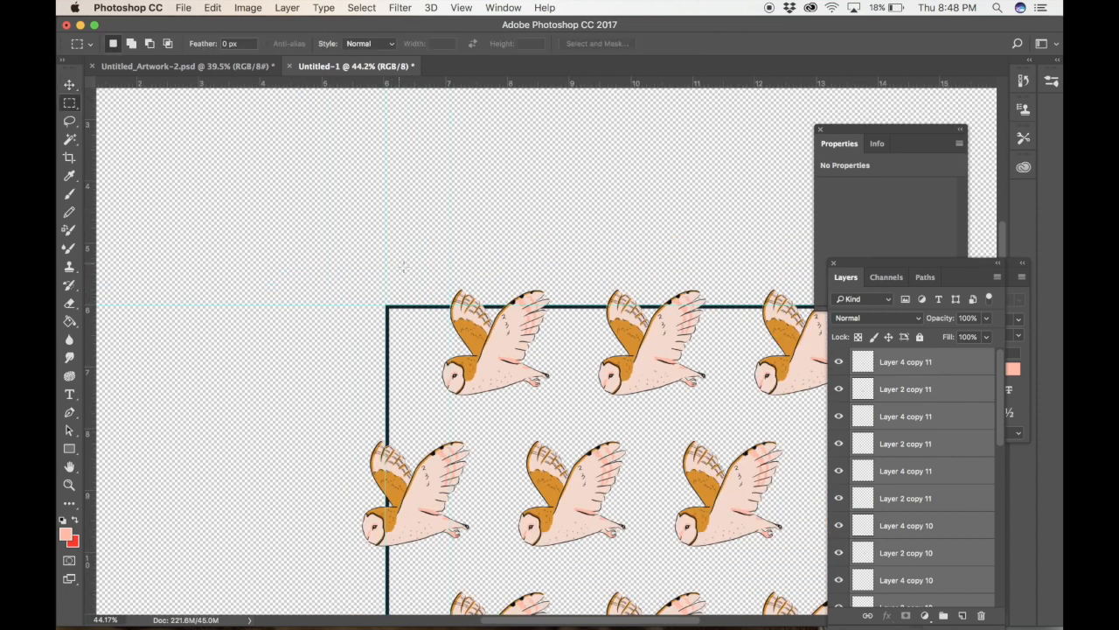
pyautogui.scroll(3, 447, 227)
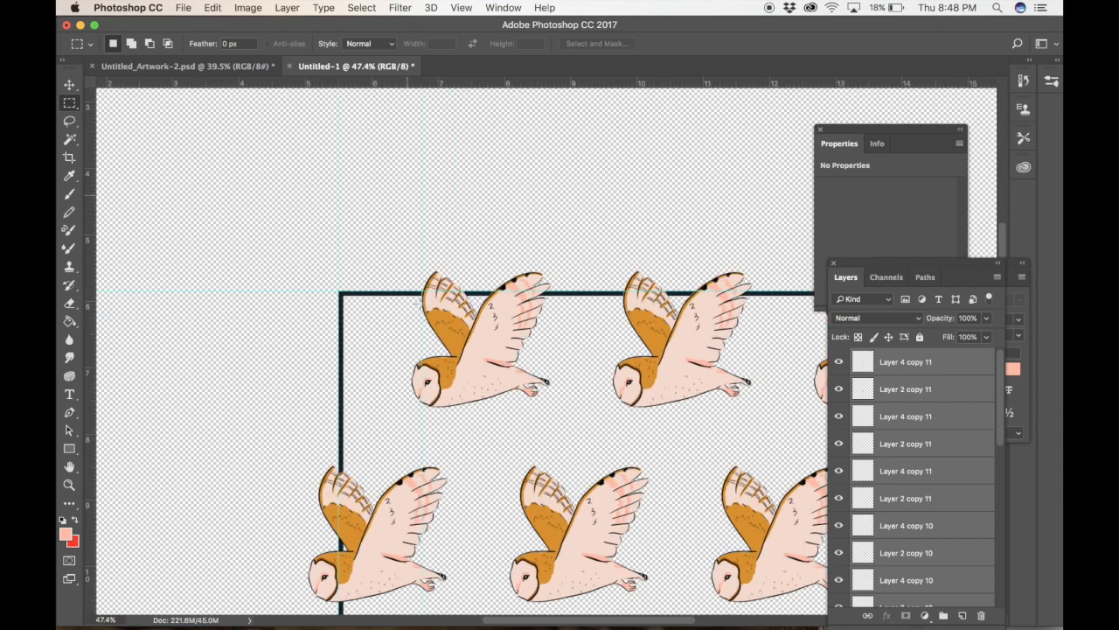
pyautogui.hscroll(4, 420, 308)
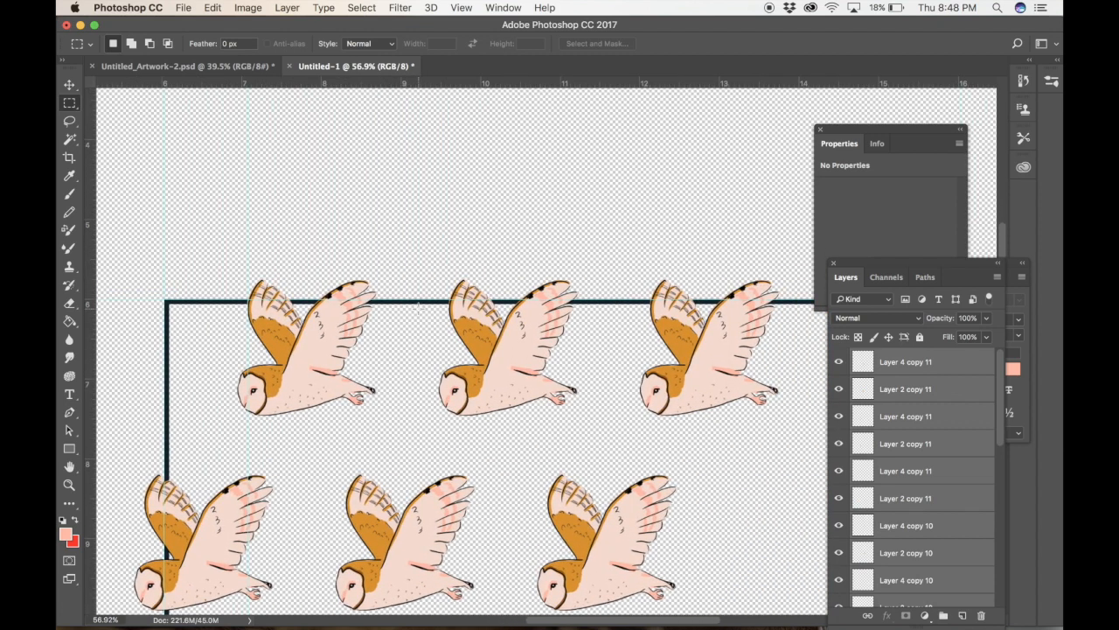
pyautogui.scroll(-3, 420, 308)
pyautogui.scroll(3, 420, 308)
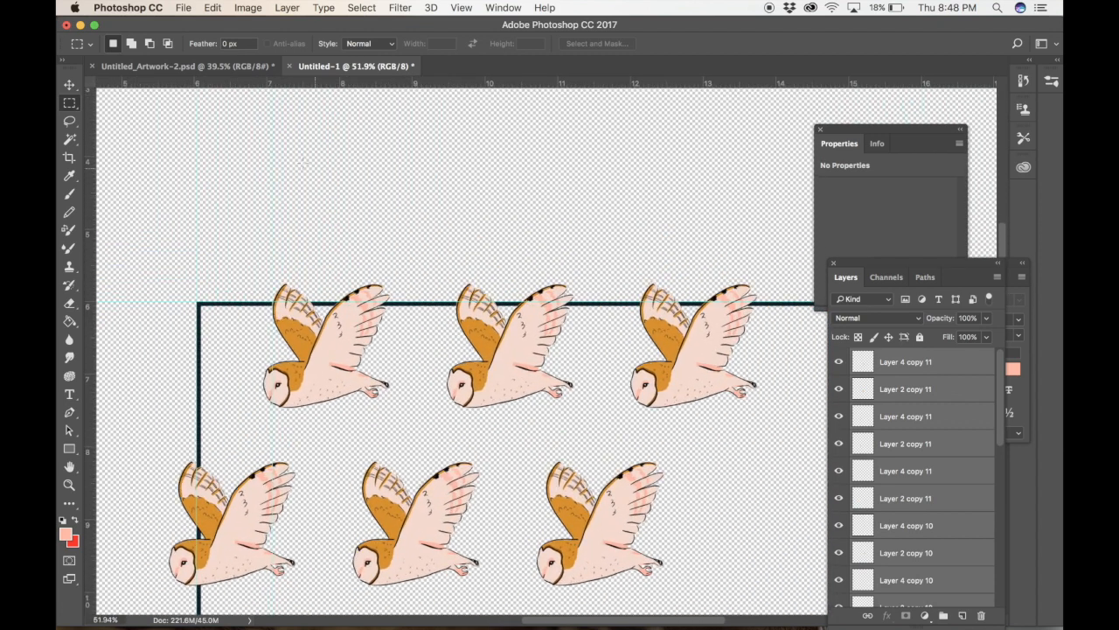
pyautogui.moveTo(273, 148); pyautogui.dragTo(767, 302)
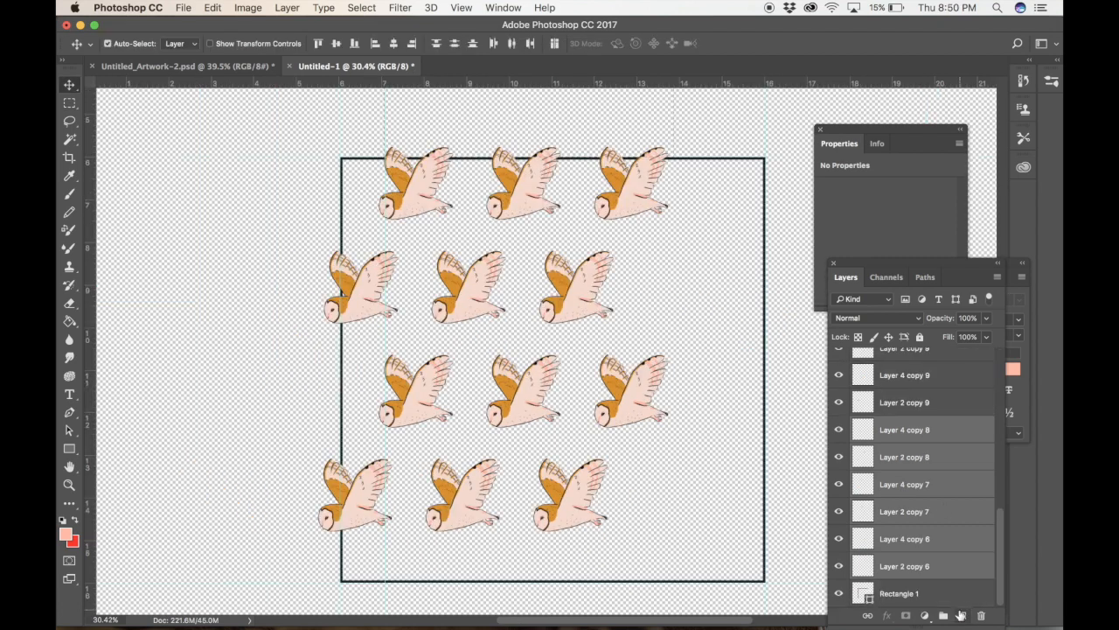
# Group the layers of the top owl row and try to move the selected wing tips
pyautogui.click(944, 616)
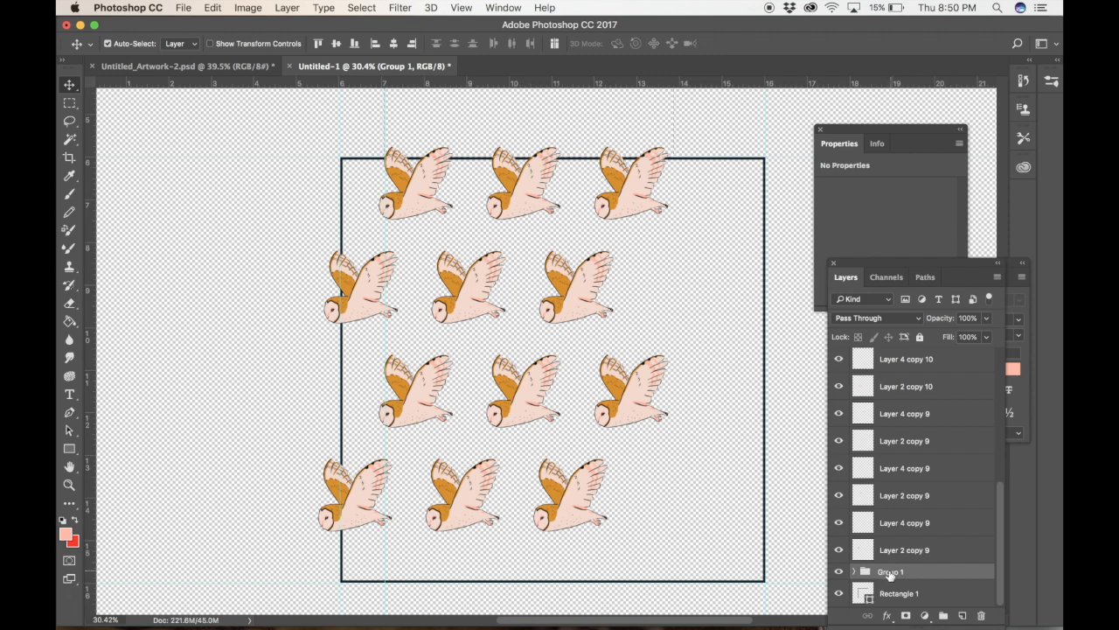
pyautogui.click(441, 150)
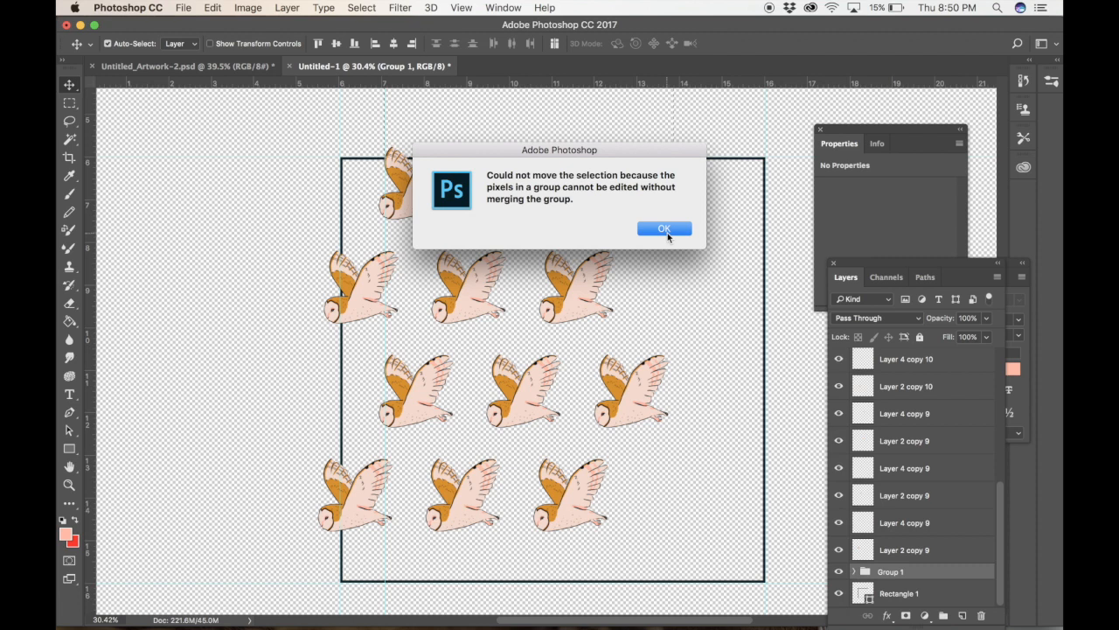
pyautogui.click(664, 228)
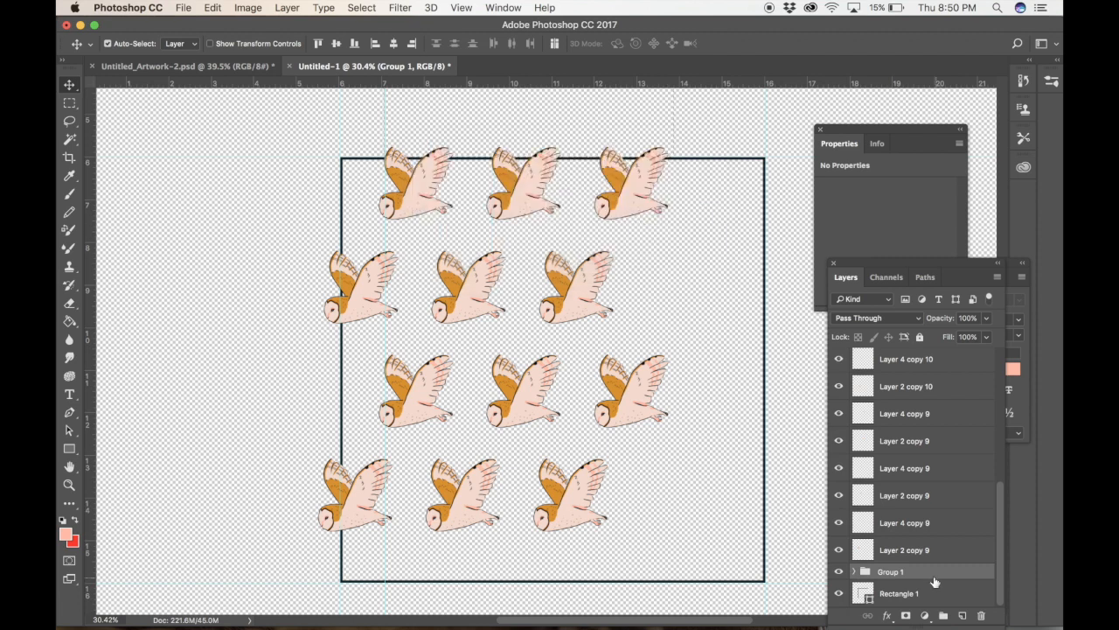
# Merge Group 1 into one layer and move the top row's selected wing tips down to the square's bottom edge
pyautogui.rightClick(912, 573)
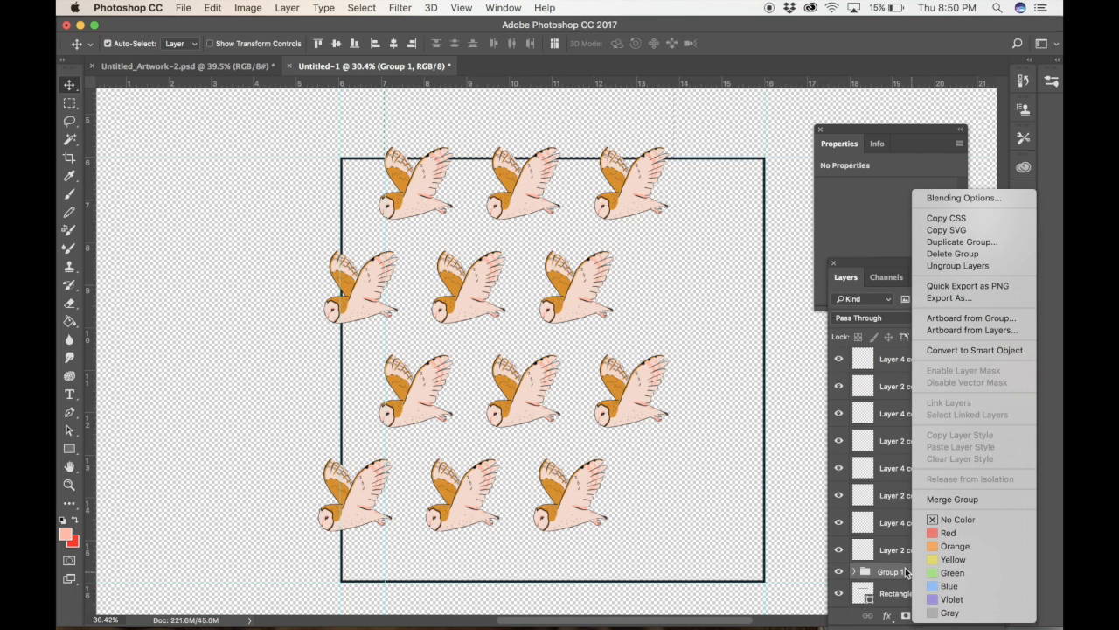
pyautogui.click(956, 498)
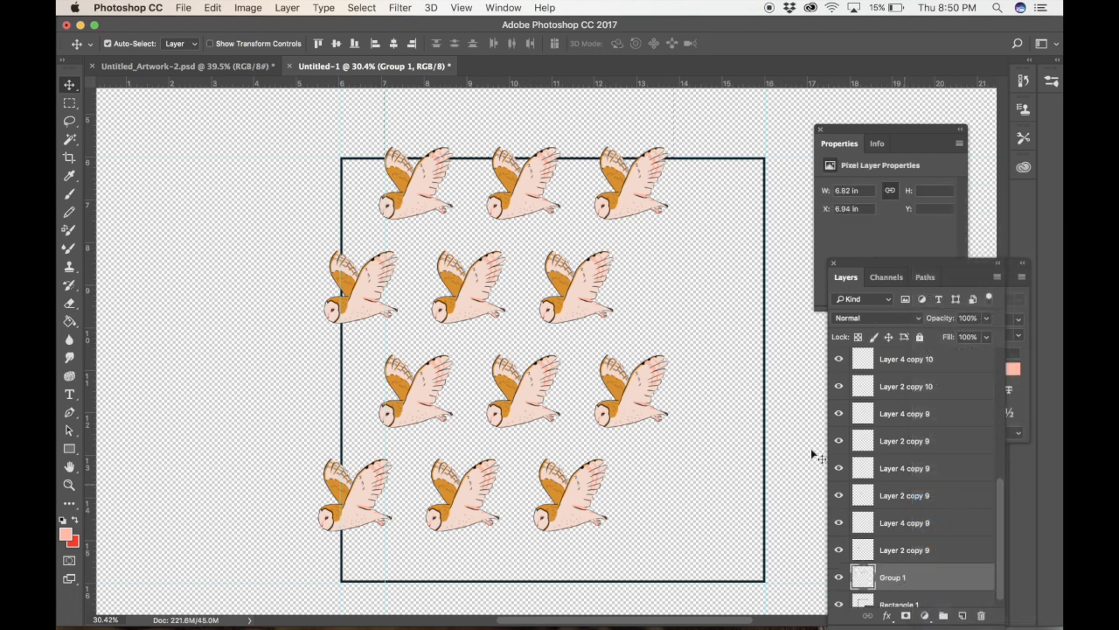
pyautogui.moveTo(443, 153); pyautogui.dragTo(455, 538)
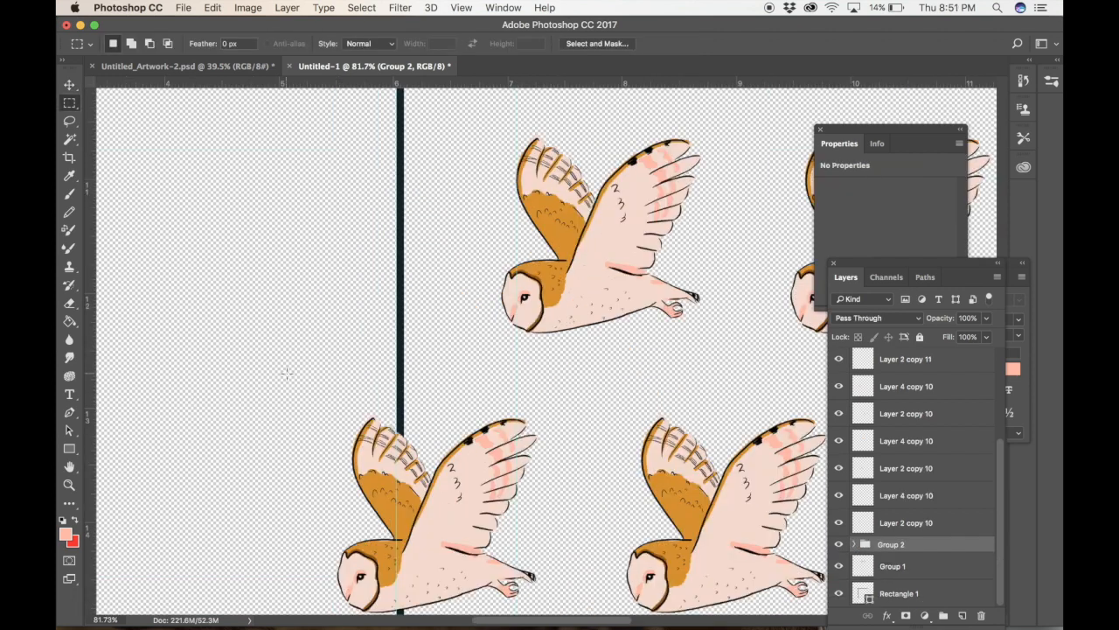
# Place a horizontal guide across the wing tips of the fourth owl row
pyautogui.scroll(-5, 287, 373)
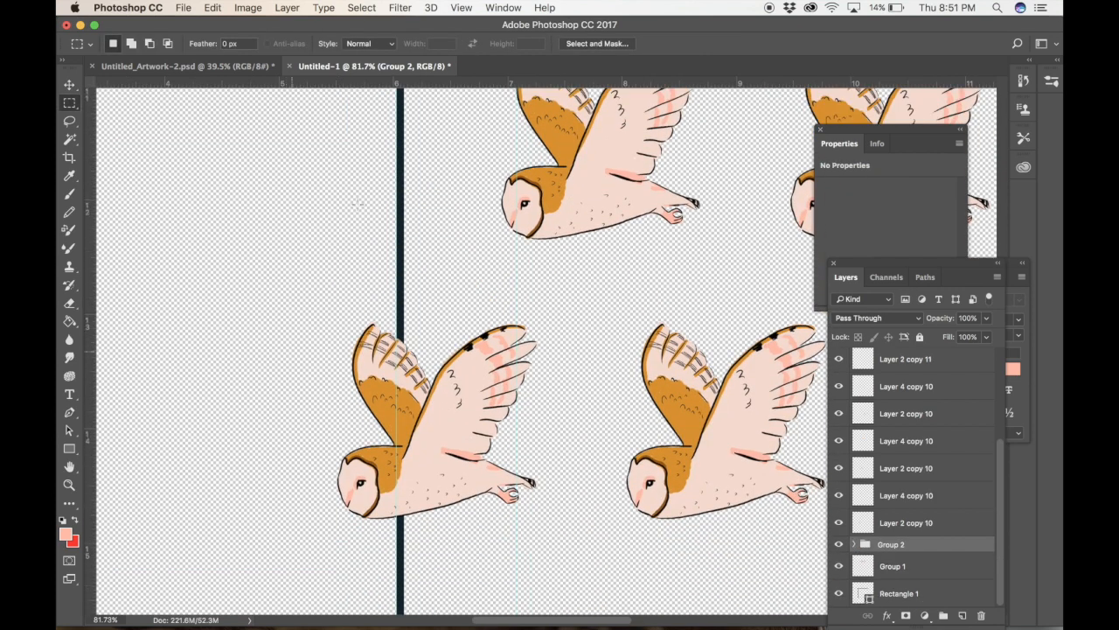
pyautogui.moveTo(430, 81); pyautogui.dragTo(455, 338)
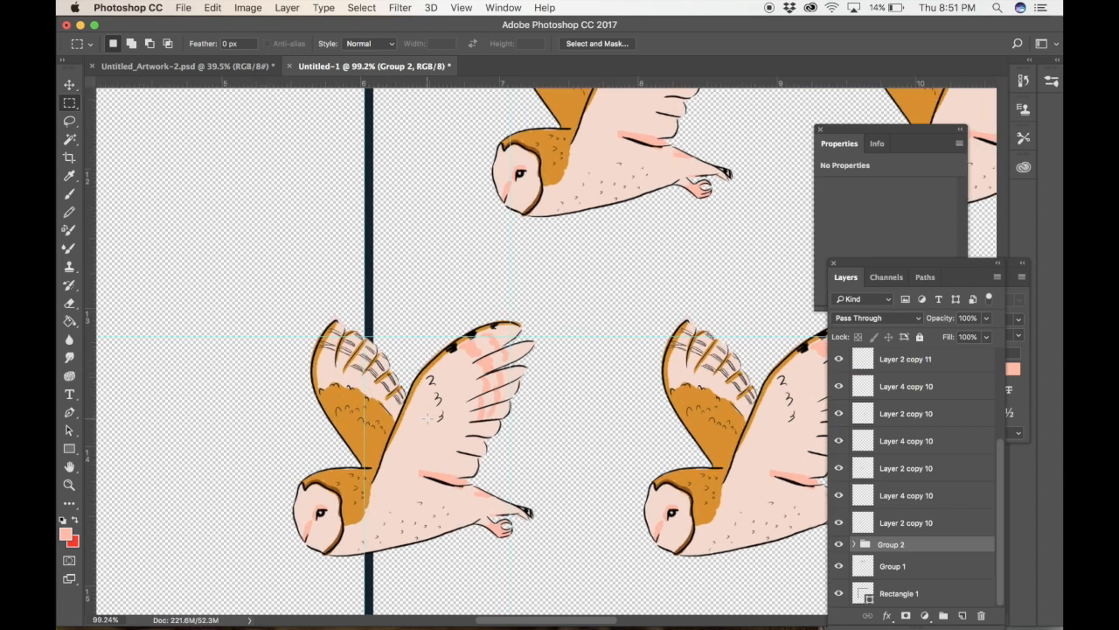
pyautogui.press('super+equal')
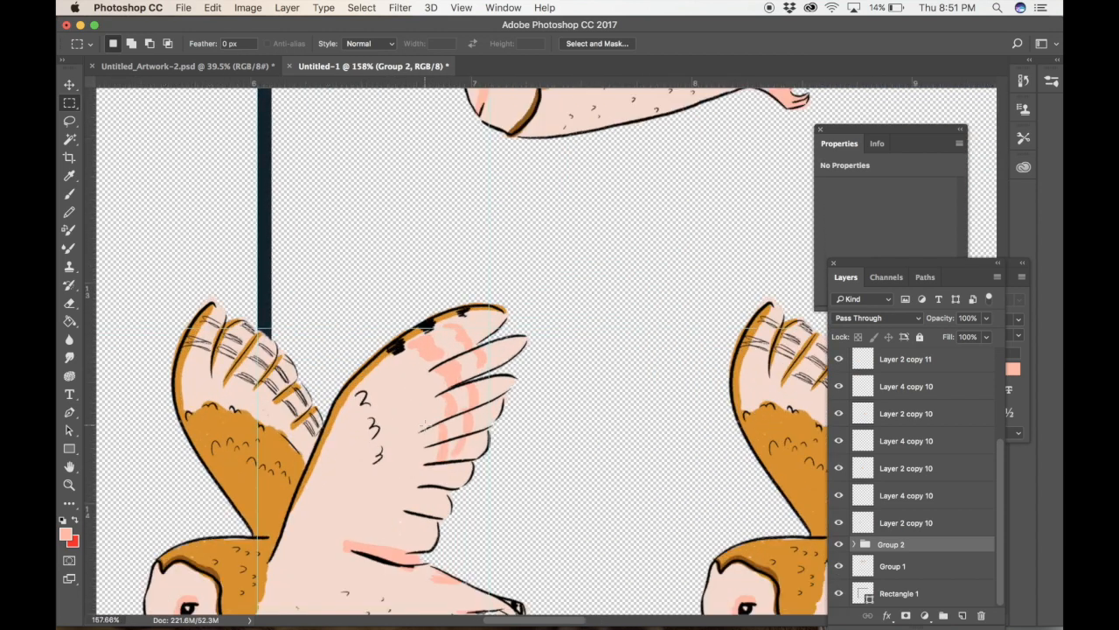
pyautogui.scroll(3, 423, 426)
pyautogui.hscroll(-3, 416, 437)
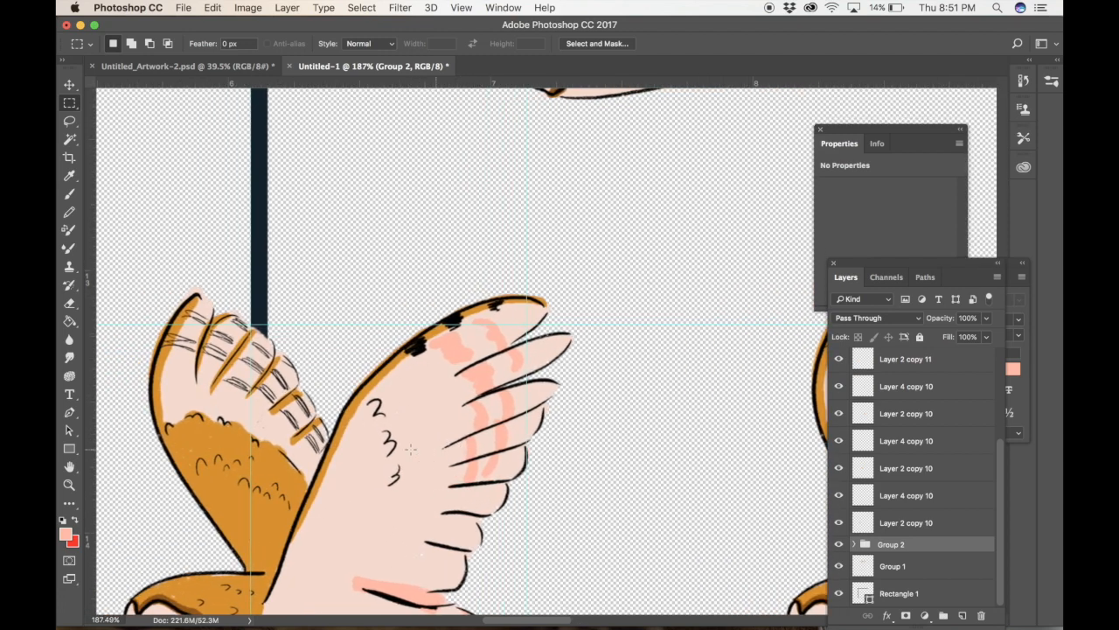
pyautogui.scroll(-8, 546, 354)
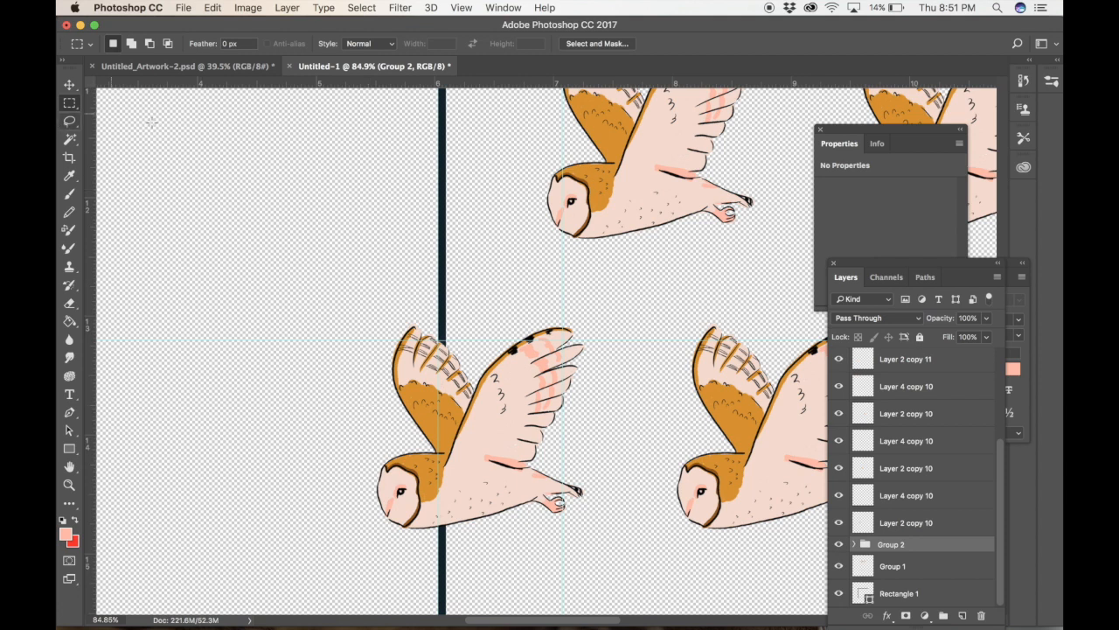
# Make a rectangular selection of the fourth row's first owl outside the square's left edge and try to move that part
pyautogui.moveTo(320, 282); pyautogui.dragTo(439, 568)
pyautogui.click(70, 84)
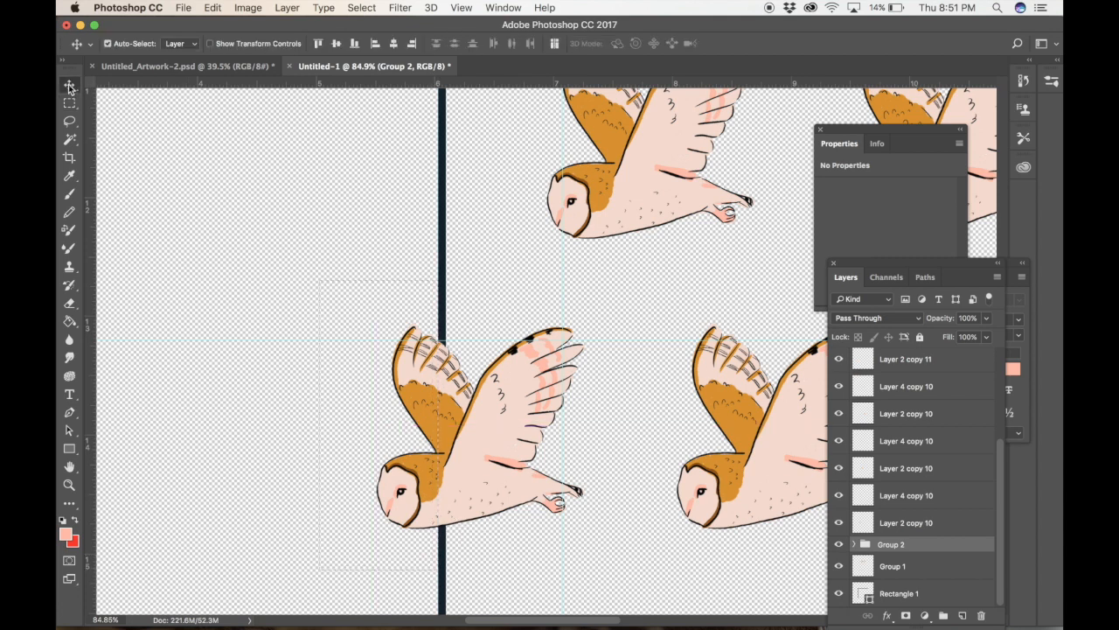
pyautogui.scroll(-5, 248, 360)
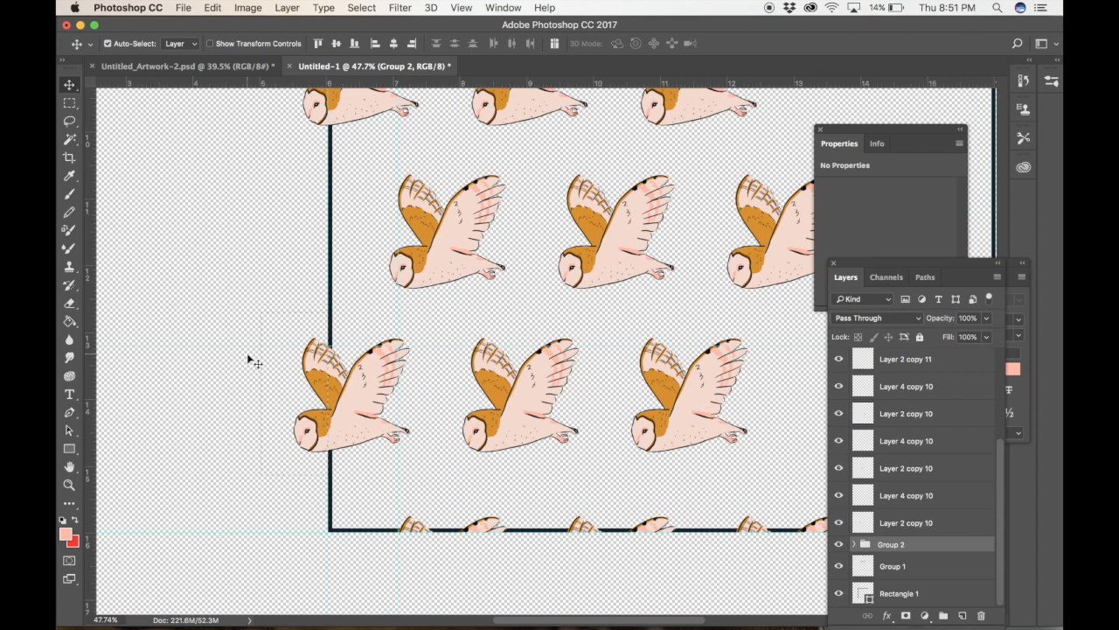
pyautogui.hscroll(5, 248, 360)
pyautogui.moveTo(186, 363); pyautogui.dragTo(301, 371)
pyautogui.click(664, 228)
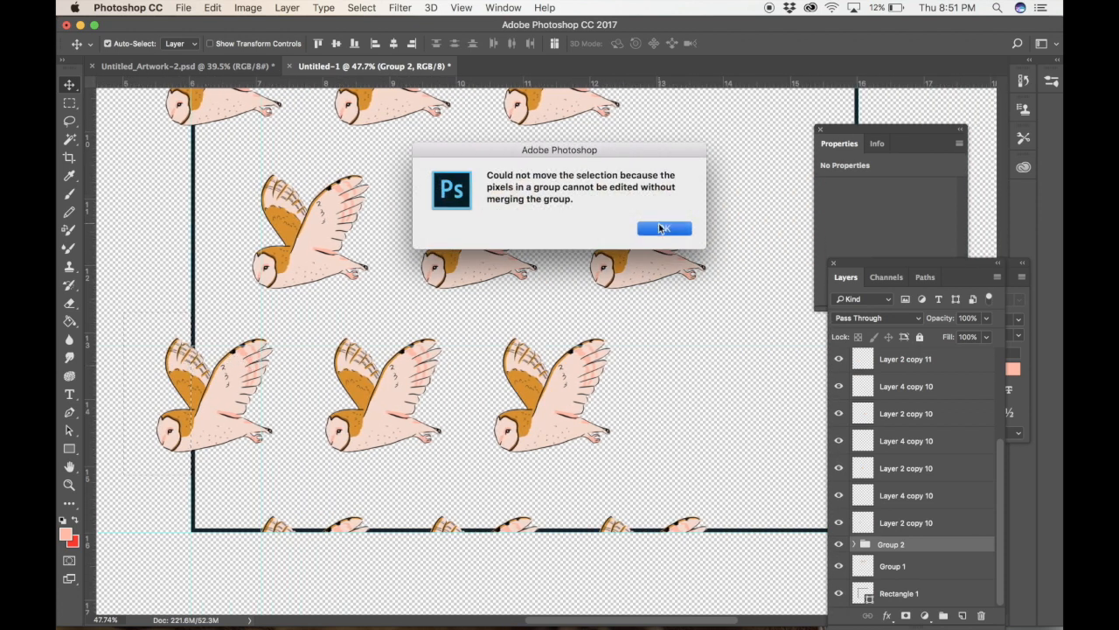
# Merge Group 2 into one layer and try to move the selected part of the fourth row's first owl
pyautogui.click(909, 534)
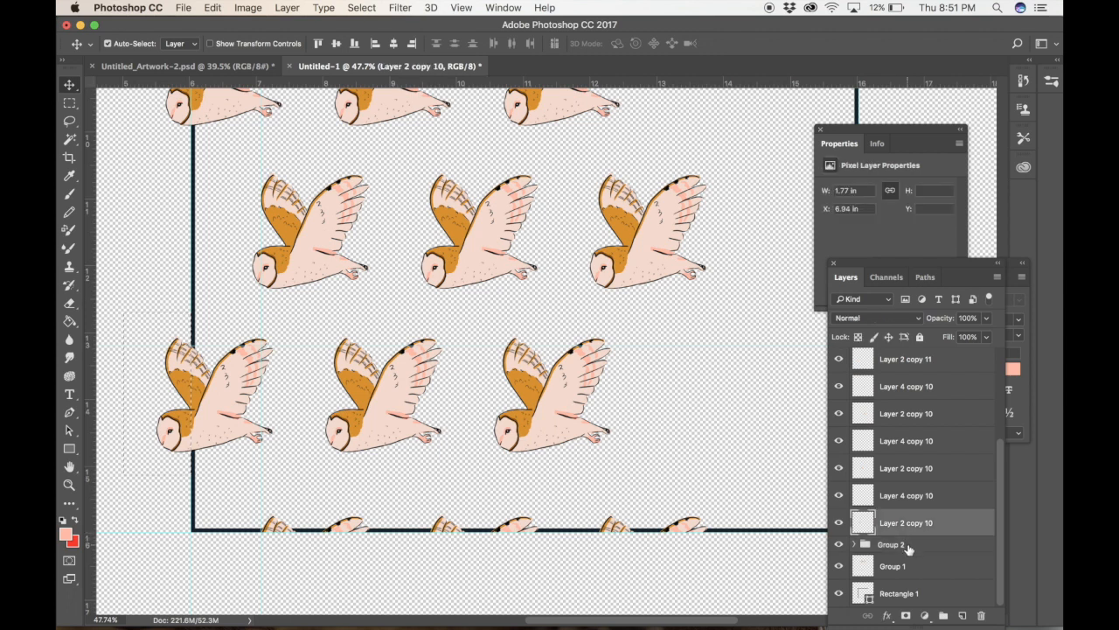
pyautogui.click(909, 546)
pyautogui.rightClick(909, 548)
pyautogui.click(935, 498)
pyautogui.scroll(-5, 612, 490)
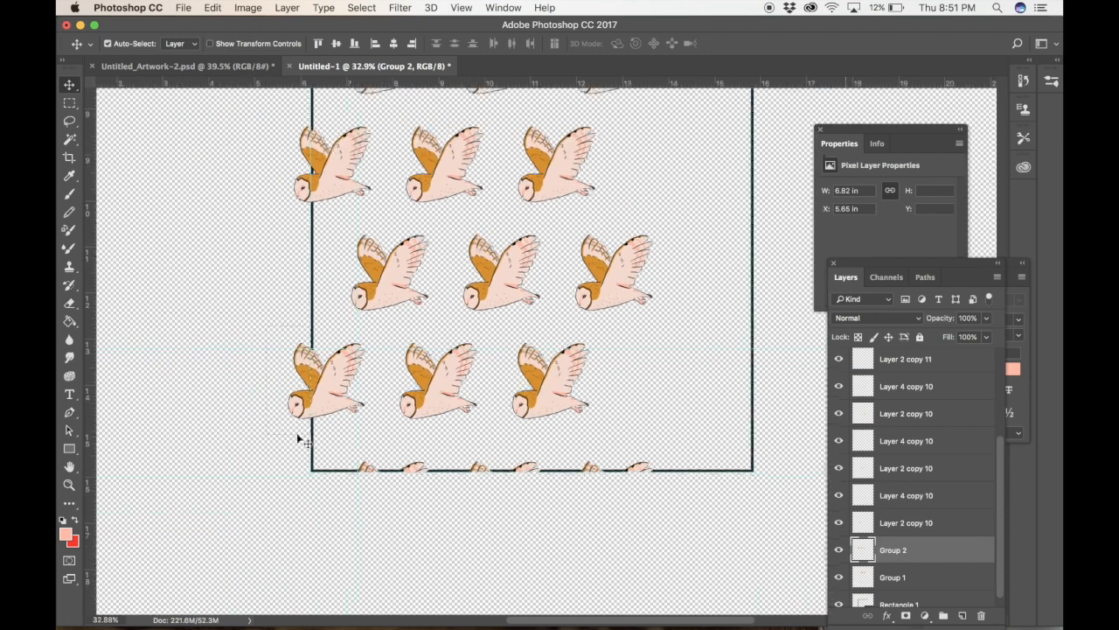
pyautogui.click(306, 404)
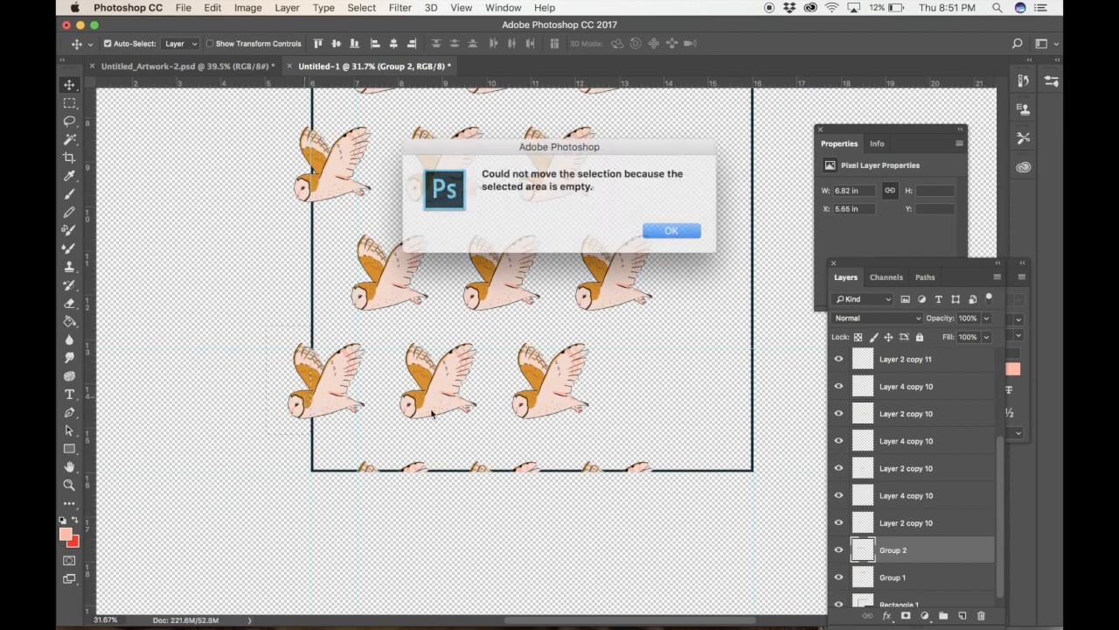
pyautogui.click(660, 229)
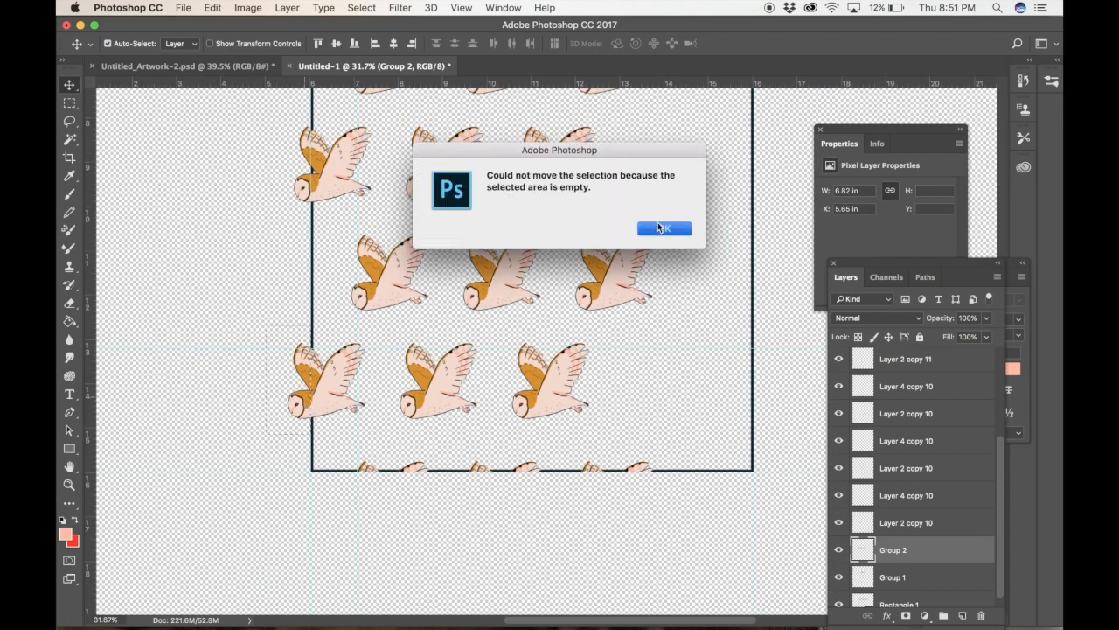
# Group the six Layer 2 copy 10 and Layer 4 copy 10 layers and merge the group into one layer
pyautogui.scroll(-1, 888, 542)
pyautogui.click(893, 514)
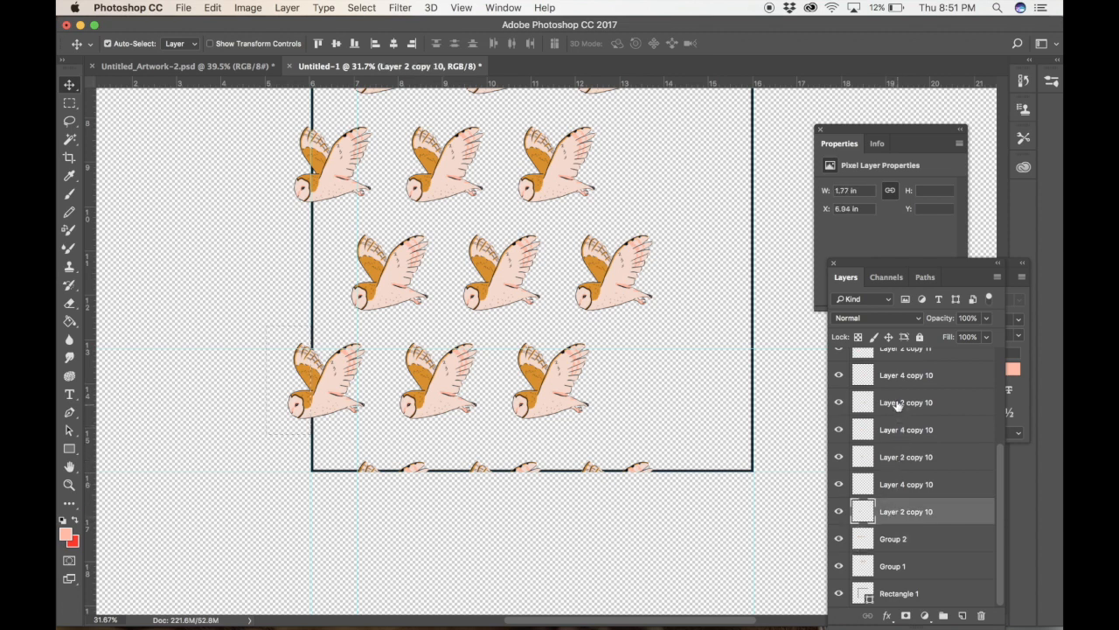
pyautogui.click(888, 377)
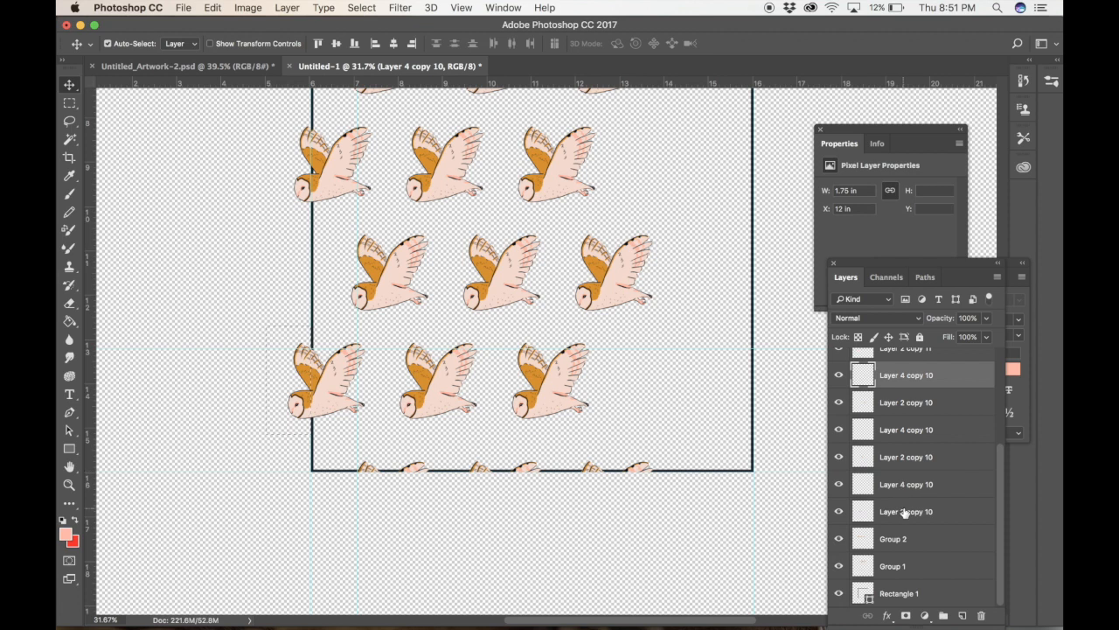
pyautogui.keyDown('shift'); pyautogui.click(905, 513); pyautogui.keyUp('shift')
pyautogui.click(945, 617)
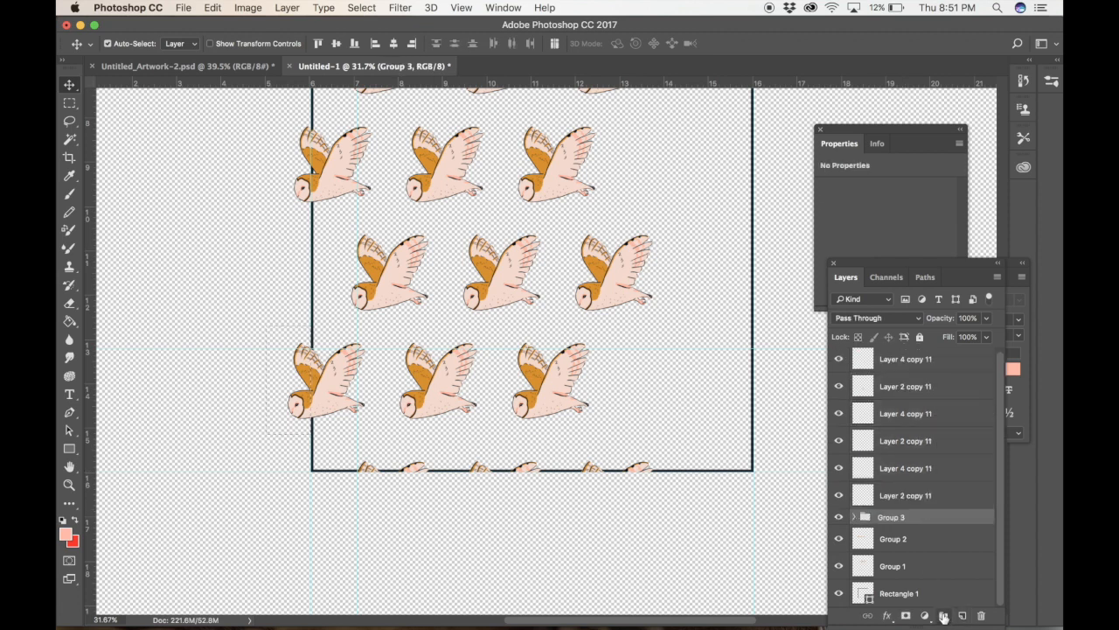
pyautogui.rightClick(897, 519)
pyautogui.click(913, 499)
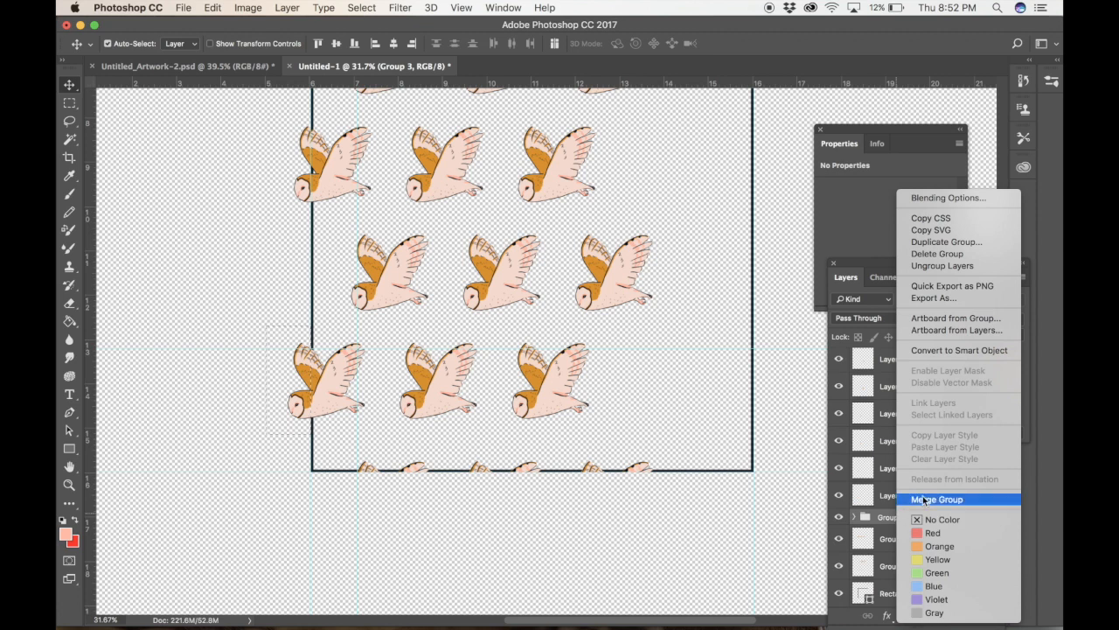
# Group the six Layer 2 copy 11 and Layer 4 copy 11 layers and merge the group into one layer
pyautogui.click(904, 496)
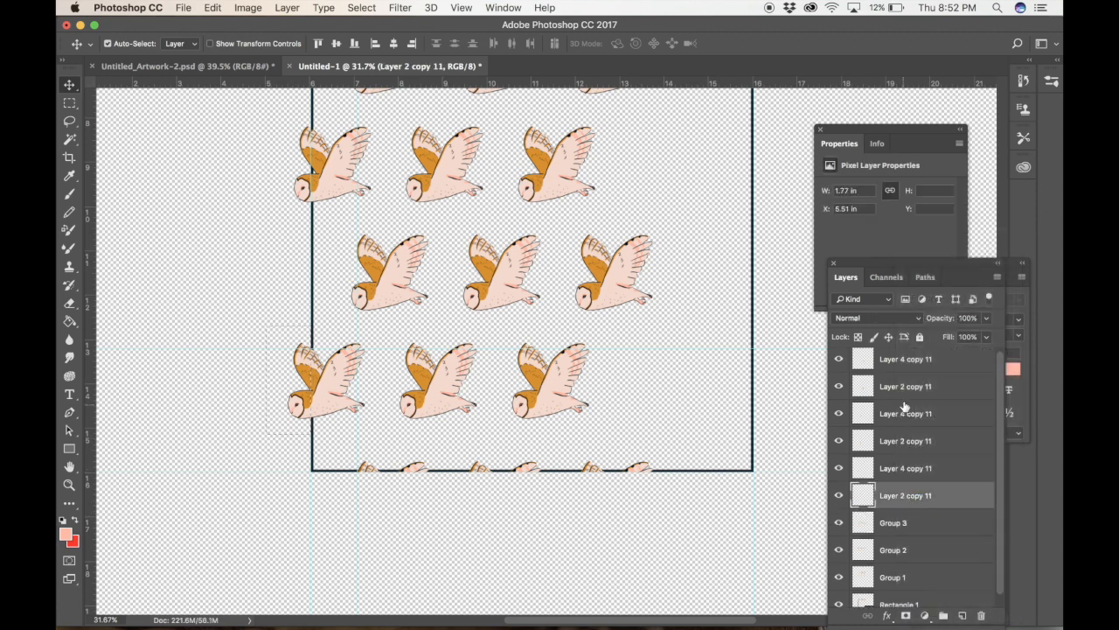
pyautogui.keyDown('shift'); pyautogui.click(898, 361); pyautogui.keyUp('shift')
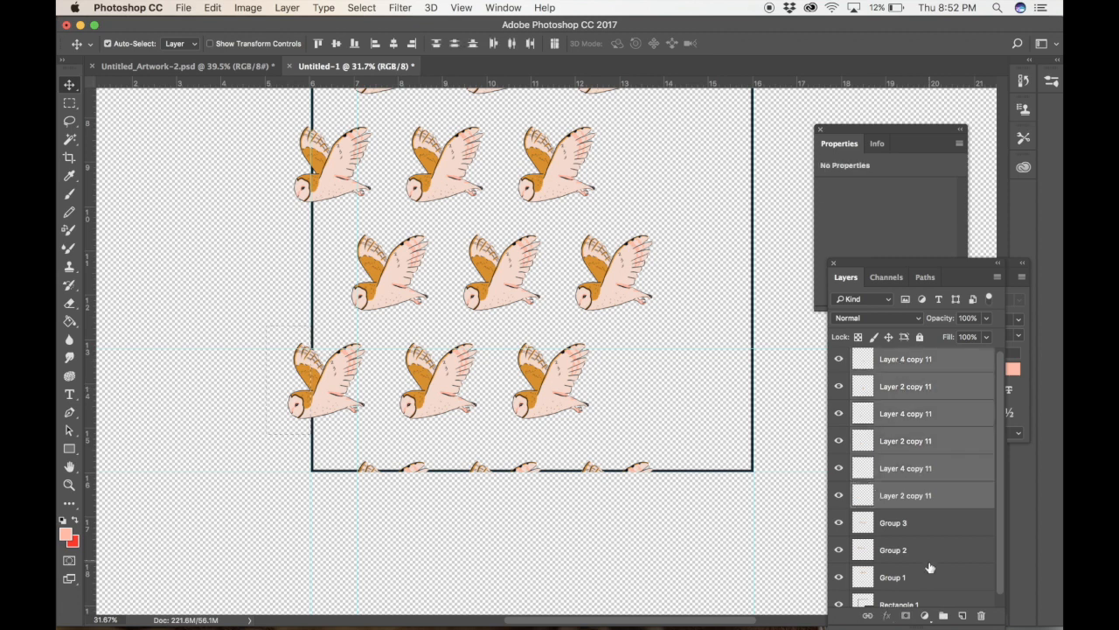
pyautogui.click(945, 612)
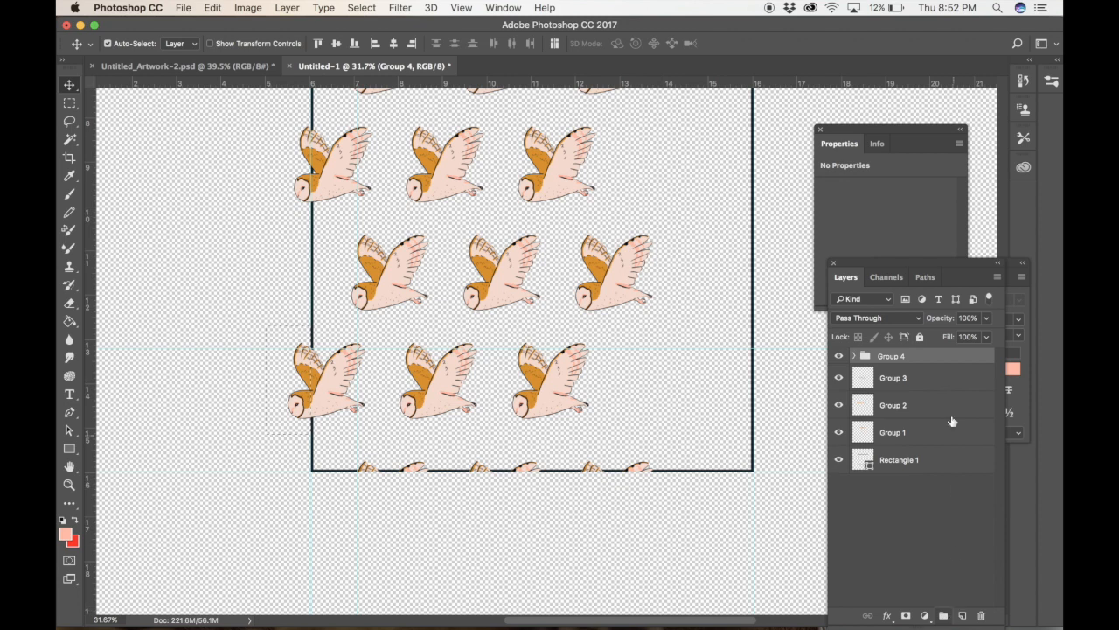
pyautogui.rightClick(895, 359)
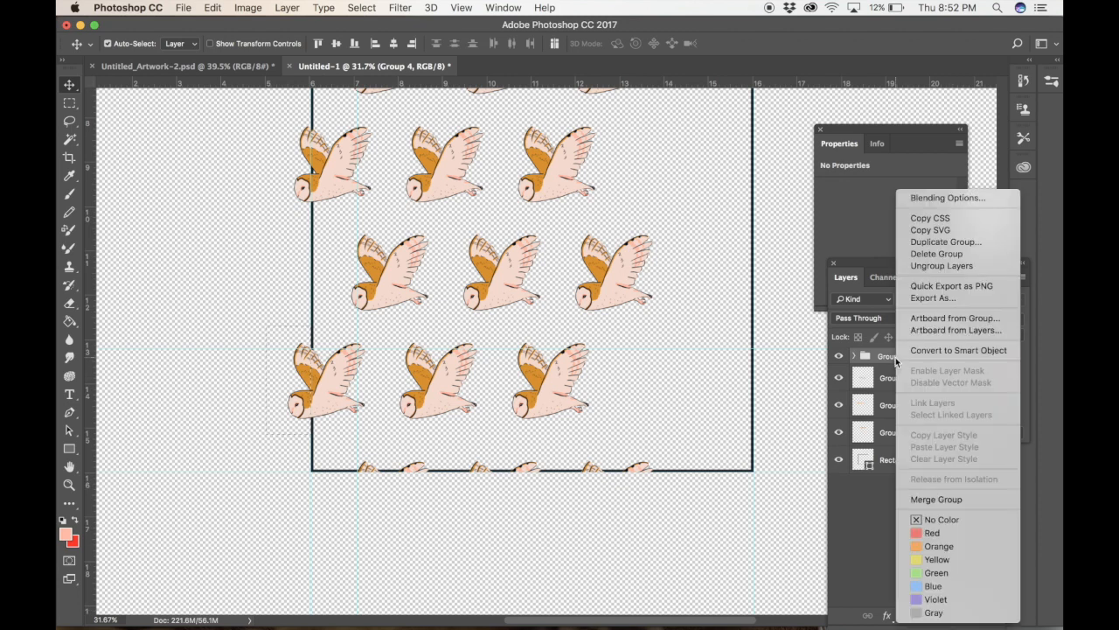
pyautogui.click(946, 499)
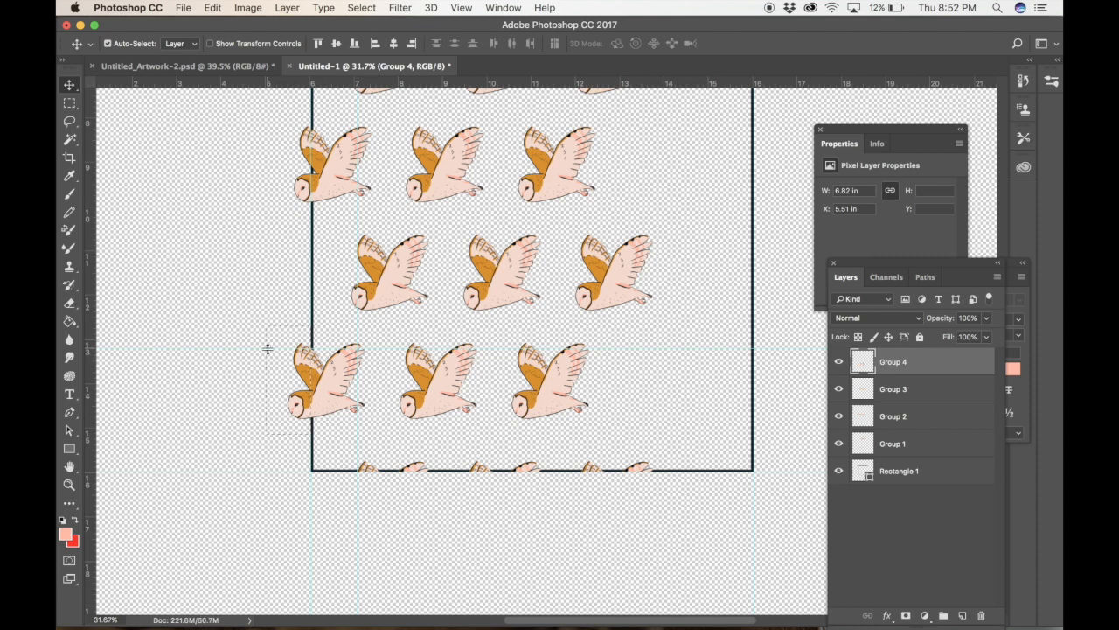
# Move the selected left part of the fourth row's first owl across to the square's right edge, cut side flush with it
pyautogui.scroll(2, 268, 349)
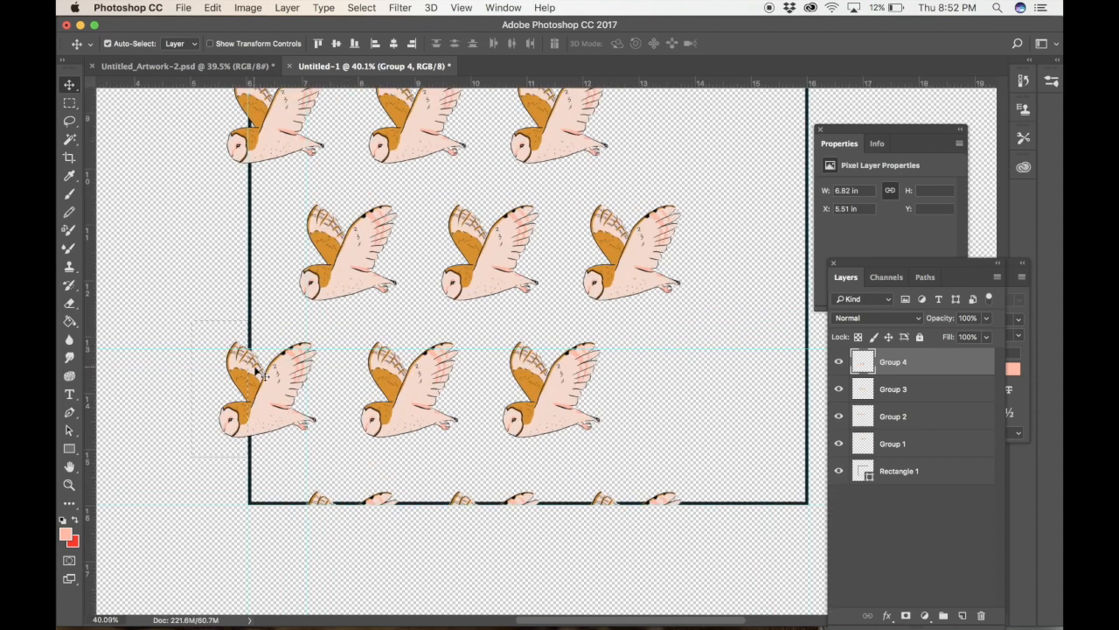
pyautogui.scroll(3, 261, 374)
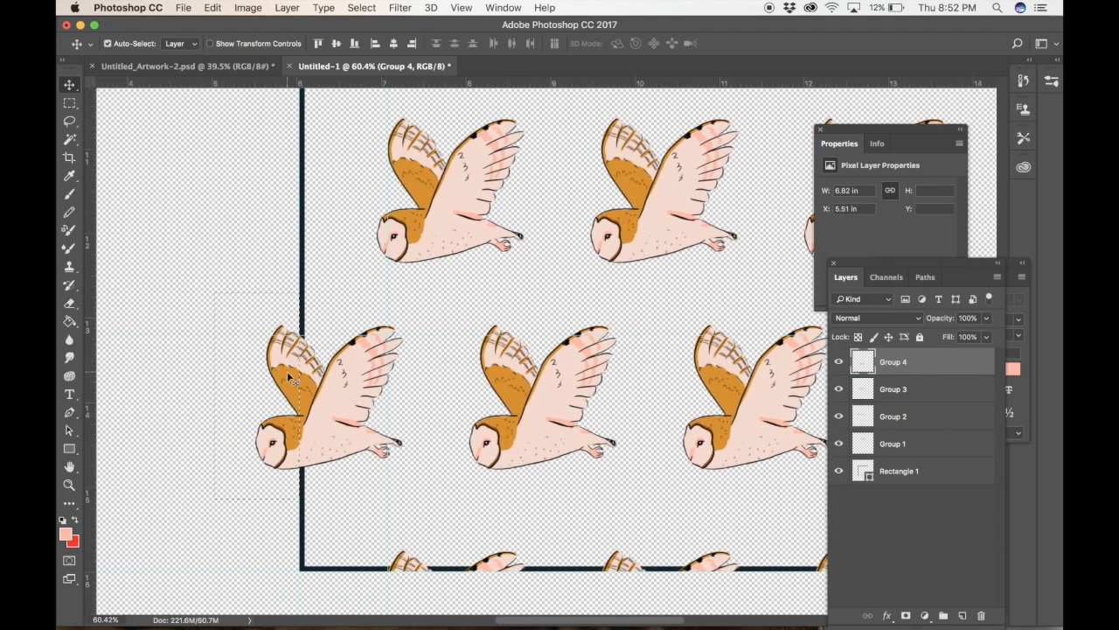
pyautogui.moveTo(286, 370); pyautogui.dragTo(501, 367)
pyautogui.scroll(-3, 501, 368)
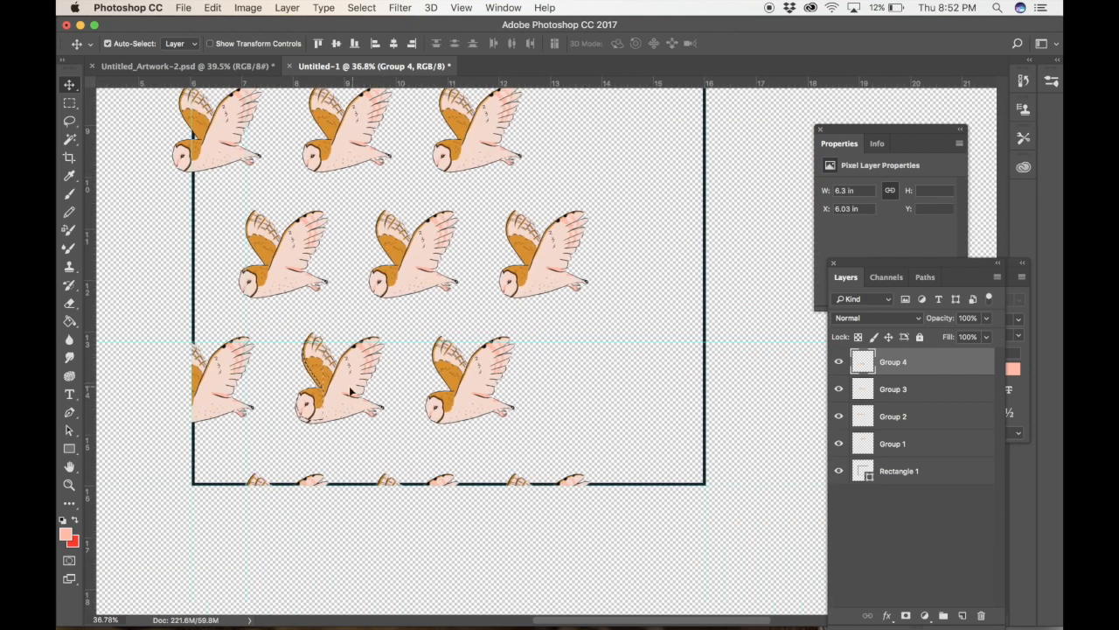
pyautogui.moveTo(317, 407); pyautogui.dragTo(694, 411)
pyautogui.scroll(5, 692, 407)
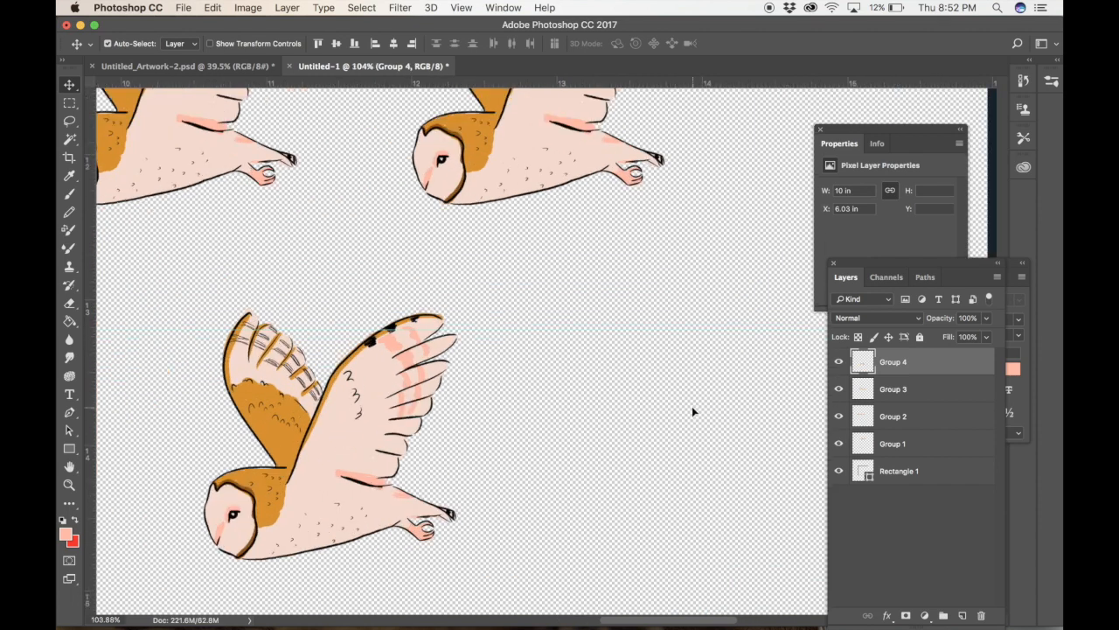
pyautogui.scroll(4, 693, 411)
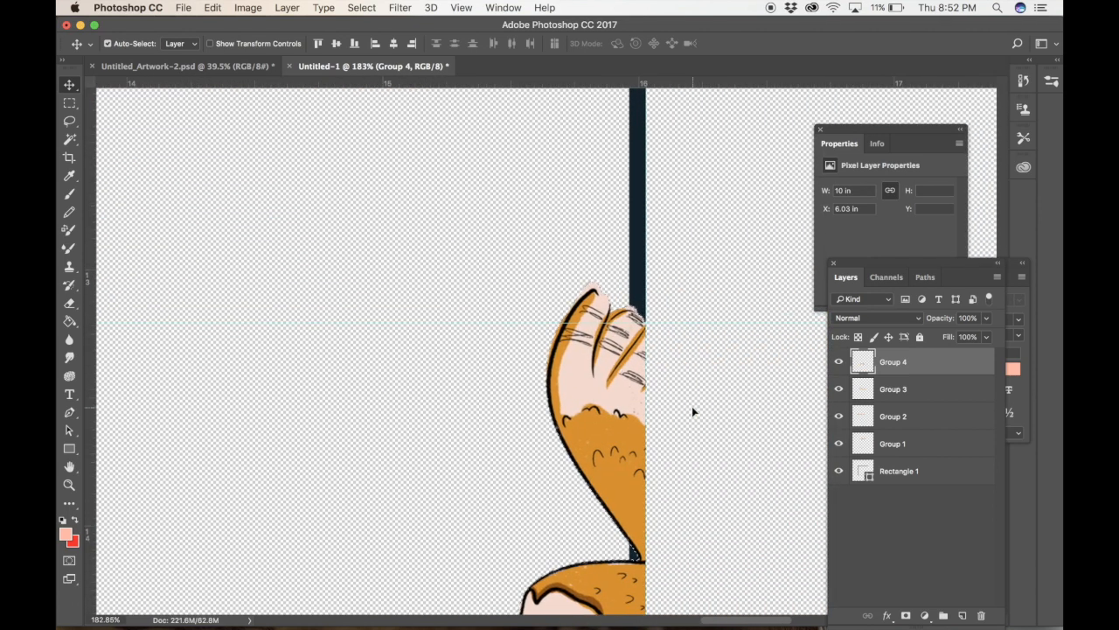
pyautogui.scroll(-4, 691, 406)
pyautogui.scroll(-3, 692, 407)
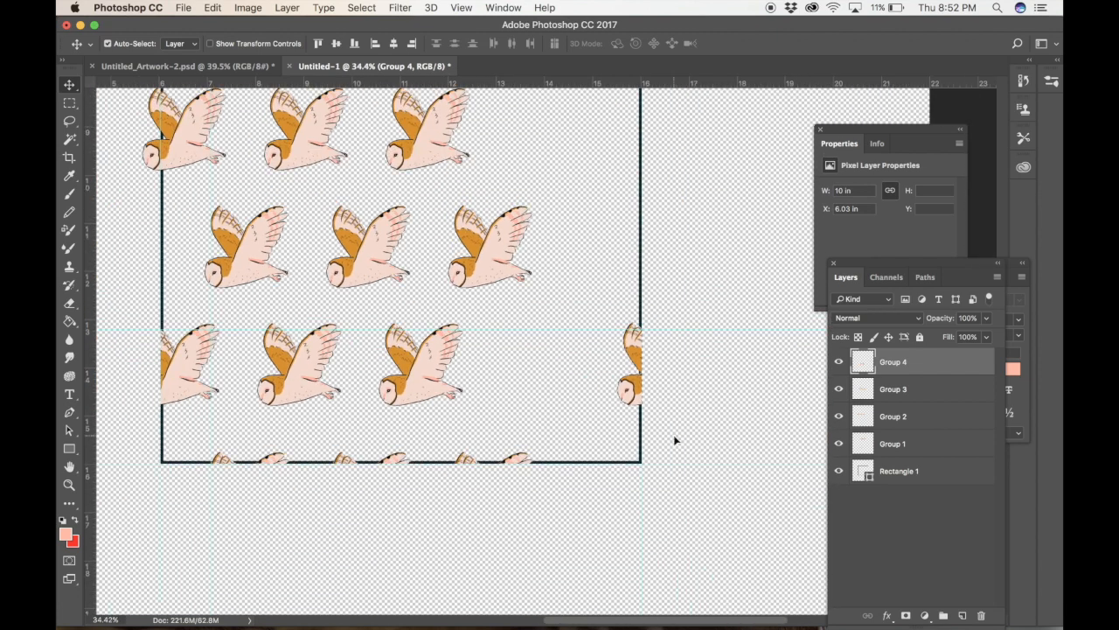
# Place a horizontal guide below the second owl row and make a rectangular selection of its first owl's part outside the left edge
pyautogui.press('m')
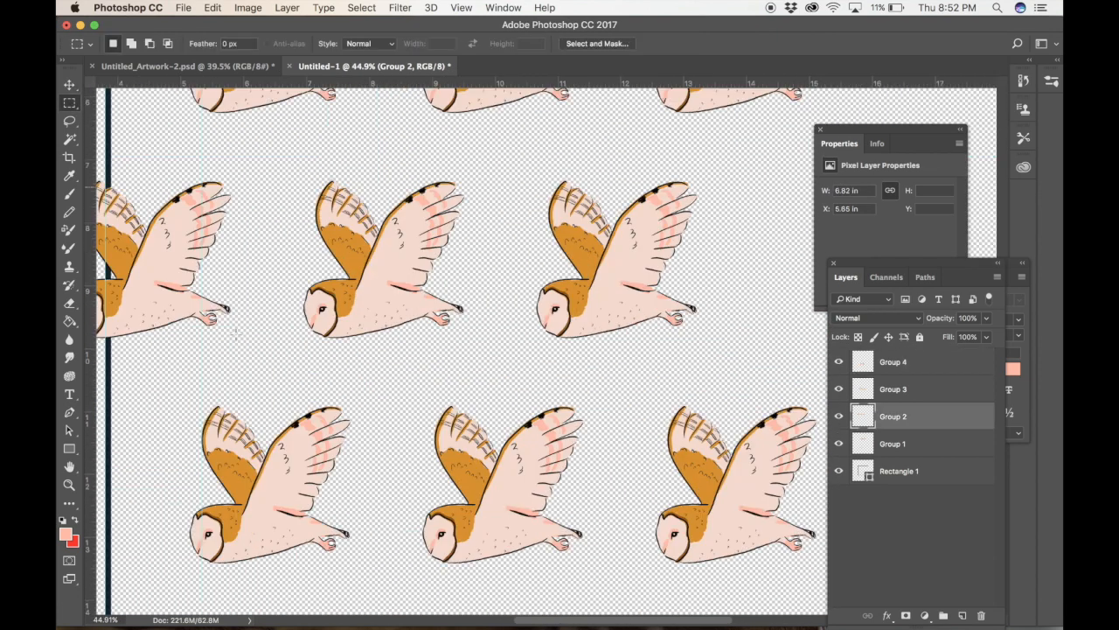
pyautogui.scroll(5, 236, 332)
pyautogui.moveTo(307, 84); pyautogui.dragTo(247, 550)
pyautogui.hscroll(-3, 247, 437)
pyautogui.moveTo(110, 130); pyautogui.dragTo(329, 551)
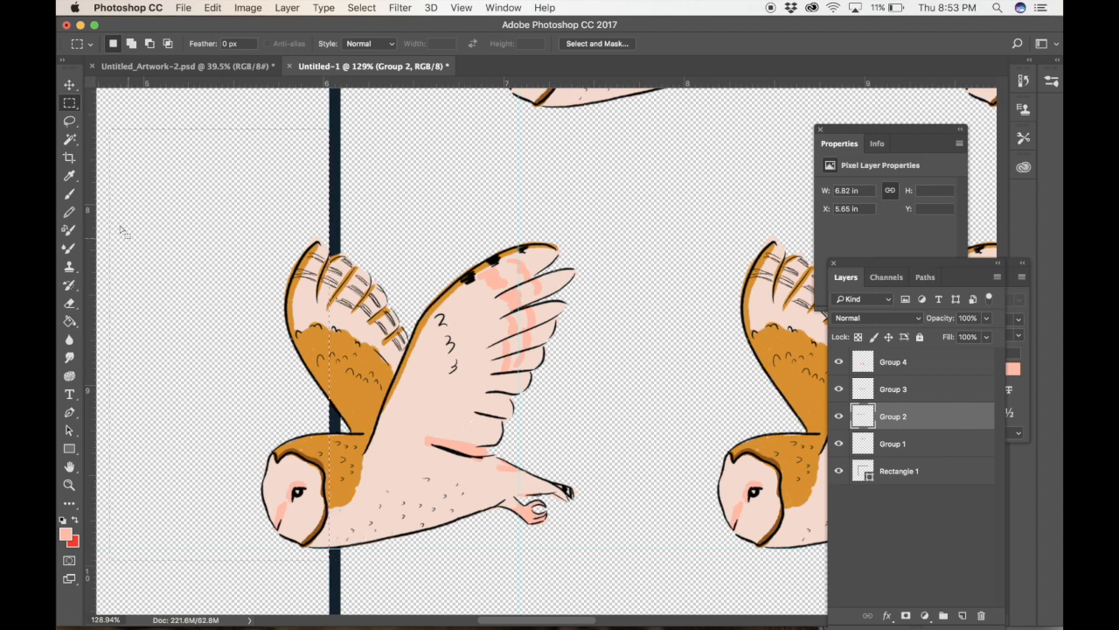
# Move the selected part of the second row's first owl on Group 2 to the square's right edge
pyautogui.press('v')
pyautogui.scroll(-5, 174, 295)
pyautogui.moveTo(256, 341); pyautogui.dragTo(770, 341)
pyautogui.scroll(5, 772, 341)
pyautogui.scroll(5, 773, 347)
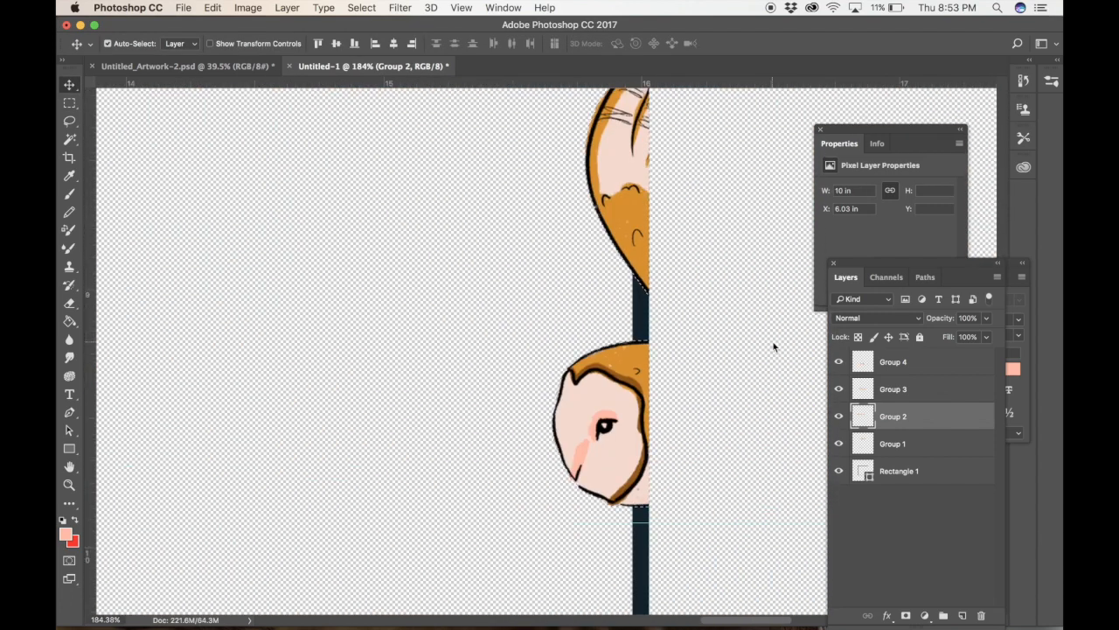
pyautogui.scroll(-8, 719, 355)
# Make a rectangular selection of the second row's last full owl and copy it into the right-end gaps of the second and first rows
pyautogui.press('m')
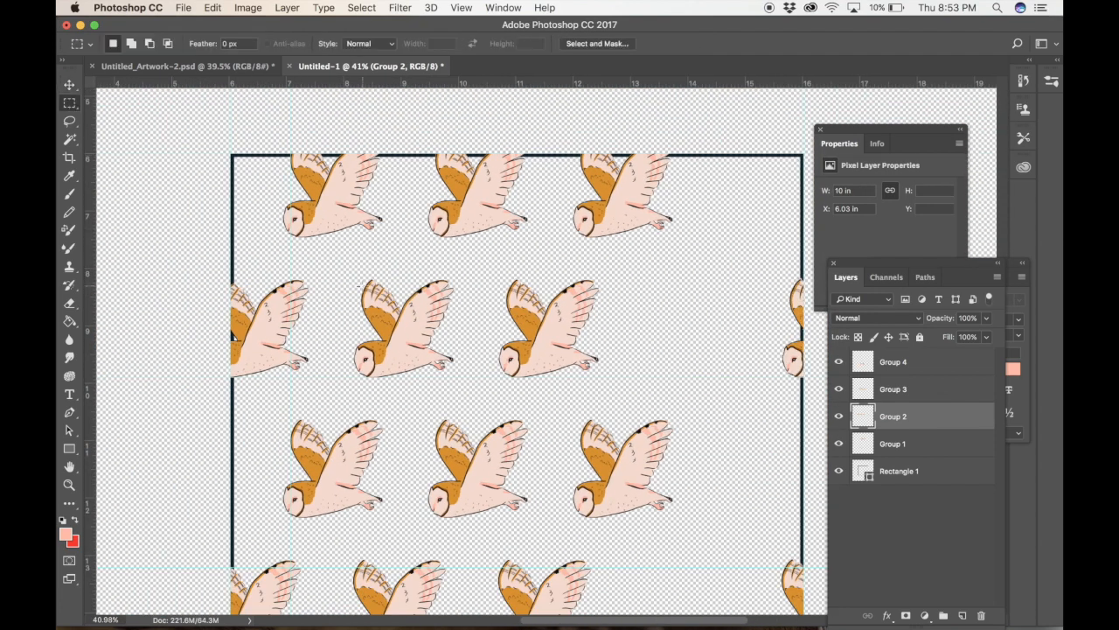
pyautogui.press('v')
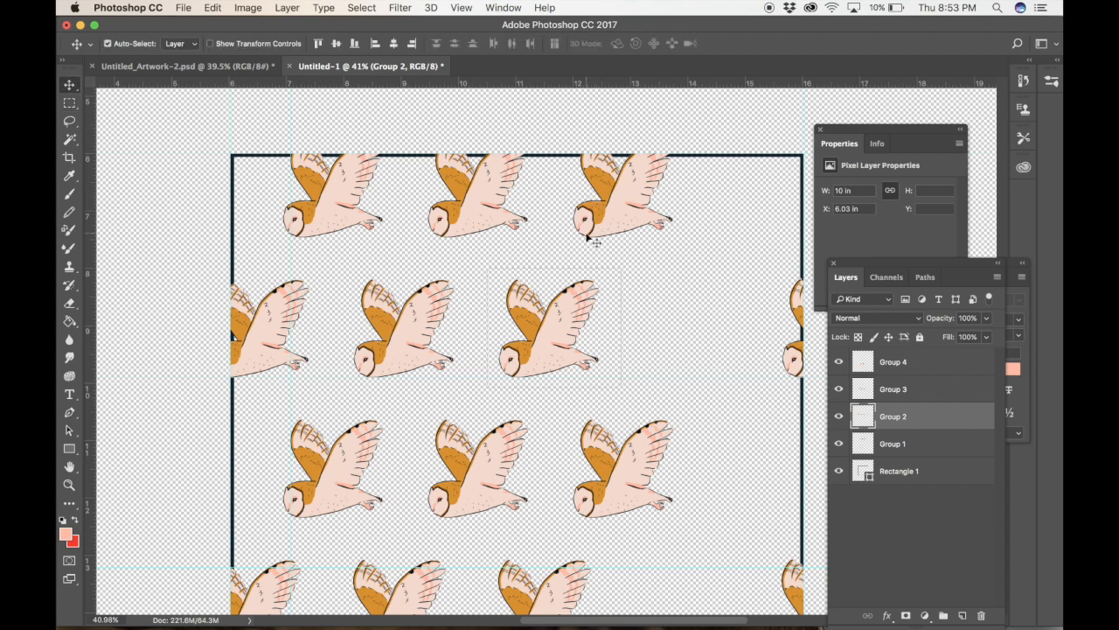
pyautogui.moveTo(566, 307); pyautogui.dragTo(783, 173)
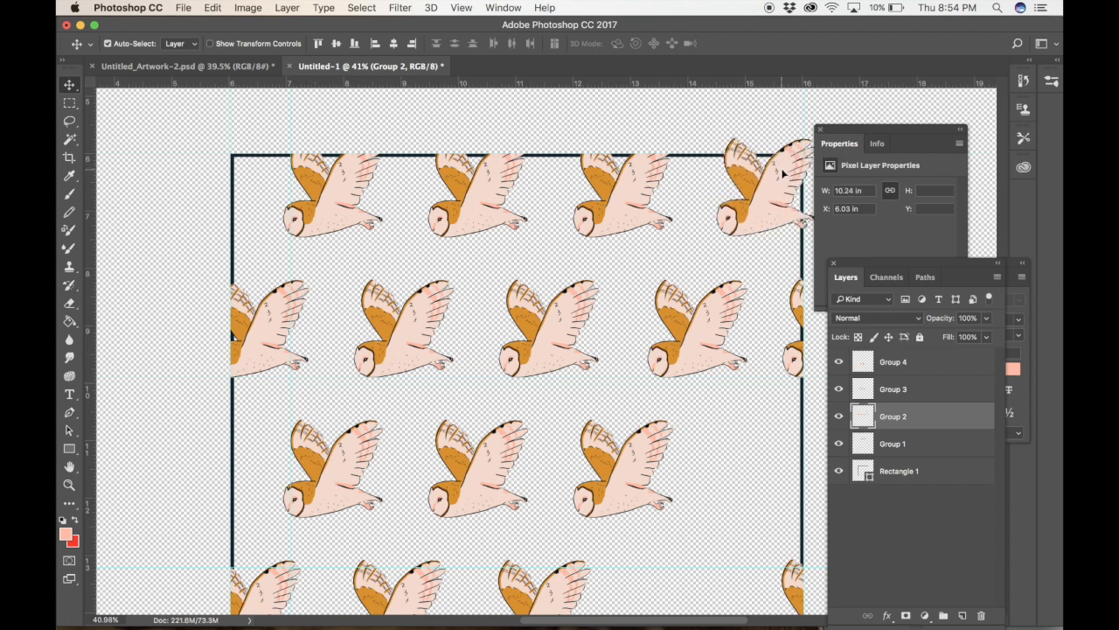
# Copy the selected owl down into the gap at the right end of the third row
pyautogui.scroll(-2, 782, 173)
pyautogui.scroll(-6, 782, 174)
pyautogui.scroll(4, 781, 174)
pyautogui.moveTo(720, 151); pyautogui.dragTo(722, 355)
# Place a horizontal guide at about 12.3 in under the third row's owls and shift the copied owl down onto it
pyautogui.press('super+plus')
pyautogui.moveTo(660, 83); pyautogui.dragTo(702, 419)
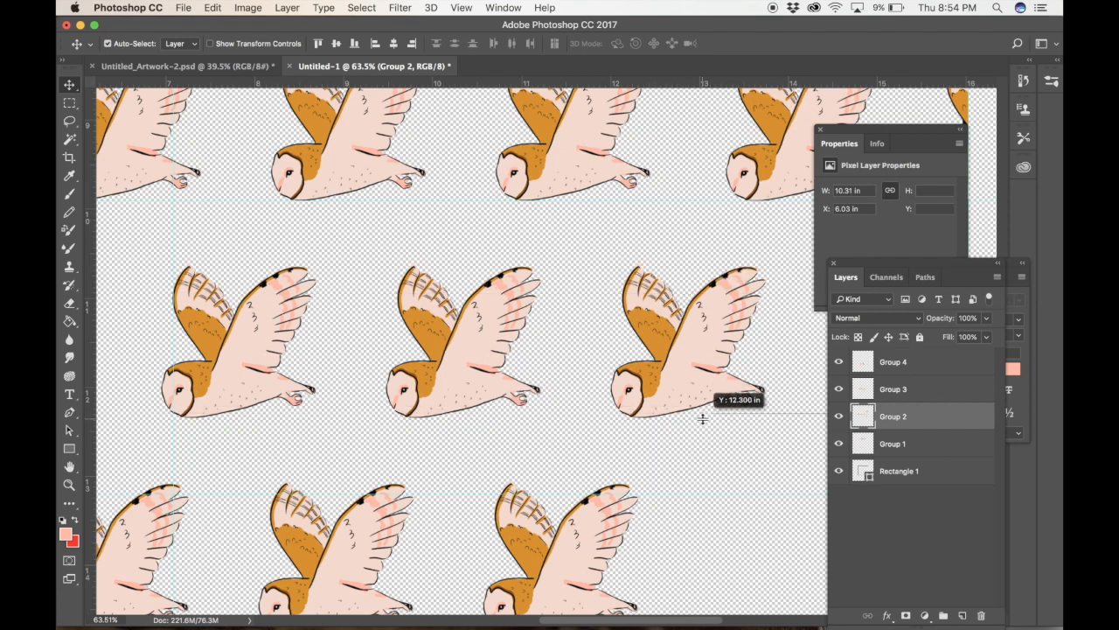
pyautogui.scroll(5, 698, 421)
pyautogui.moveTo(703, 496); pyautogui.dragTo(705, 514)
pyautogui.hscroll(8, 705, 514)
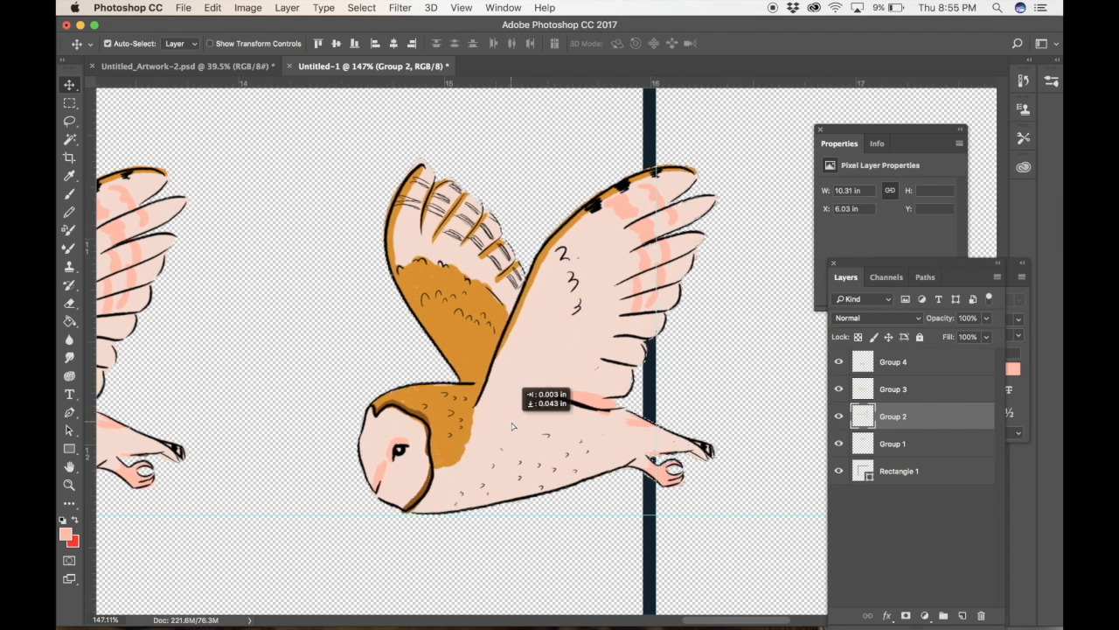
pyautogui.scroll(-5, 485, 455)
pyautogui.scroll(-2, 484, 456)
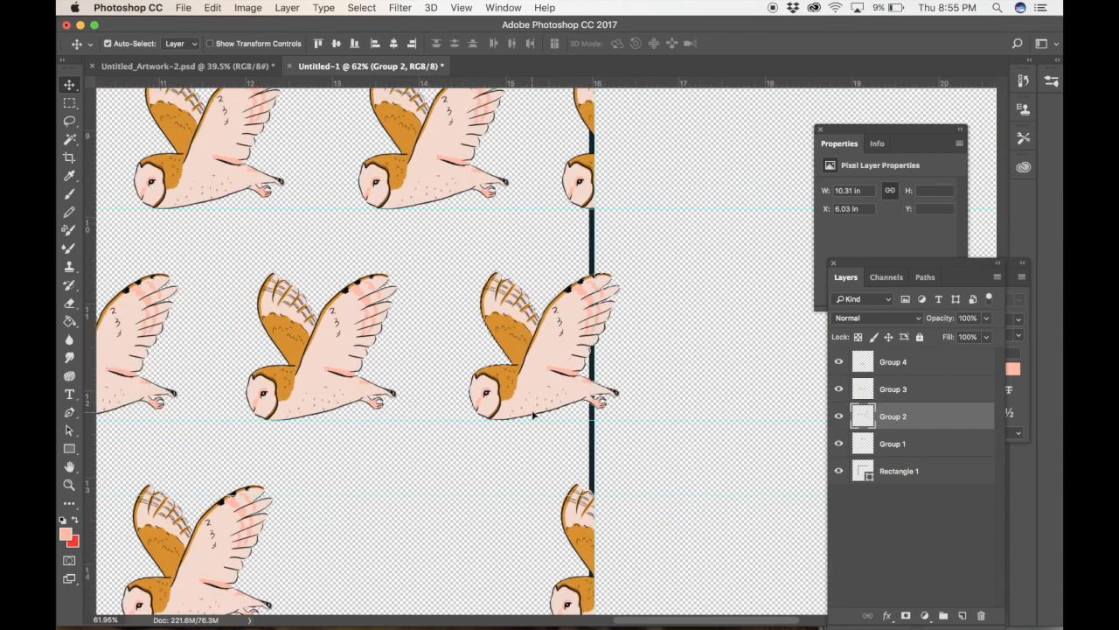
# Place a horizontal guide along the underside of the fourth row's owls
pyautogui.scroll(-4, 549, 384)
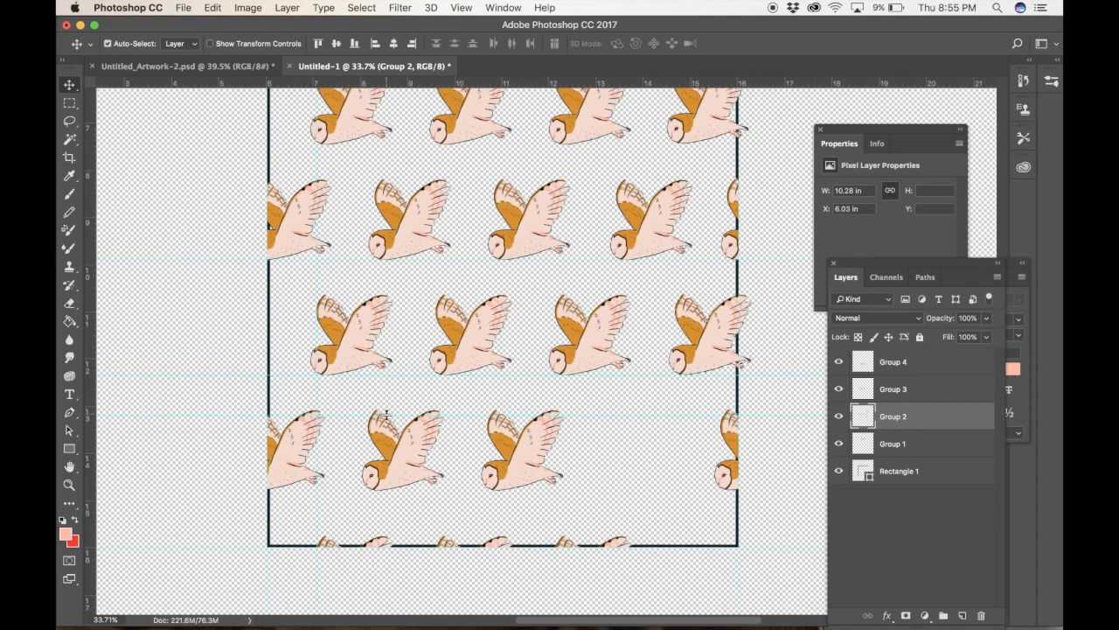
pyautogui.scroll(4, 389, 485)
pyautogui.scroll(3, 387, 494)
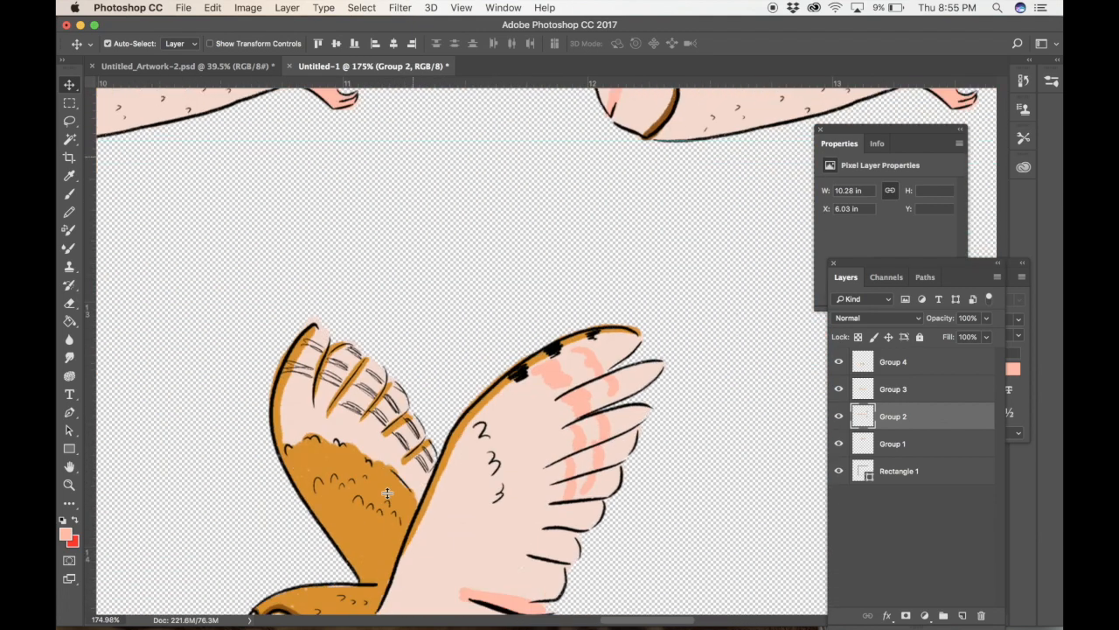
pyautogui.moveTo(352, 376); pyautogui.dragTo(351, 363)
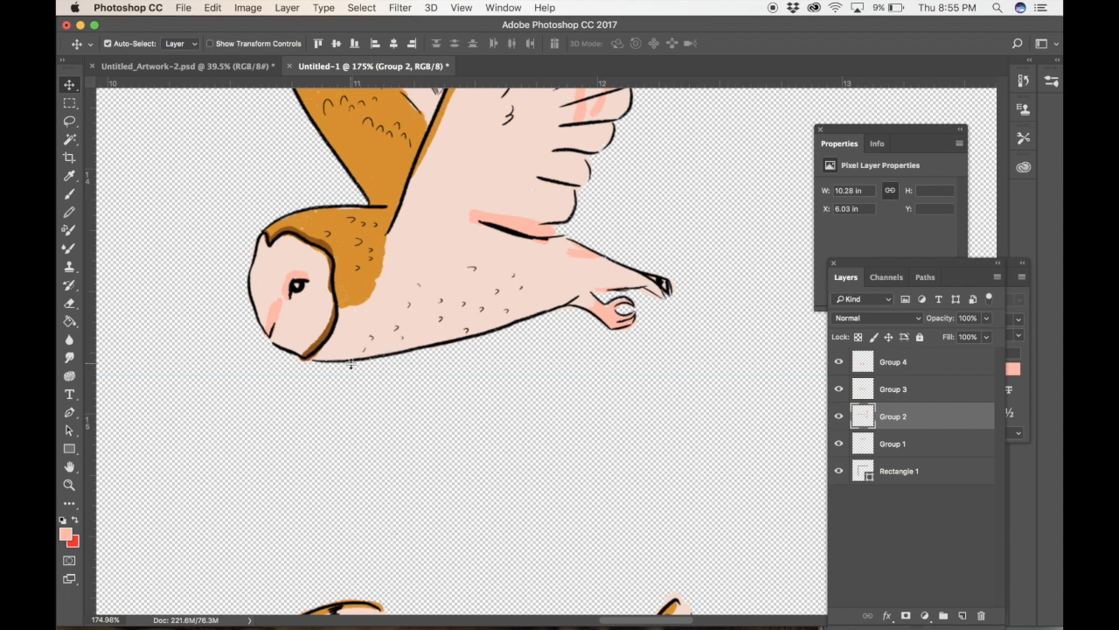
pyautogui.hscroll(4, 352, 363)
pyautogui.scroll(-2, 352, 363)
pyautogui.scroll(-2, 366, 359)
pyautogui.hscroll(4, 367, 359)
pyautogui.scroll(5, 368, 360)
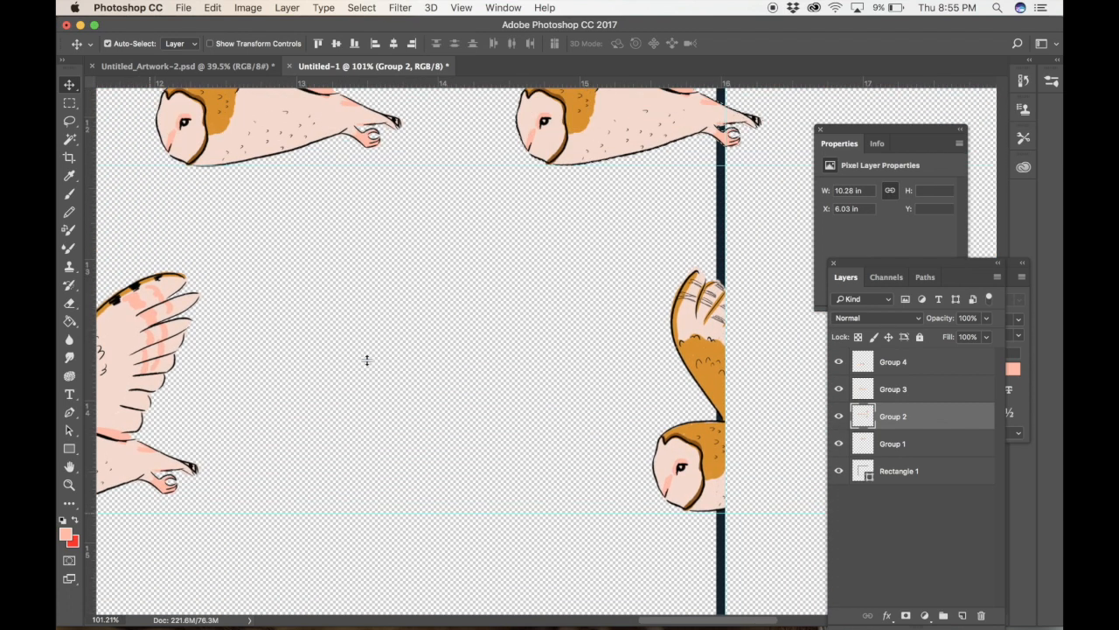
# Copy the selected owl into the fourth row's gap, with its underside on the new guide
pyautogui.scroll(-3, 603, 229)
pyautogui.moveTo(604, 229); pyautogui.dragTo(475, 449)
pyautogui.scroll(-1, 472, 449)
pyautogui.scroll(-4, 473, 448)
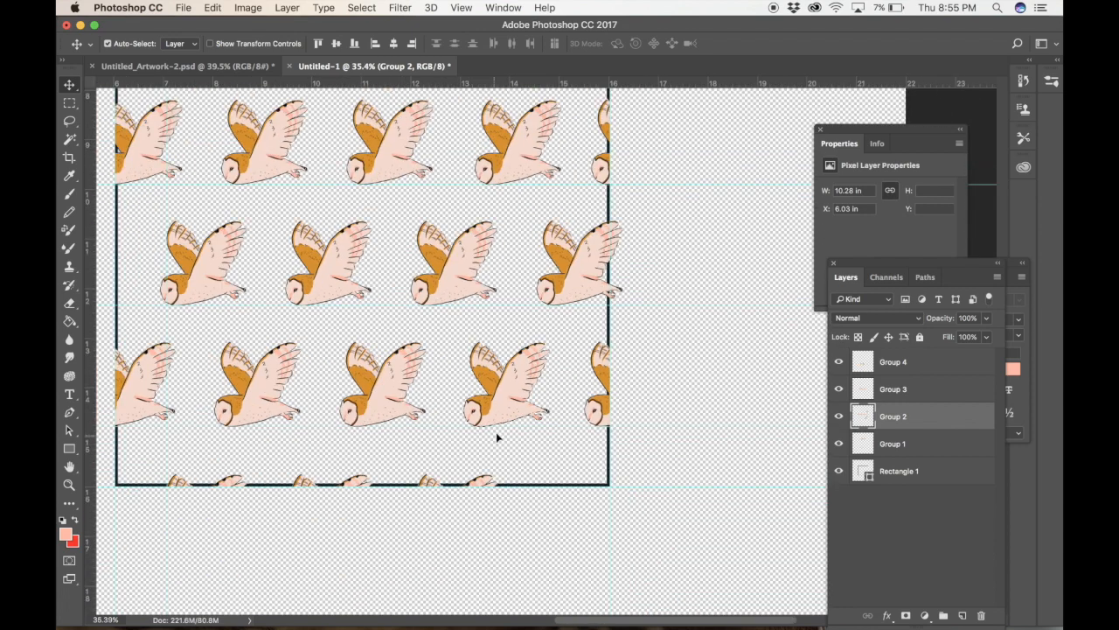
pyautogui.scroll(-3, 501, 437)
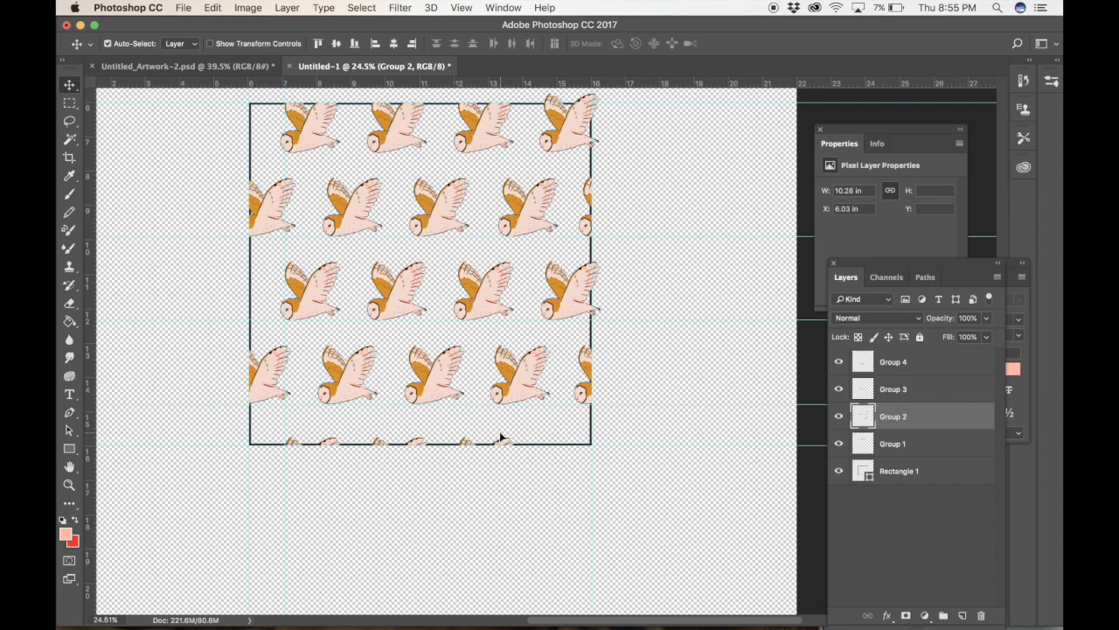
# Place a horizontal guide at the feet of the first row's last owl and select its part outside the square's right edge, below the top edge
pyautogui.scroll(5, 500, 438)
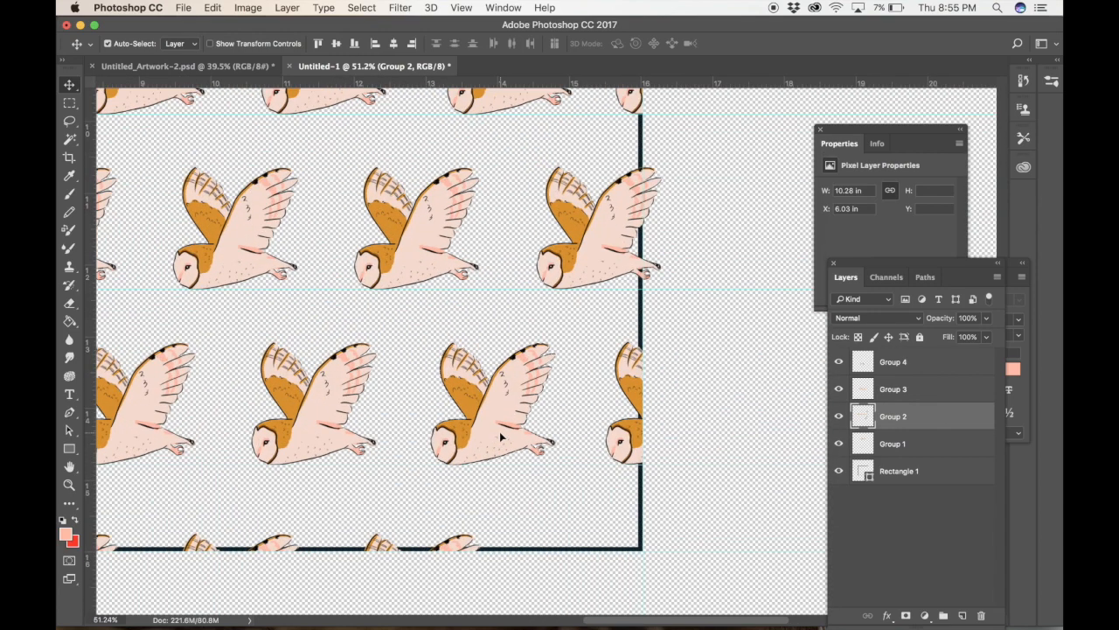
pyautogui.scroll(3, 500, 434)
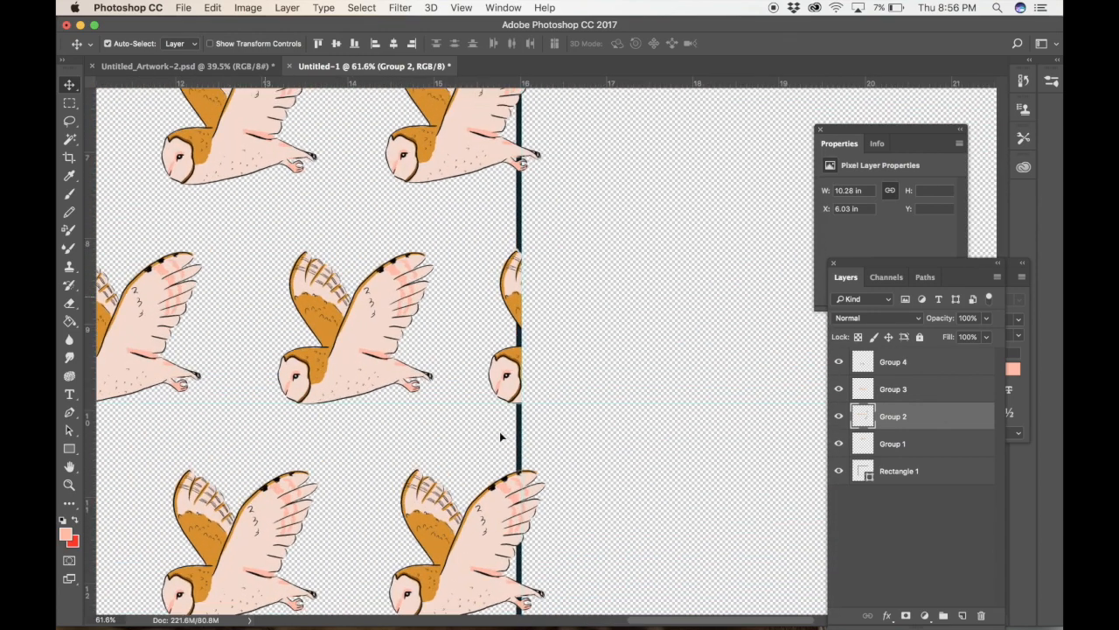
pyautogui.scroll(6, 500, 435)
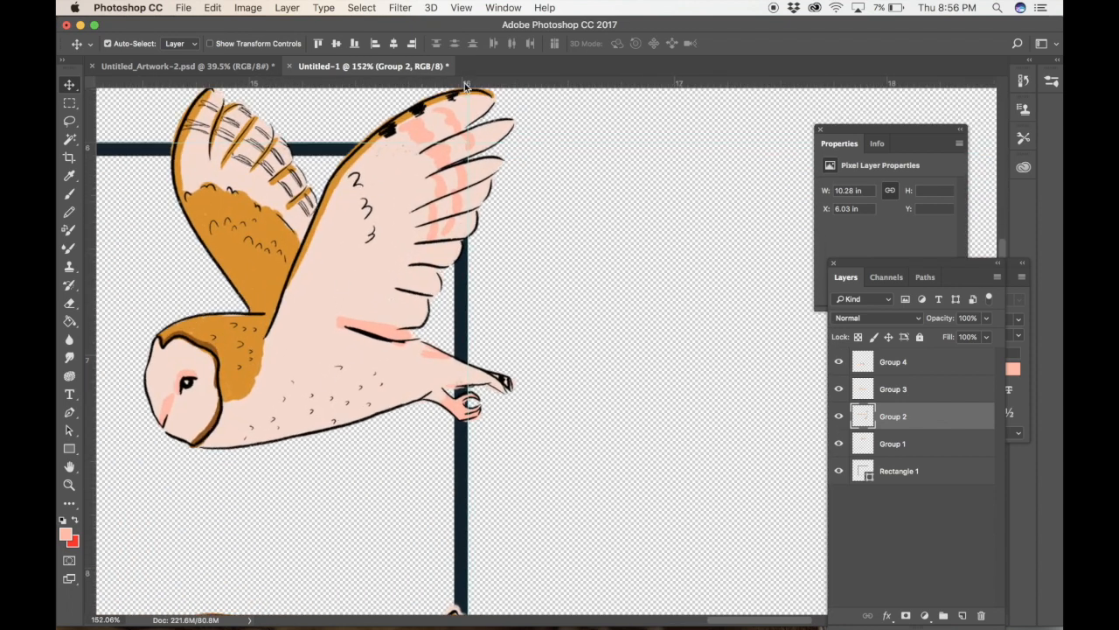
pyautogui.moveTo(484, 85); pyautogui.dragTo(538, 423)
pyautogui.click(70, 103)
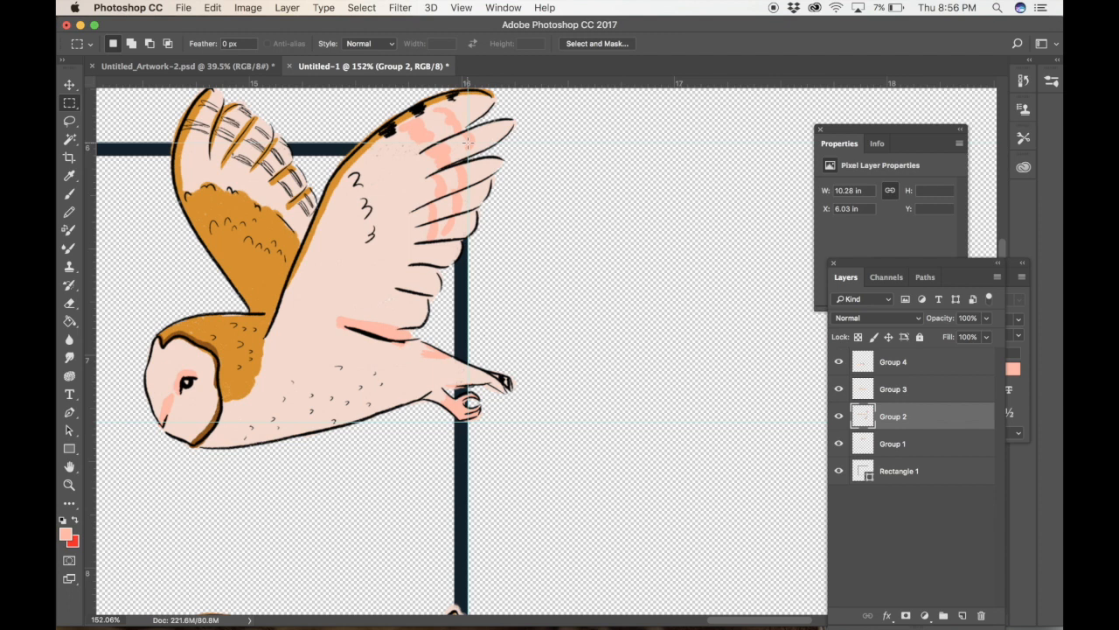
pyautogui.moveTo(468, 142); pyautogui.dragTo(615, 423)
pyautogui.scroll(-5, 520, 358)
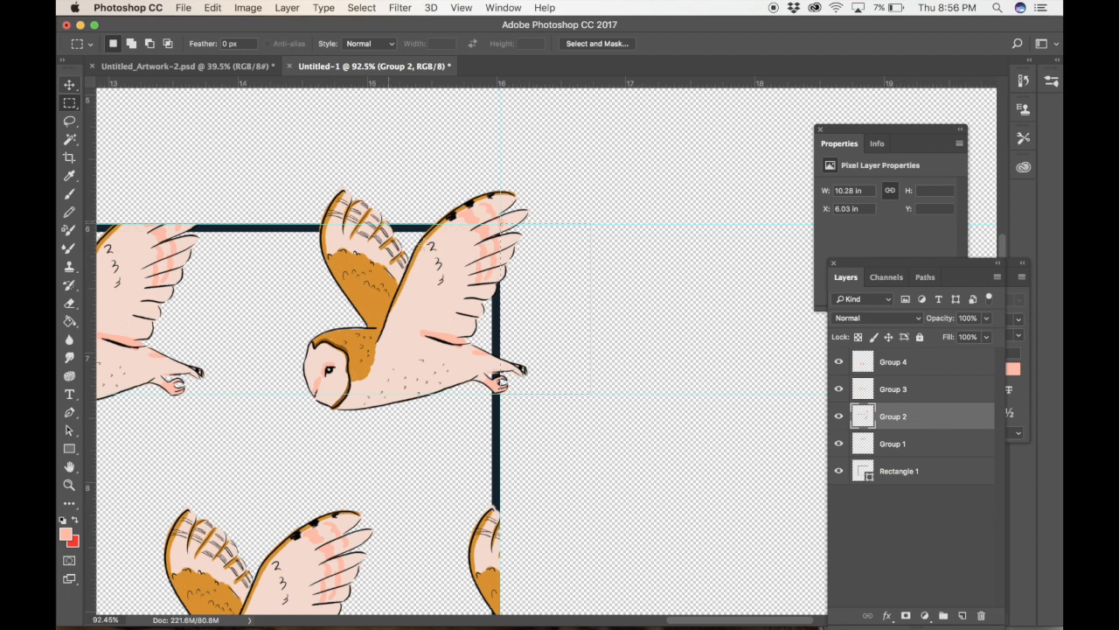
# Move the selected wing and foot pieces of the first row's last owl across to the square's left edge, flush with the guide
pyautogui.click(69, 84)
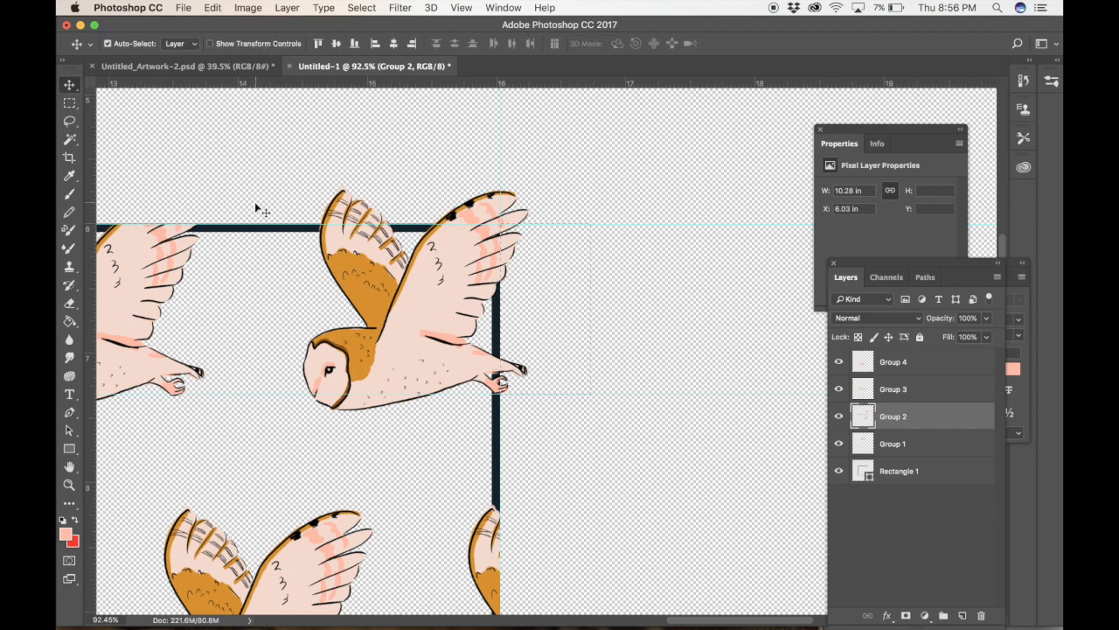
pyautogui.scroll(-4, 259, 210)
pyautogui.hscroll(-10, 259, 209)
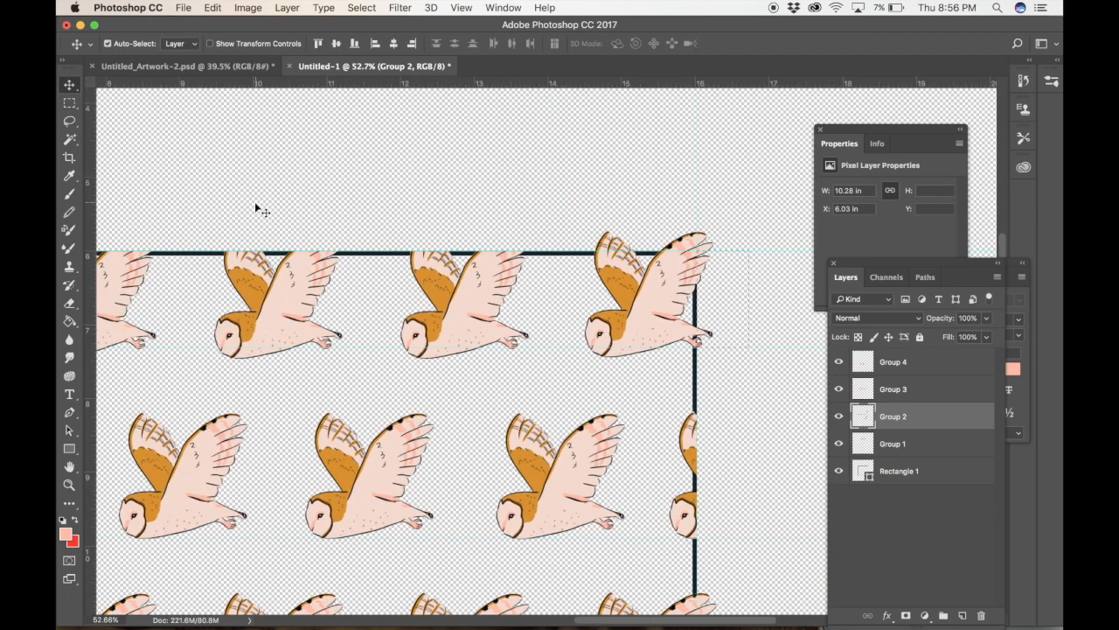
pyautogui.hscroll(4, 258, 209)
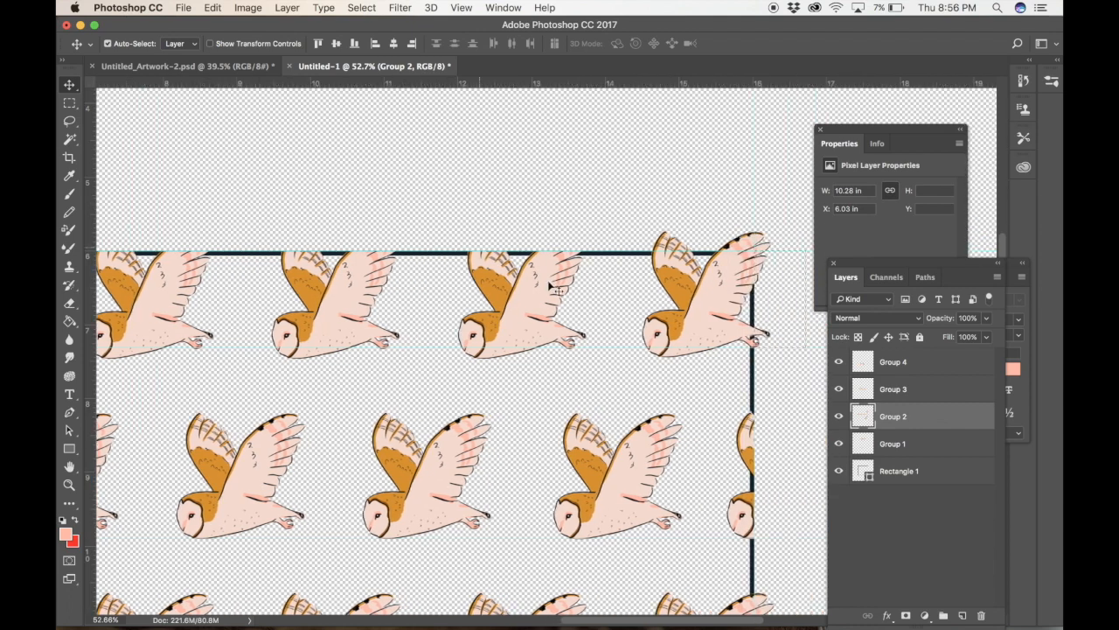
pyautogui.moveTo(763, 271); pyautogui.dragTo(257, 320)
pyautogui.hscroll(-10, 257, 320)
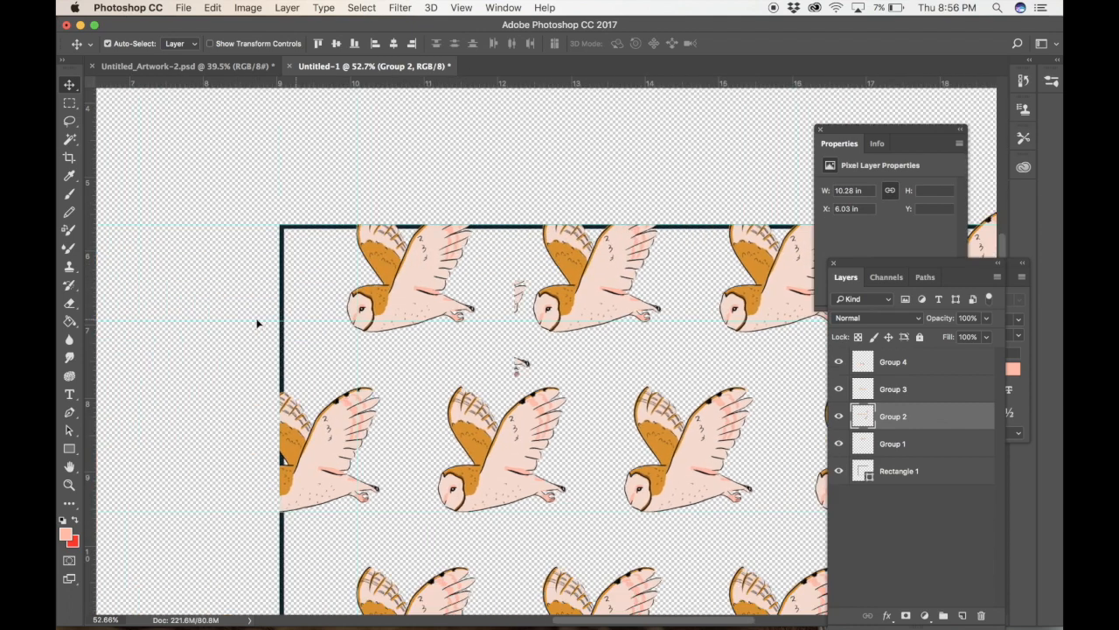
pyautogui.moveTo(675, 300); pyautogui.dragTo(437, 237)
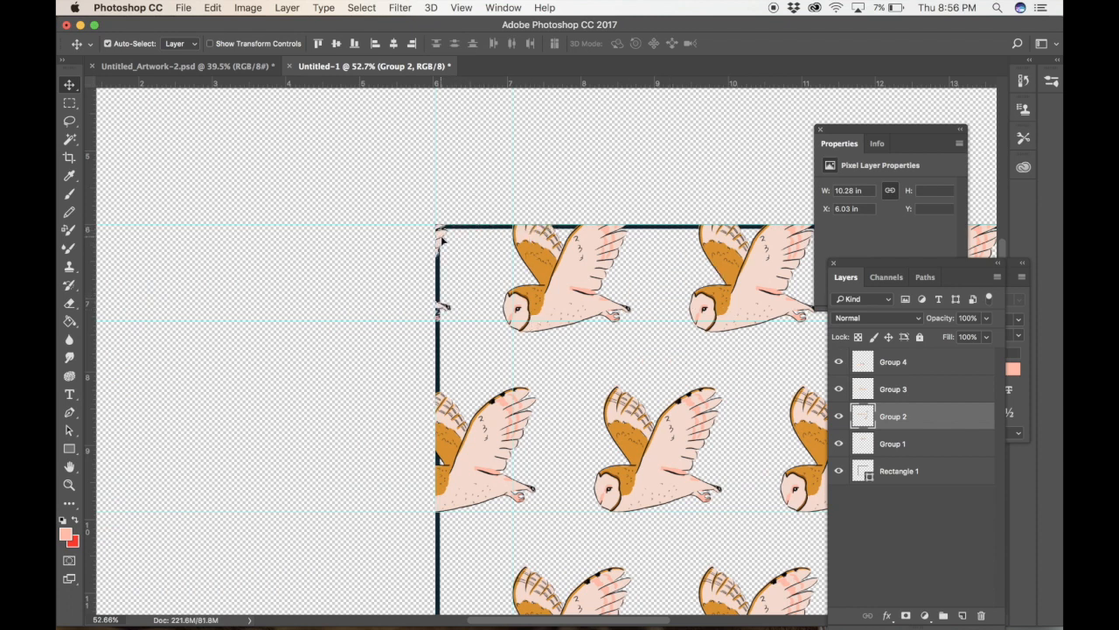
pyautogui.press('super+equal')
pyautogui.scroll(5, 500, 273)
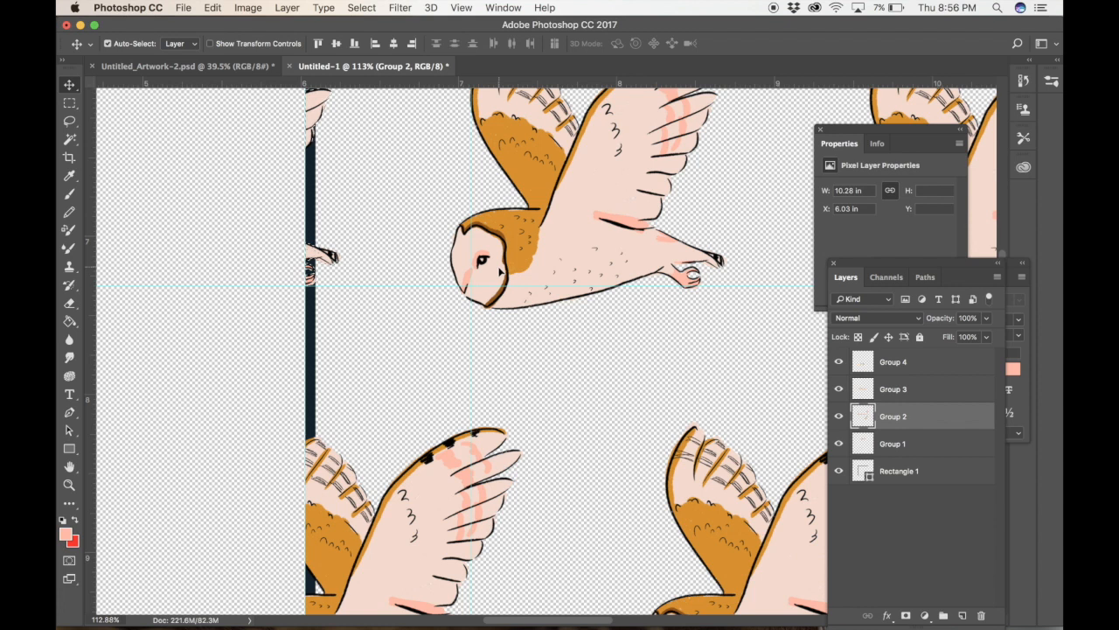
pyautogui.scroll(-5, 500, 273)
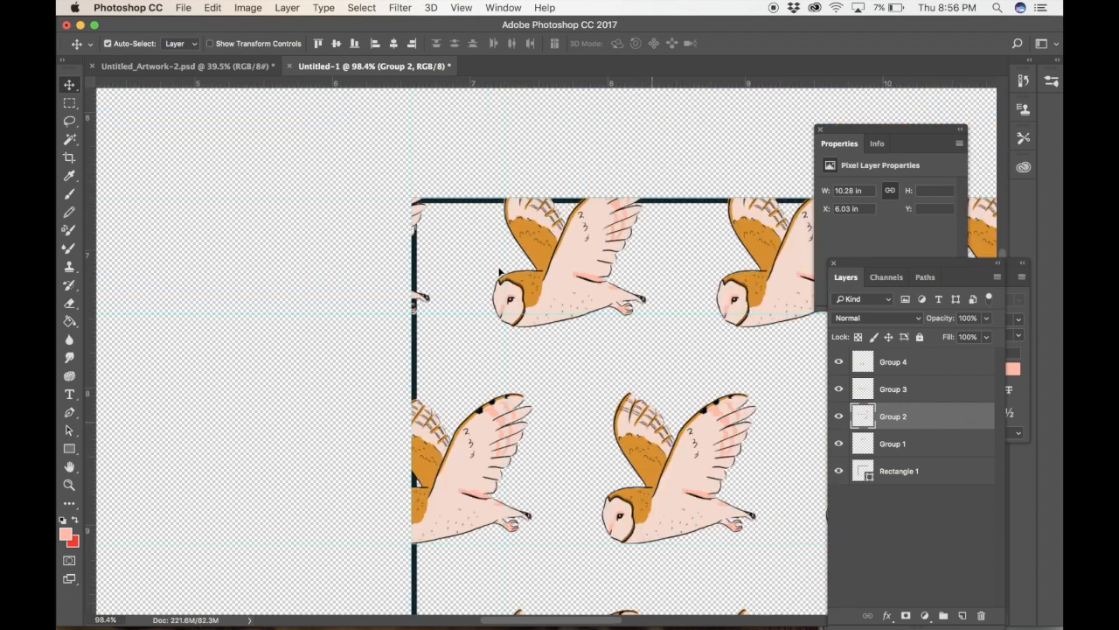
# Try to copy the first row's wing and foot pieces down to the third row at the square's left edge
pyautogui.scroll(-2, 500, 272)
pyautogui.scroll(-3, 500, 273)
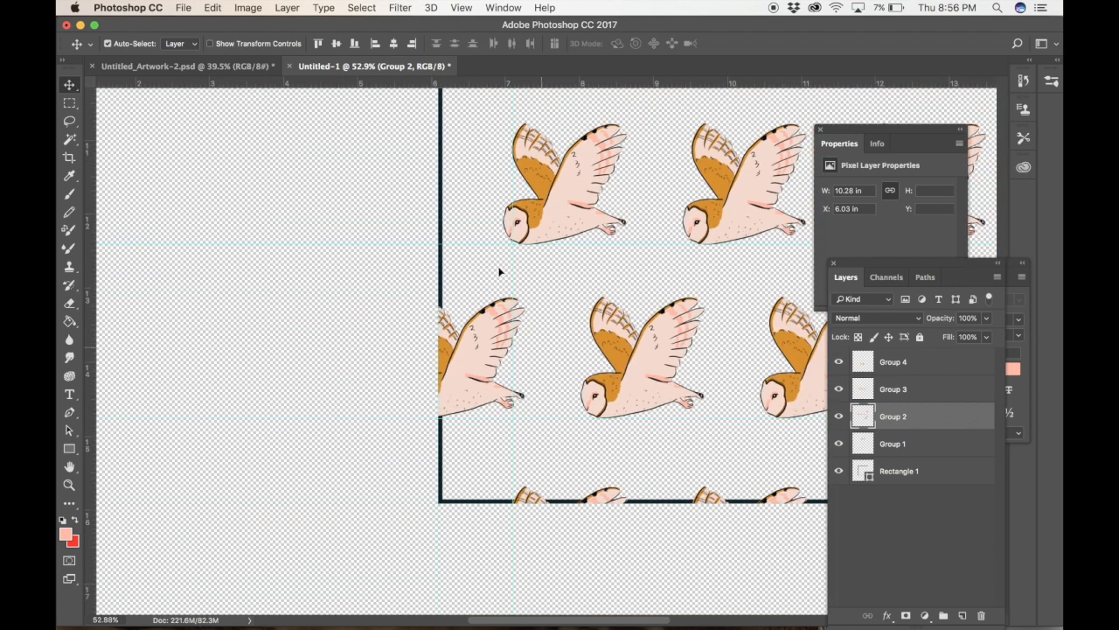
pyautogui.scroll(1, 500, 273)
pyautogui.moveTo(473, 180); pyautogui.dragTo(473, 439)
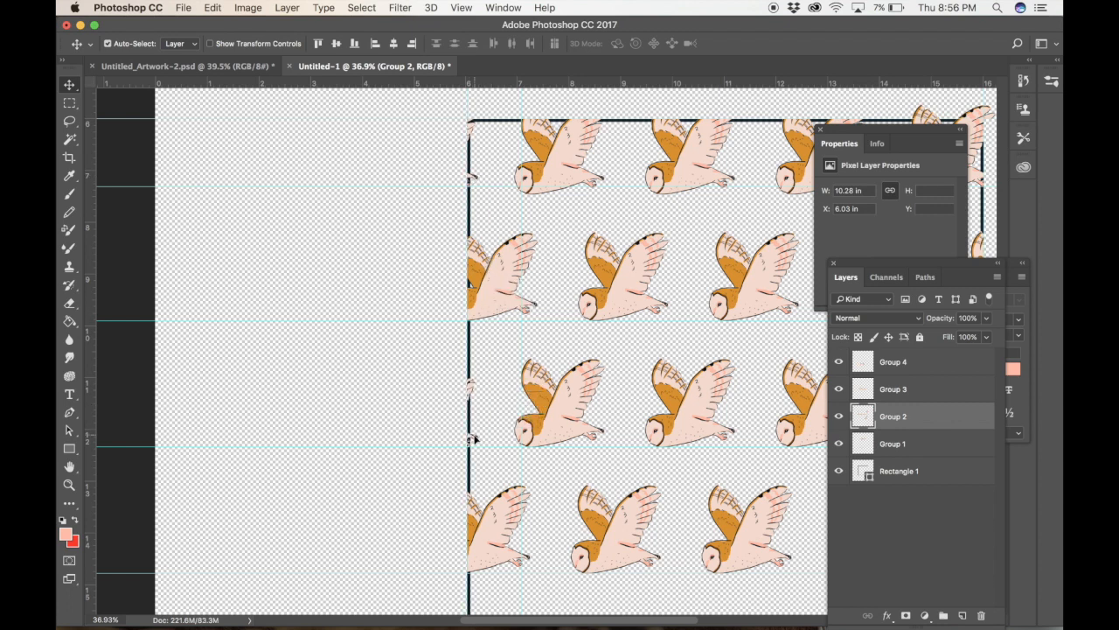
pyautogui.hscroll(6, 473, 438)
pyautogui.scroll(1, 473, 439)
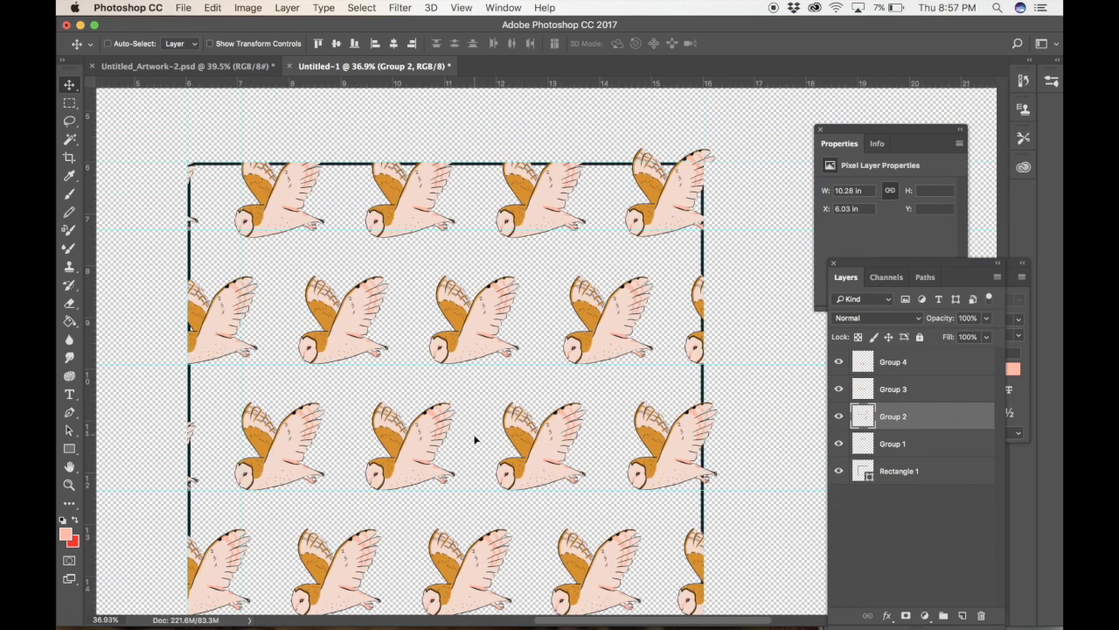
# Make a rectangular selection of the third row's last owl's part outside the square's right edge
pyautogui.scroll(8, 770, 289)
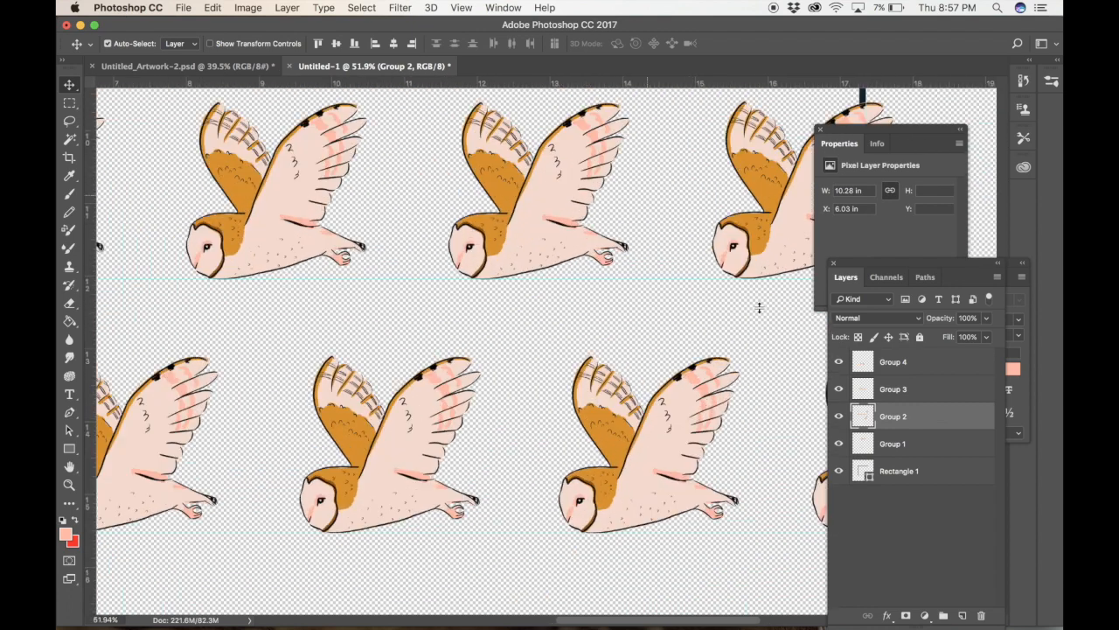
pyautogui.scroll(-3, 759, 307)
pyautogui.hscroll(3, 759, 307)
pyautogui.press('m')
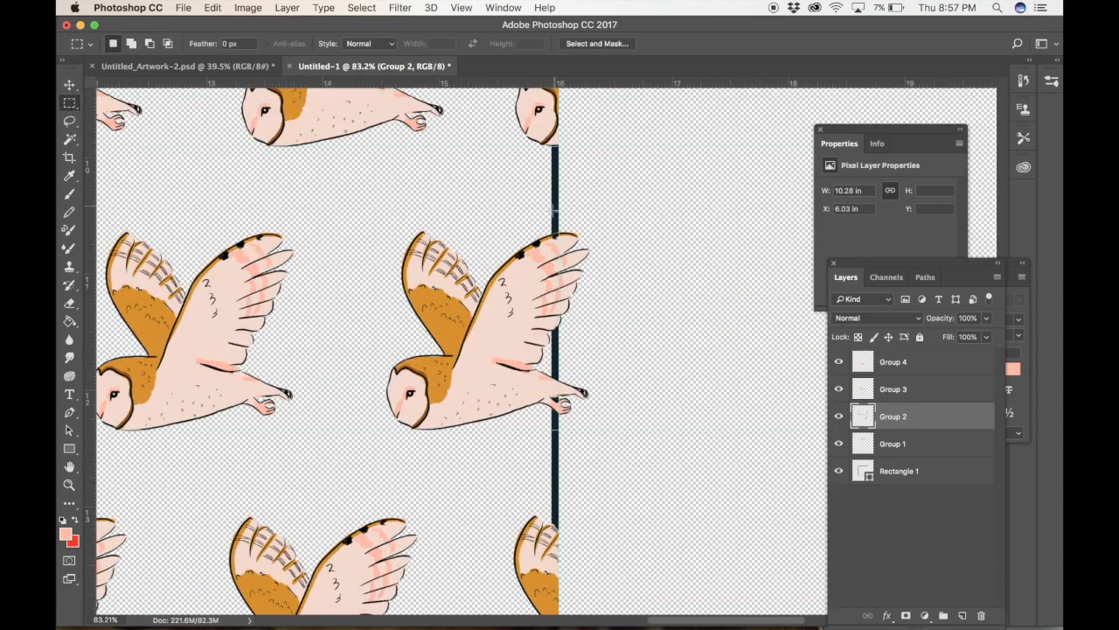
pyautogui.moveTo(555, 219); pyautogui.dragTo(640, 428)
# Copy the selected part of the third row's last owl across to the square's left edge, cut side flush with it
pyautogui.click(70, 84)
pyautogui.scroll(-7, 302, 310)
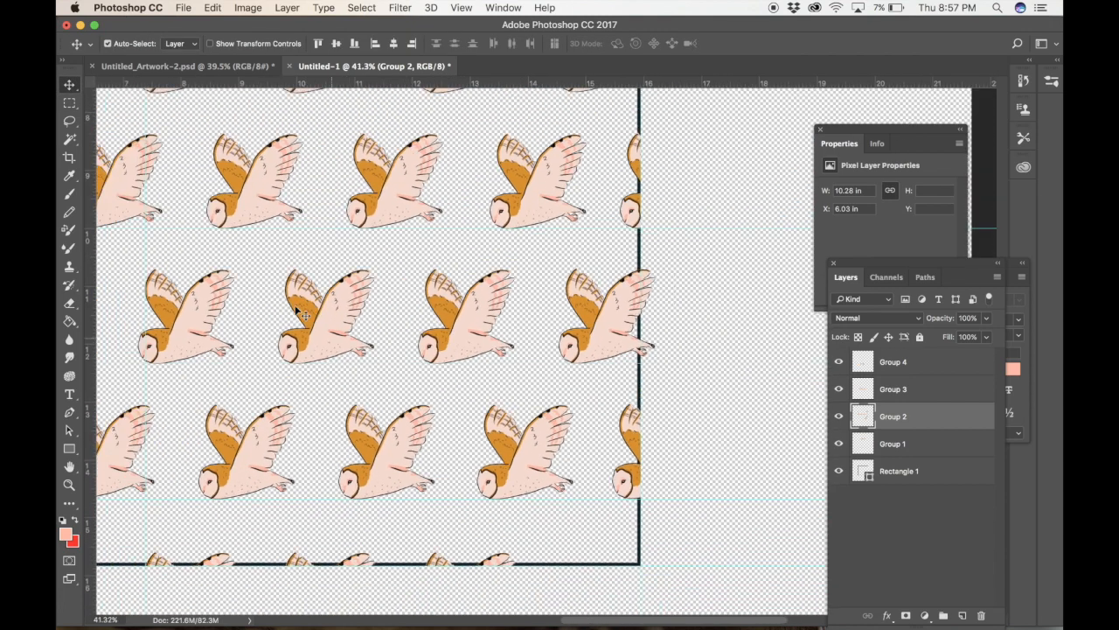
pyautogui.scroll(-3, 568, 313)
pyautogui.moveTo(623, 306); pyautogui.dragTo(223, 313)
pyautogui.scroll(5, 223, 312)
pyautogui.scroll(6, 222, 312)
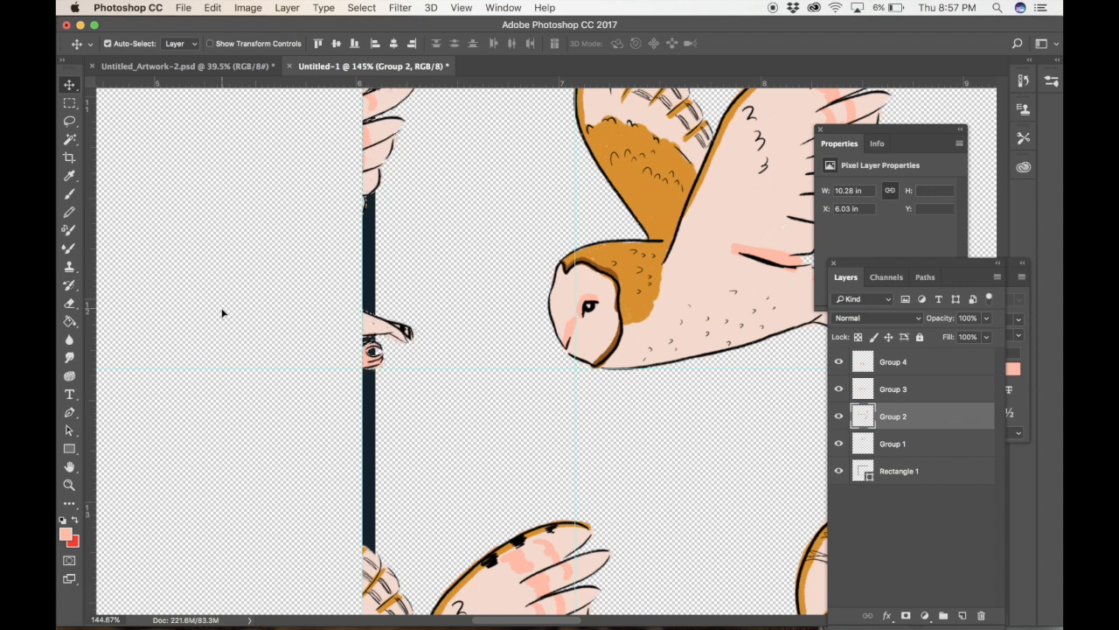
pyautogui.scroll(-5, 262, 349)
pyautogui.scroll(-5, 262, 352)
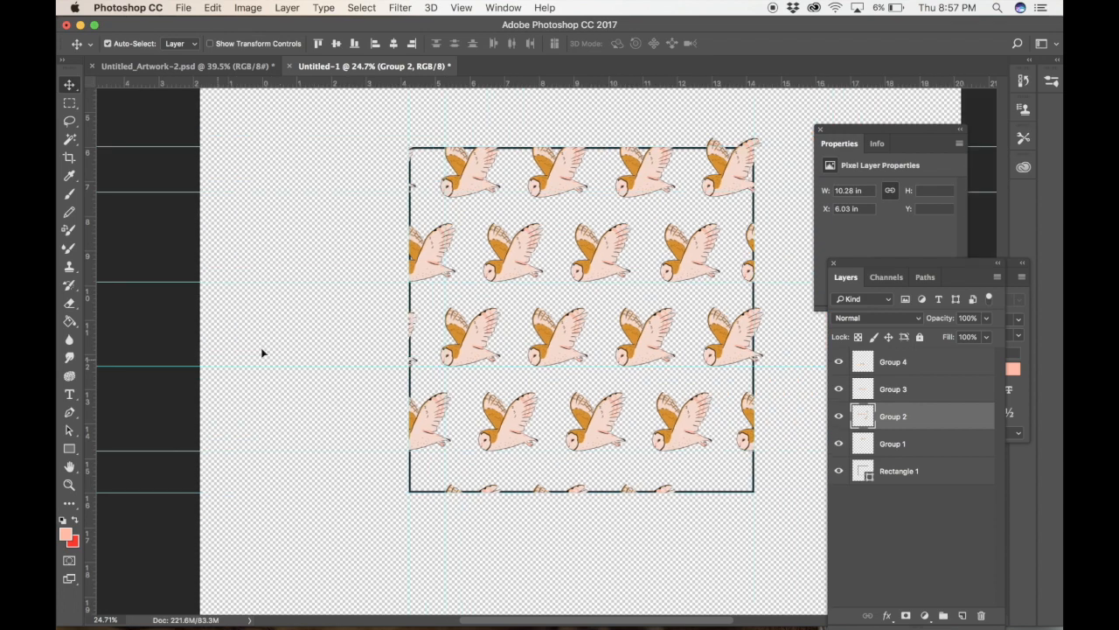
# Make a rectangular selection of the first row's last owl's part above the square's top edge, up to the right-edge guide
pyautogui.hscroll(3, 261, 353)
pyautogui.scroll(5, 706, 202)
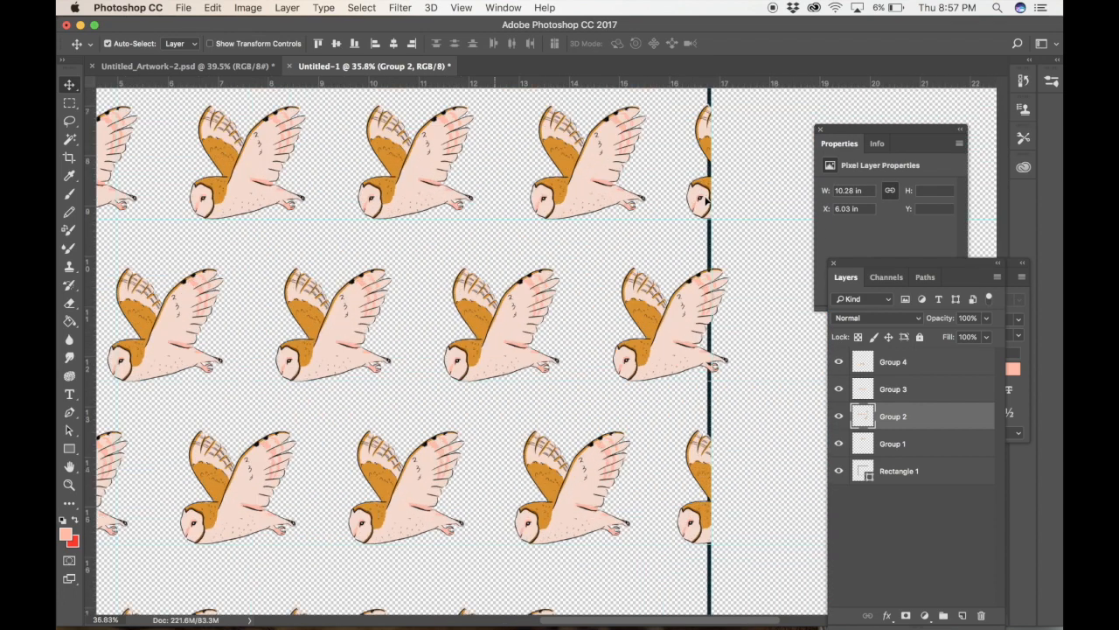
pyautogui.scroll(3, 707, 202)
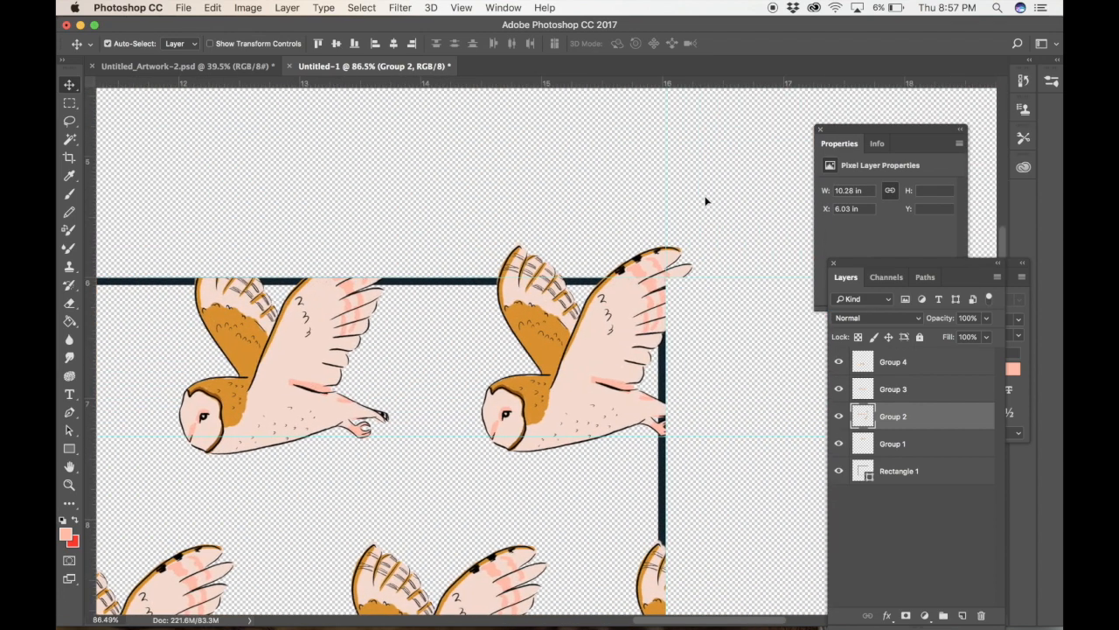
pyautogui.click(70, 103)
pyautogui.moveTo(453, 184); pyautogui.dragTo(666, 274)
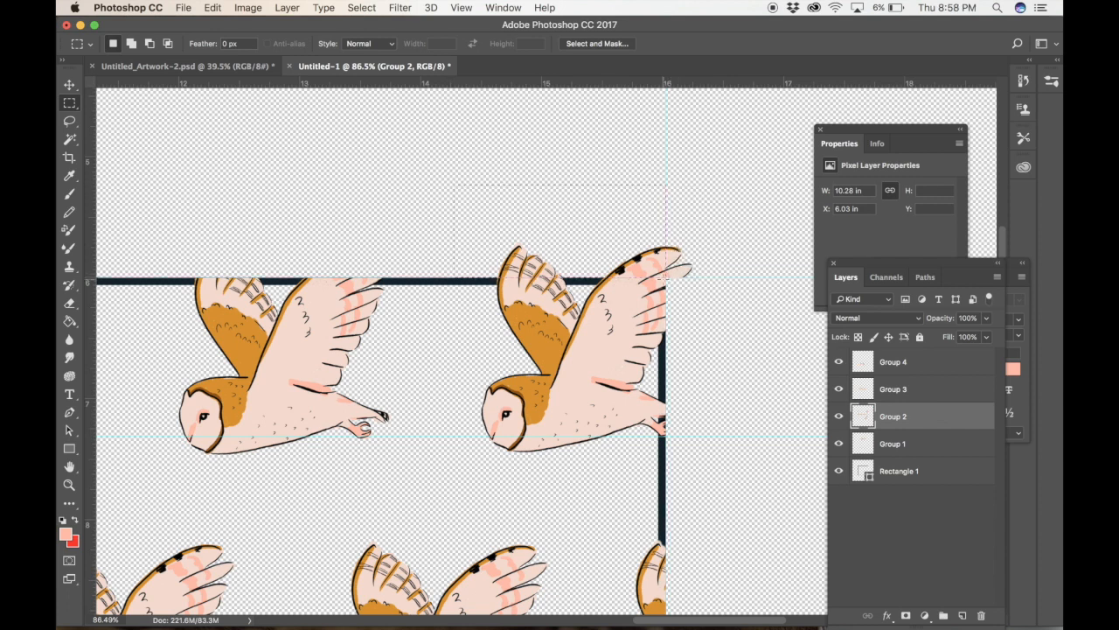
# Move the selected top part of the first row's last owl down to the square's bottom edge, in line with the row of wing tips
pyautogui.click(70, 85)
pyautogui.moveTo(536, 269); pyautogui.dragTo(549, 249)
pyautogui.scroll(-10, 542, 420)
pyautogui.scroll(5, 544, 423)
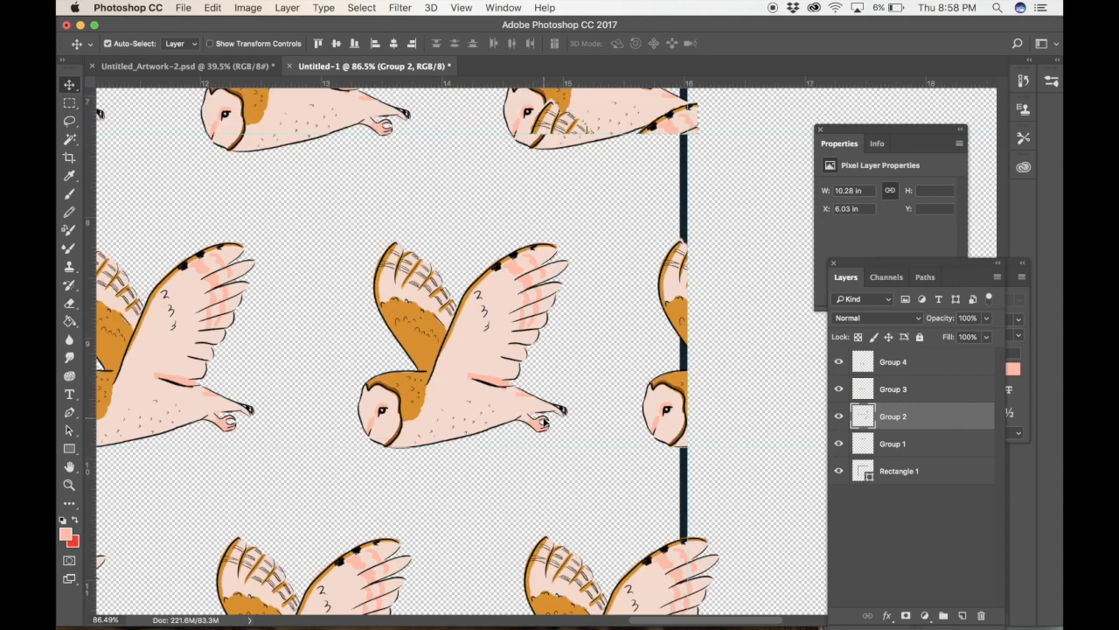
pyautogui.scroll(-3, 542, 423)
pyautogui.moveTo(561, 201); pyautogui.dragTo(582, 517)
pyautogui.scroll(-8, 658, 428)
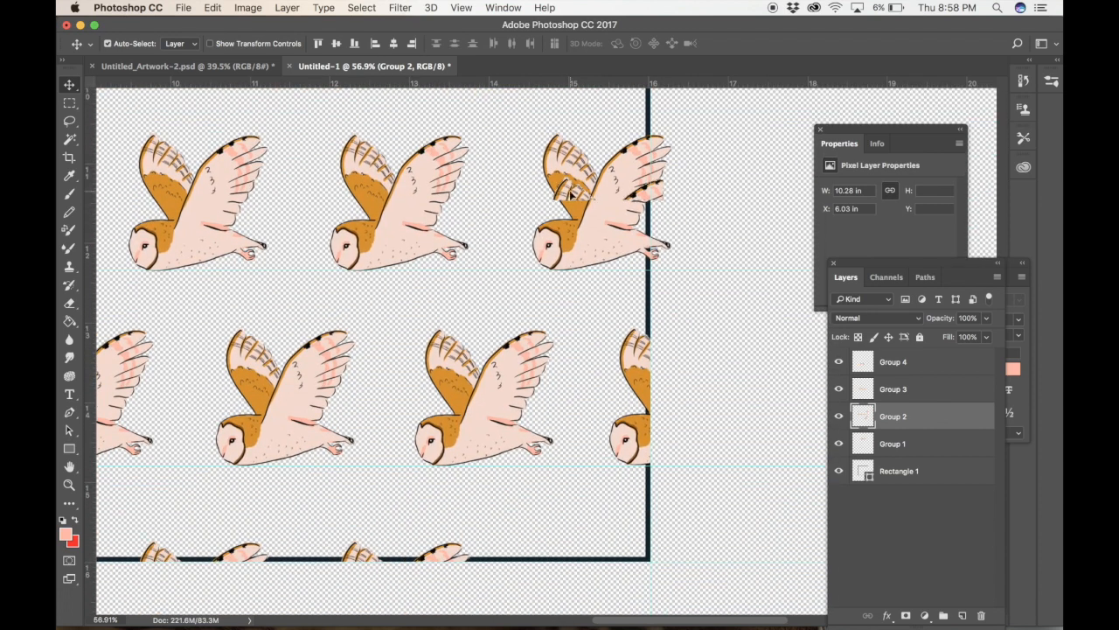
pyautogui.moveTo(569, 194); pyautogui.dragTo(560, 554)
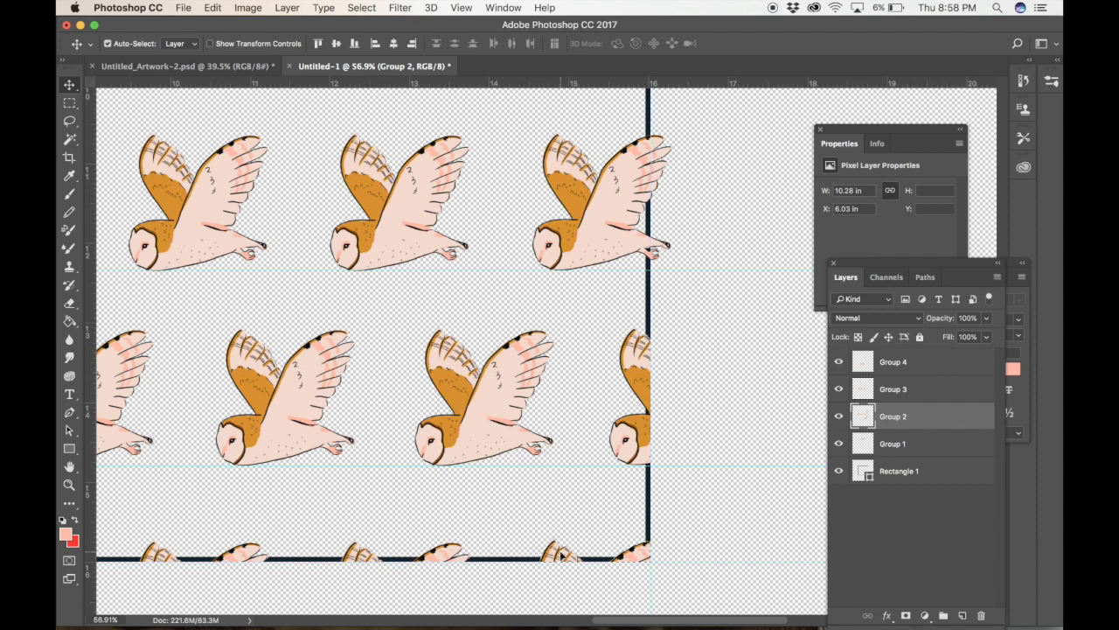
pyautogui.hscroll(-15, 560, 554)
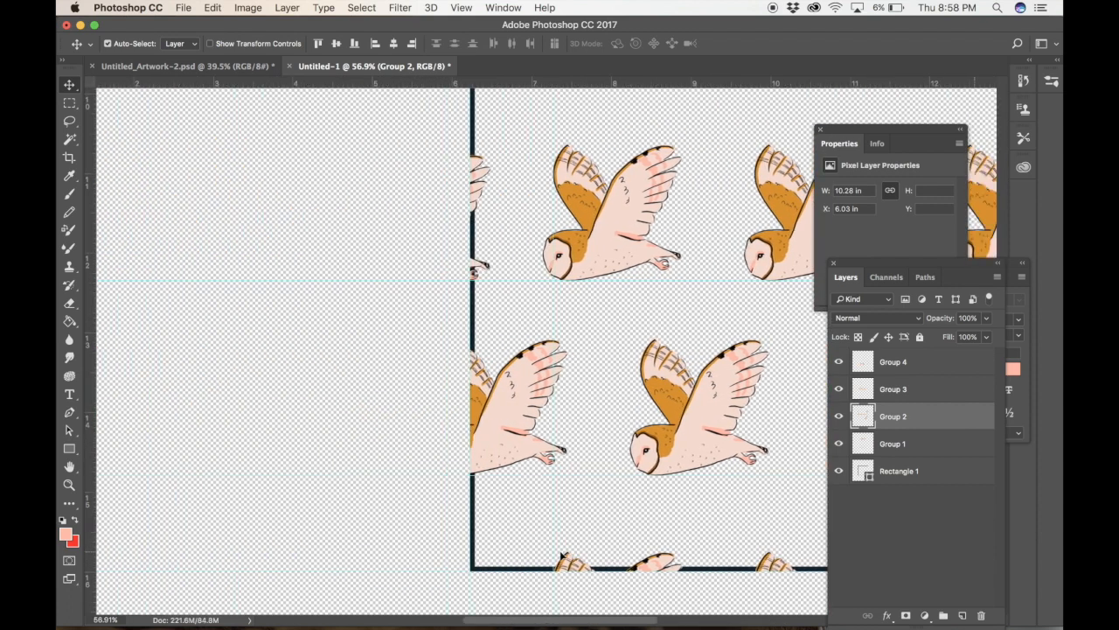
# Make a rectangular selection of the leftover wing piece outside the square's top-right corner, bounded by the two guides
pyautogui.scroll(-2, 554, 569)
pyautogui.scroll(8, 555, 569)
pyautogui.hscroll(5, 554, 569)
pyautogui.scroll(4, 555, 568)
pyautogui.hscroll(10, 554, 568)
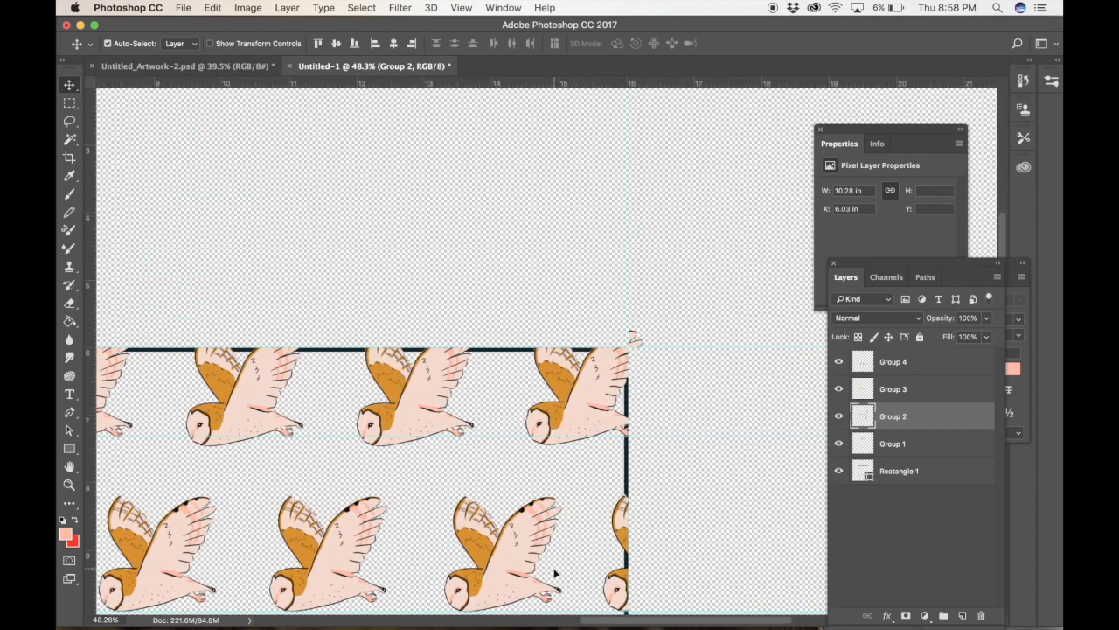
pyautogui.scroll(5, 554, 573)
pyautogui.hscroll(5, 227, 183)
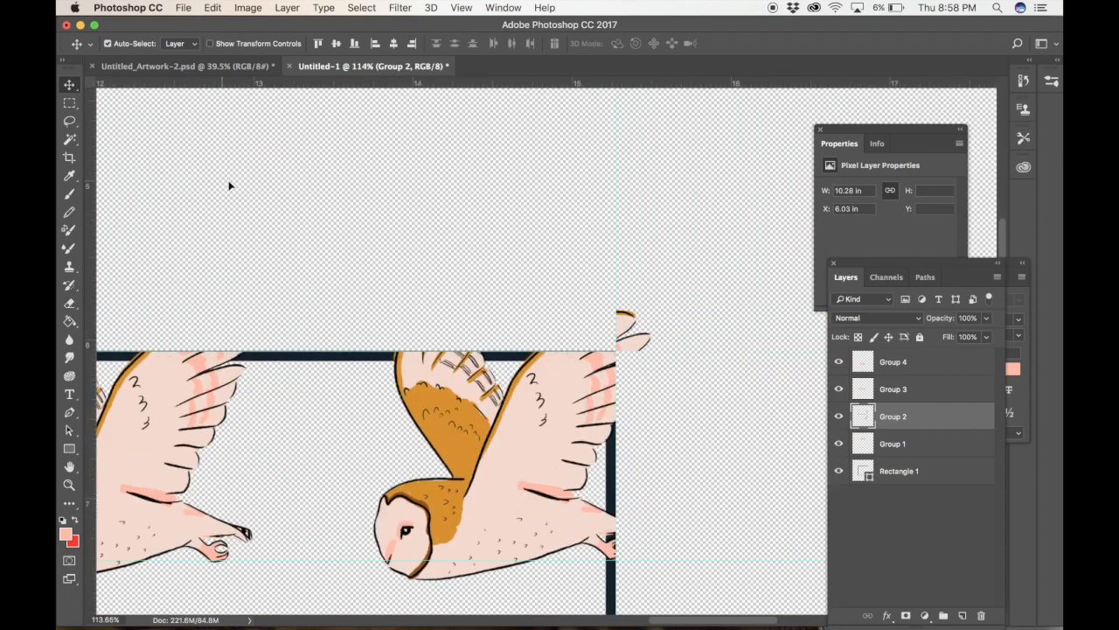
pyautogui.click(70, 104)
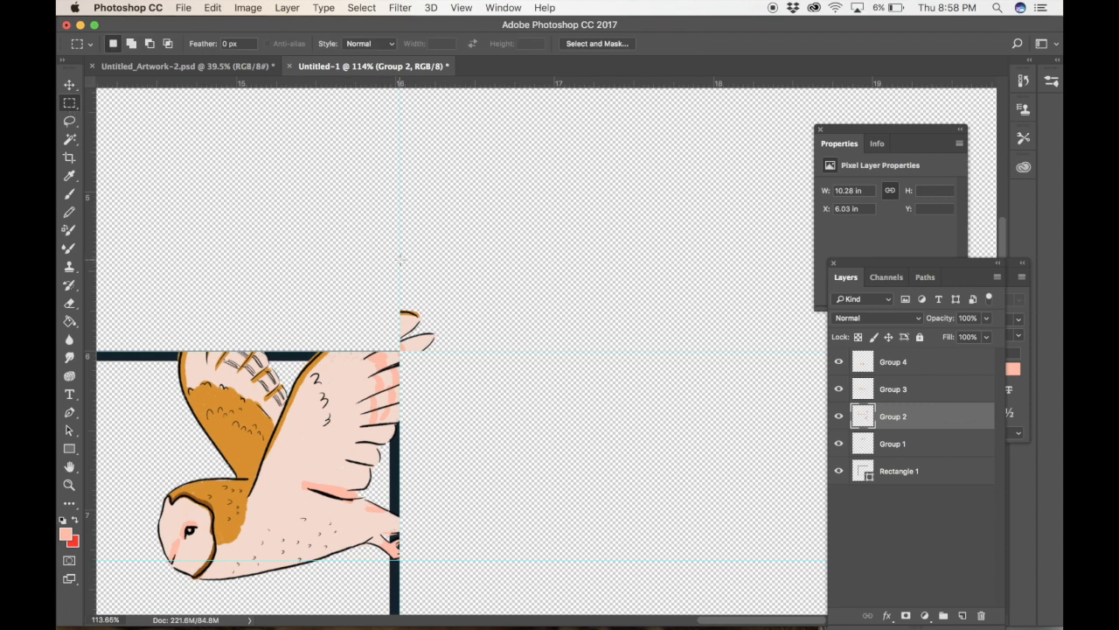
pyautogui.moveTo(400, 260); pyautogui.dragTo(456, 350)
# Move the selected corner wing piece to the square's bottom-left corner, flush with the left and bottom edges
pyautogui.click(70, 85)
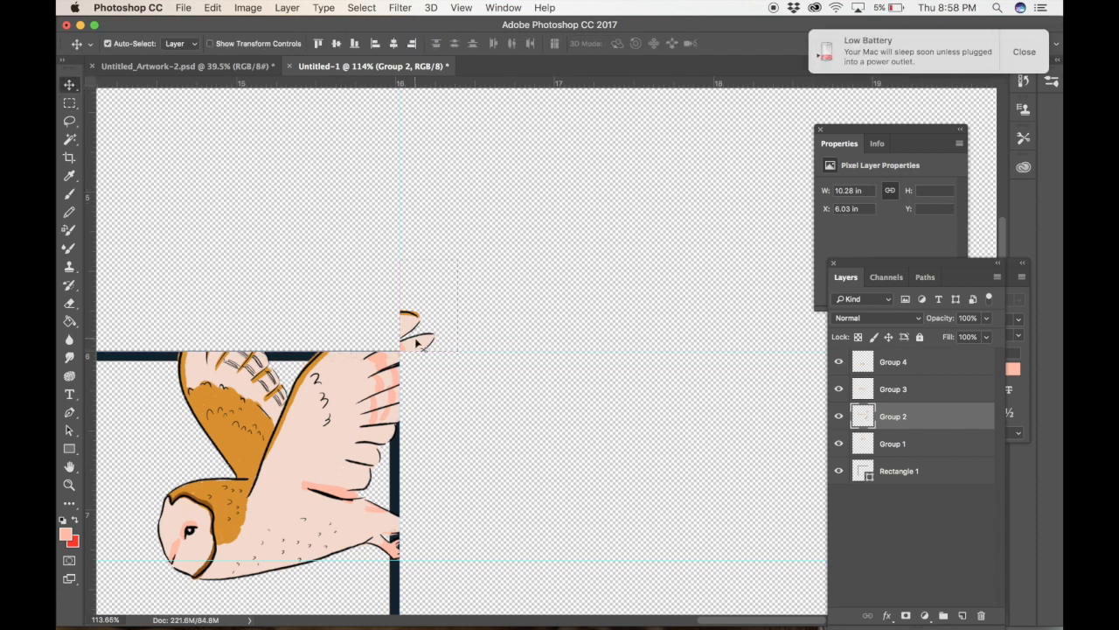
pyautogui.moveTo(412, 344); pyautogui.dragTo(256, 449)
pyautogui.scroll(-5, 257, 450)
pyautogui.hscroll(-3, 258, 451)
pyautogui.scroll(-3, 257, 451)
pyautogui.hscroll(-3, 257, 450)
pyautogui.scroll(-6, 391, 416)
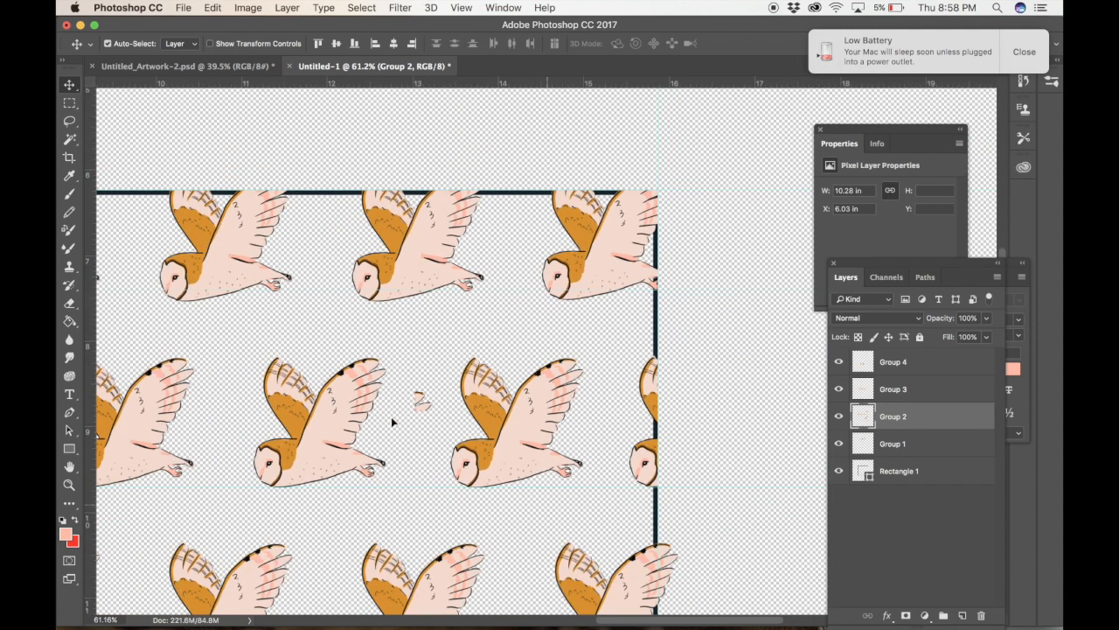
pyautogui.scroll(-1, 262, 564)
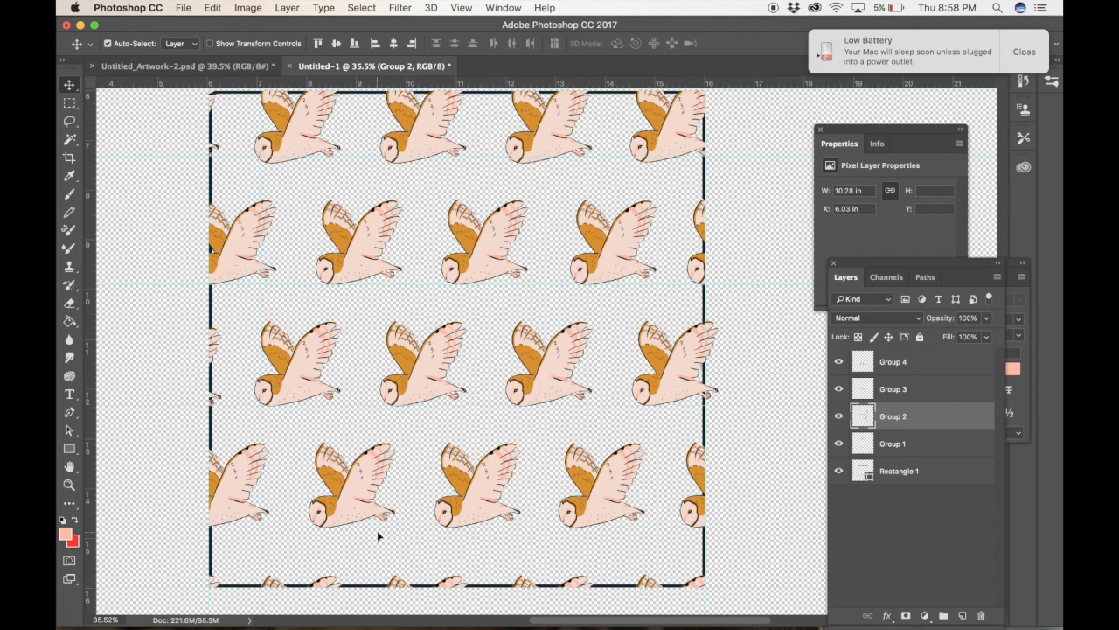
# Hide the Rectangle 1 layer and save the document as owlrepeat.psd in Photoshop format with Maximize Compatibility
pyautogui.click(837, 471)
pyautogui.scroll(-4, 761, 492)
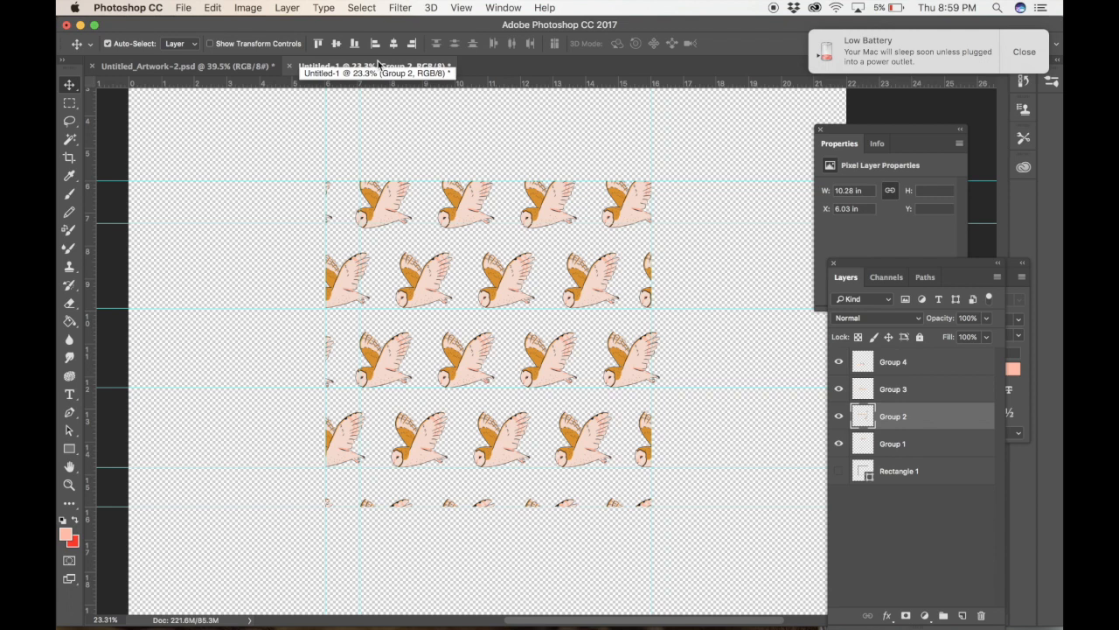
pyautogui.click(184, 7)
pyautogui.click(211, 152)
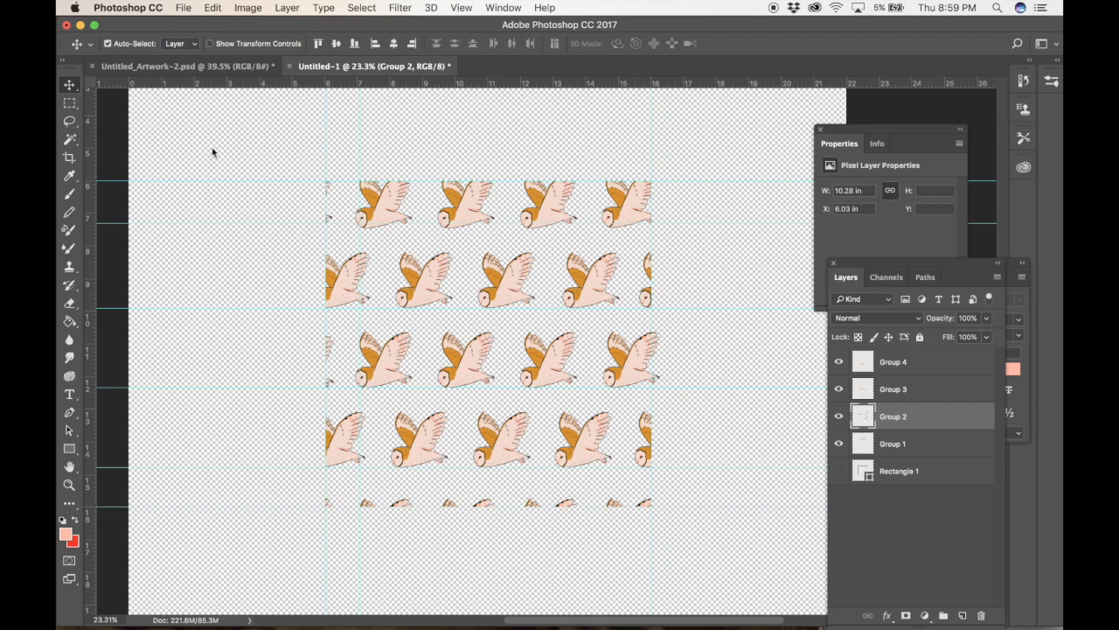
pyautogui.write('owlrepeat.psd')
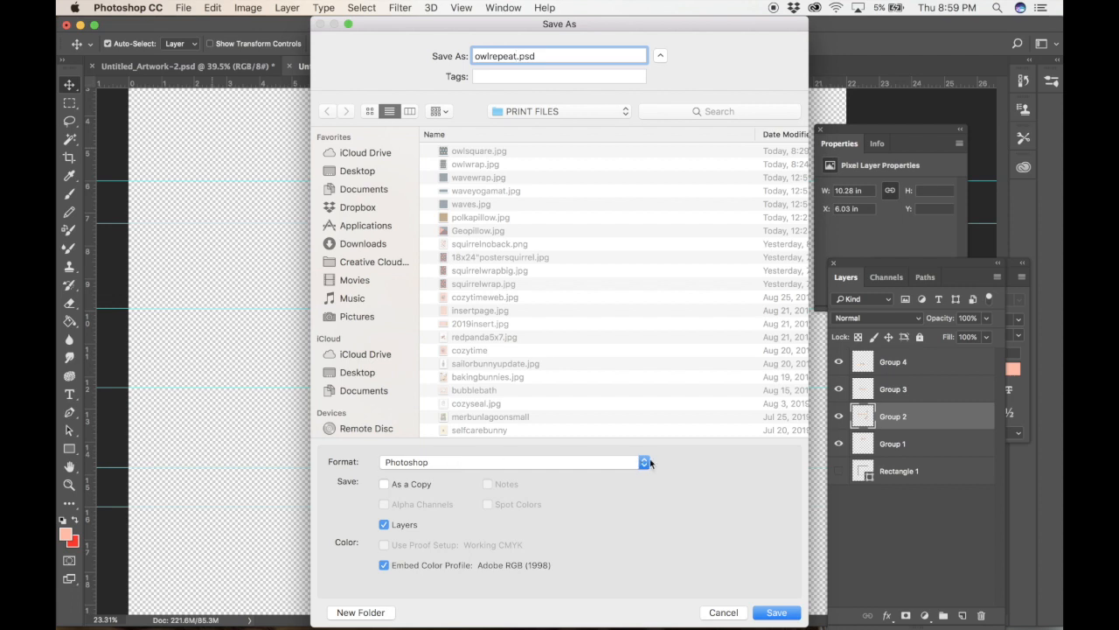
pyautogui.press('Return')
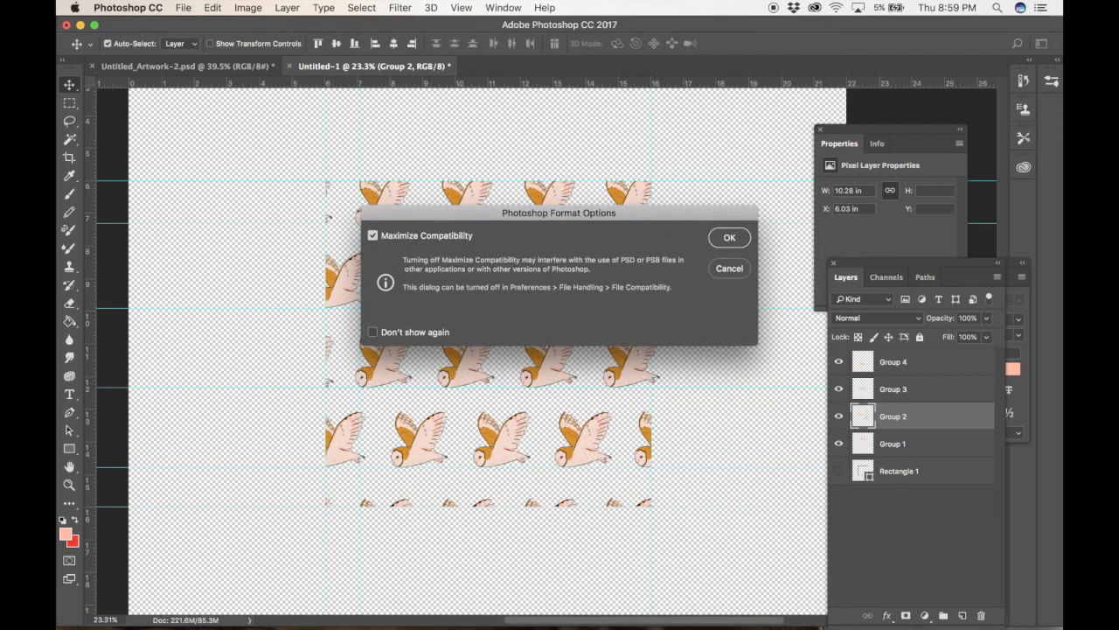
pyautogui.press('Return')
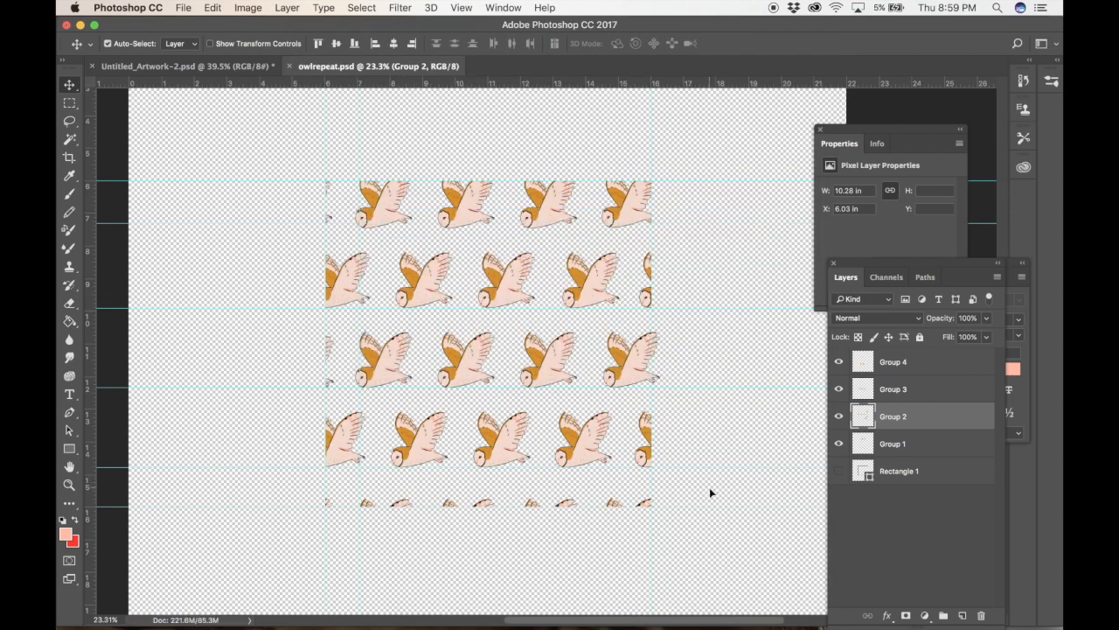
# Start a canvas crop and bring its bottom edge up to the guide along the bottom of the owl tile
pyautogui.scroll(-5, 712, 505)
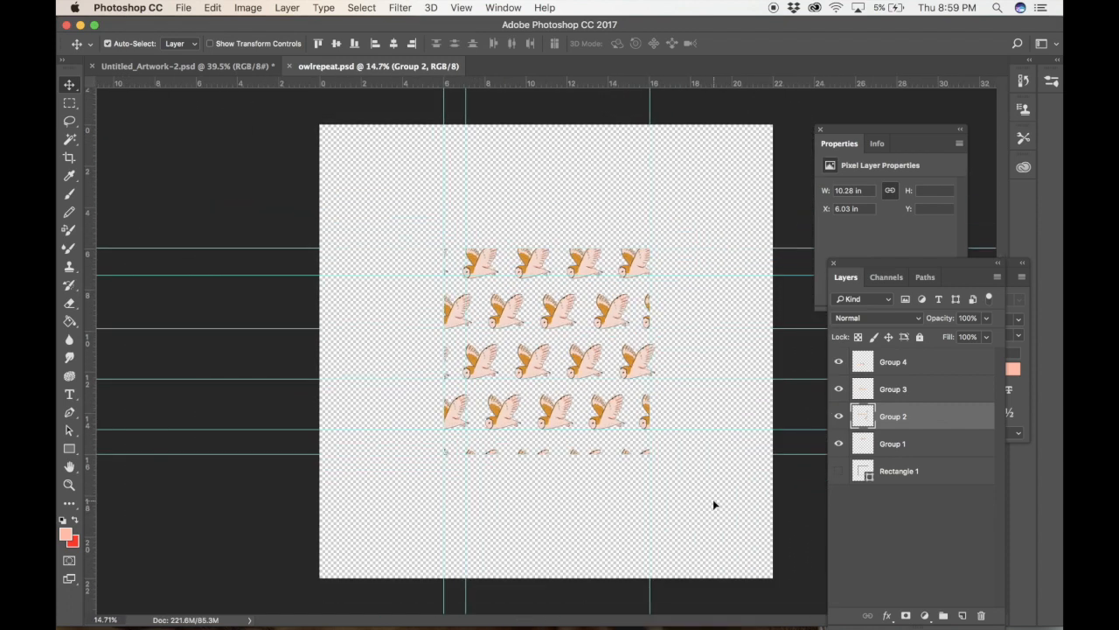
pyautogui.click(70, 104)
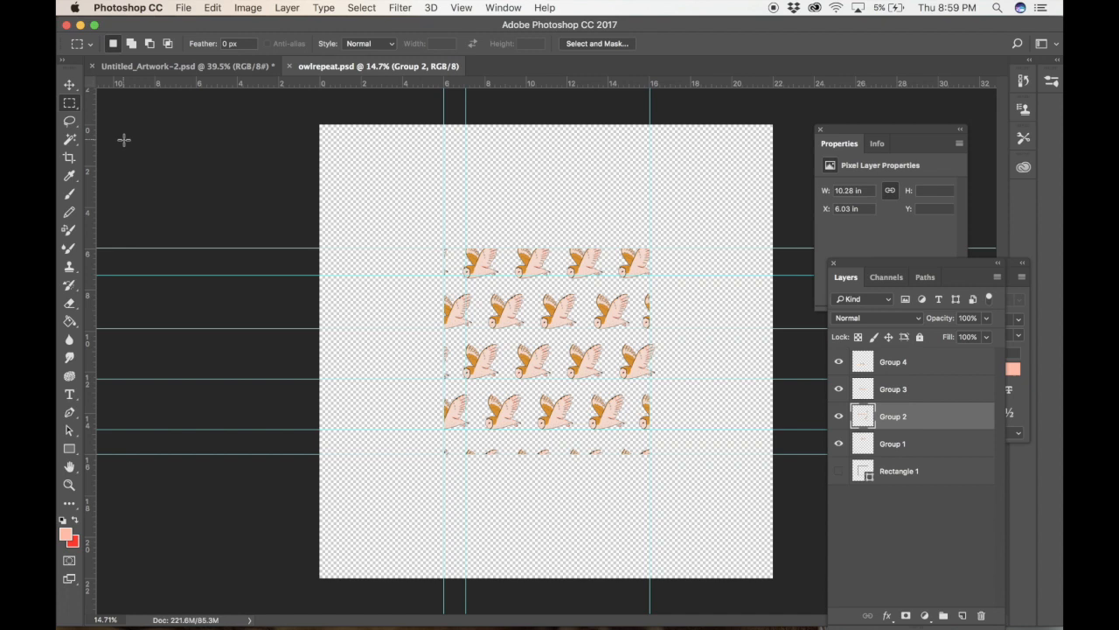
pyautogui.click(70, 158)
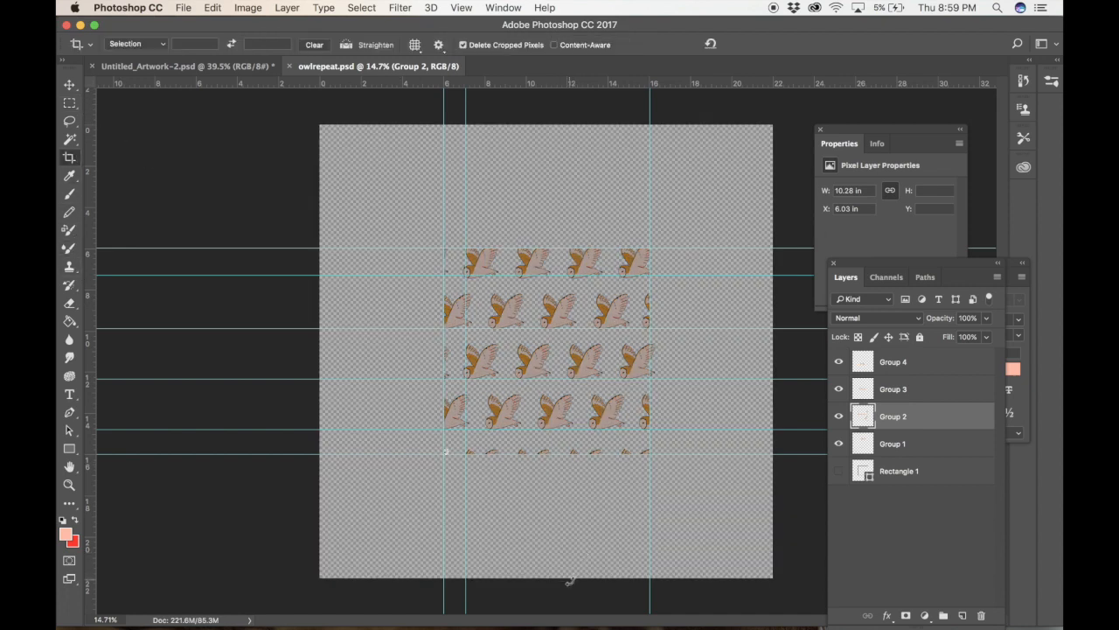
pyautogui.click(70, 103)
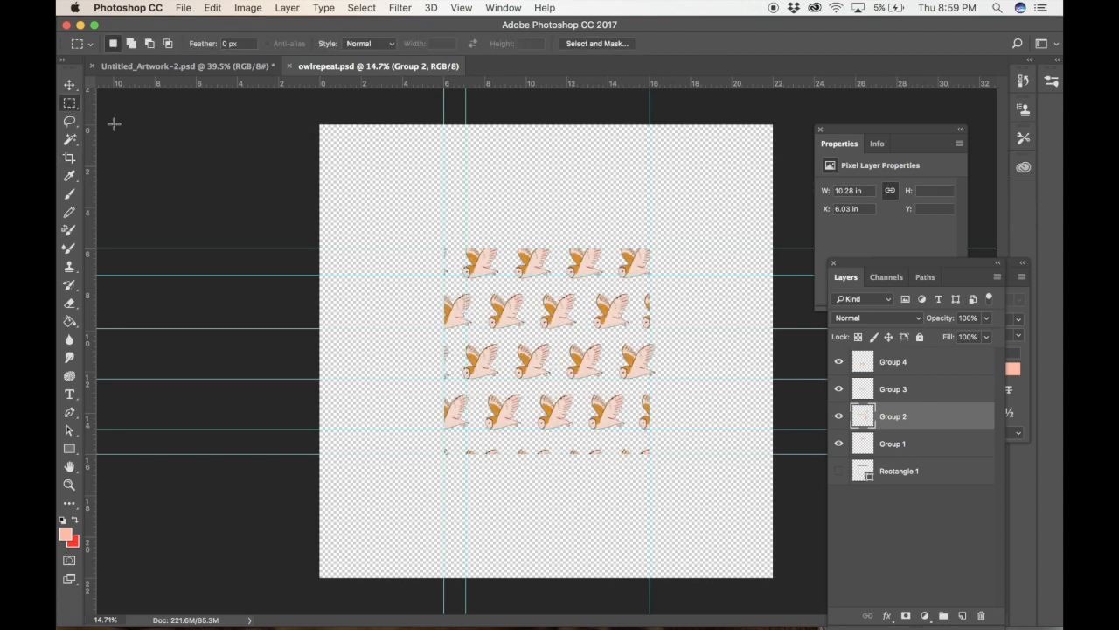
pyautogui.click(70, 157)
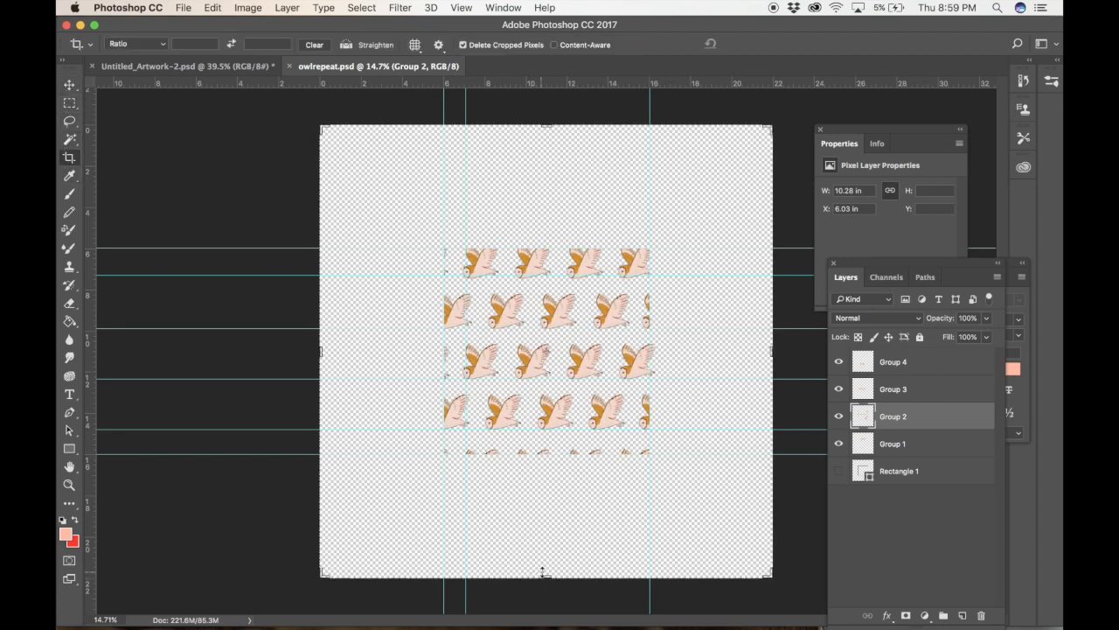
pyautogui.moveTo(544, 576); pyautogui.dragTo(539, 542)
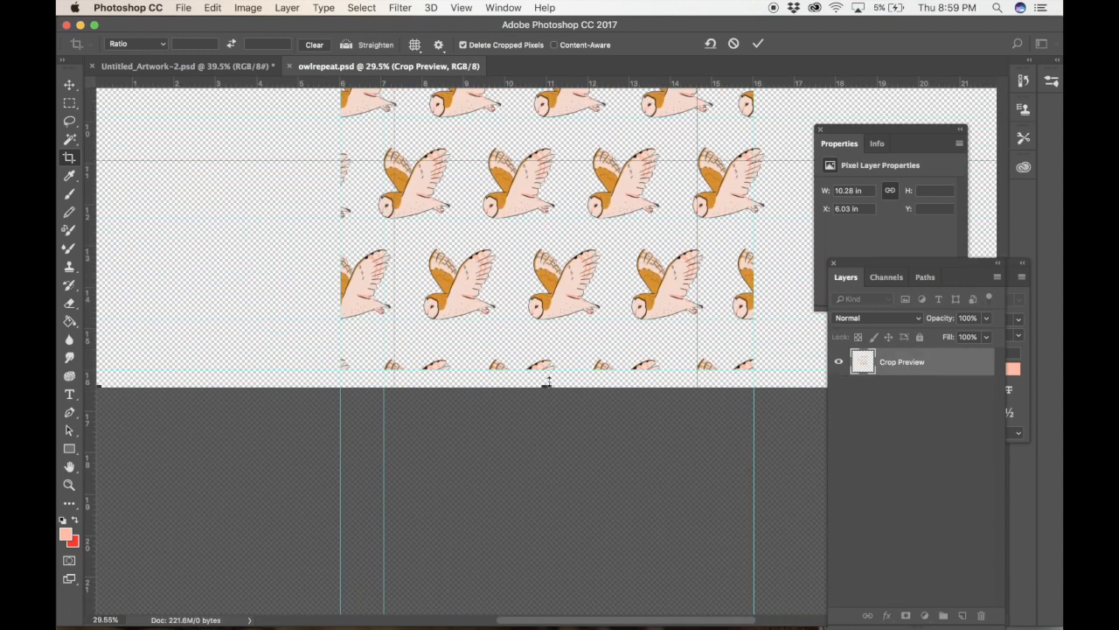
pyautogui.moveTo(547, 381); pyautogui.dragTo(547, 378)
pyautogui.scroll(5, 529, 428)
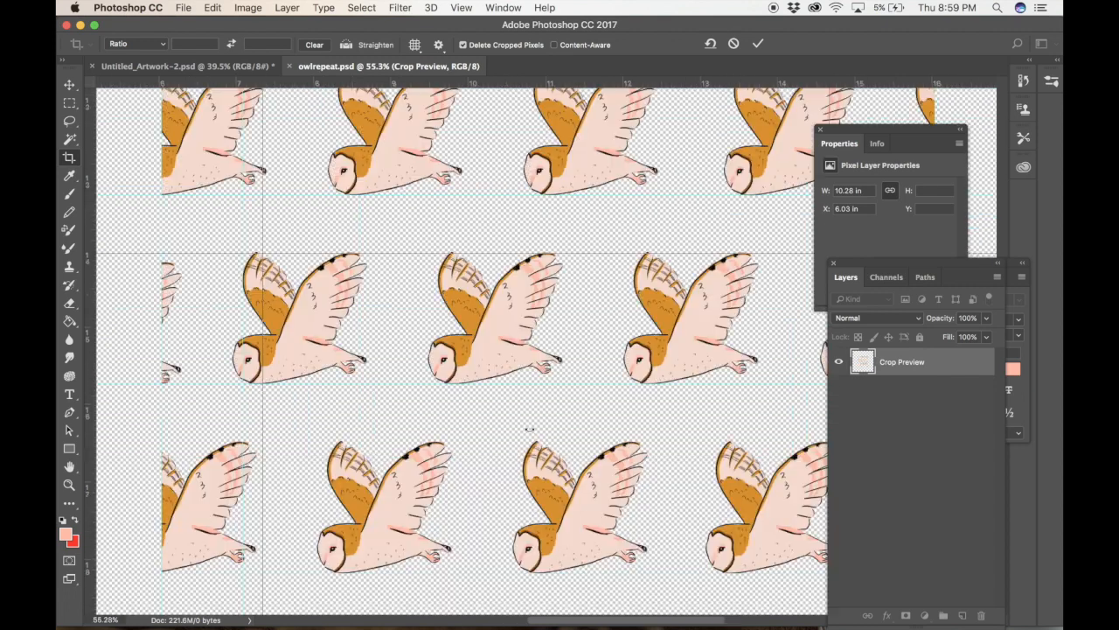
pyautogui.scroll(-3, 529, 432)
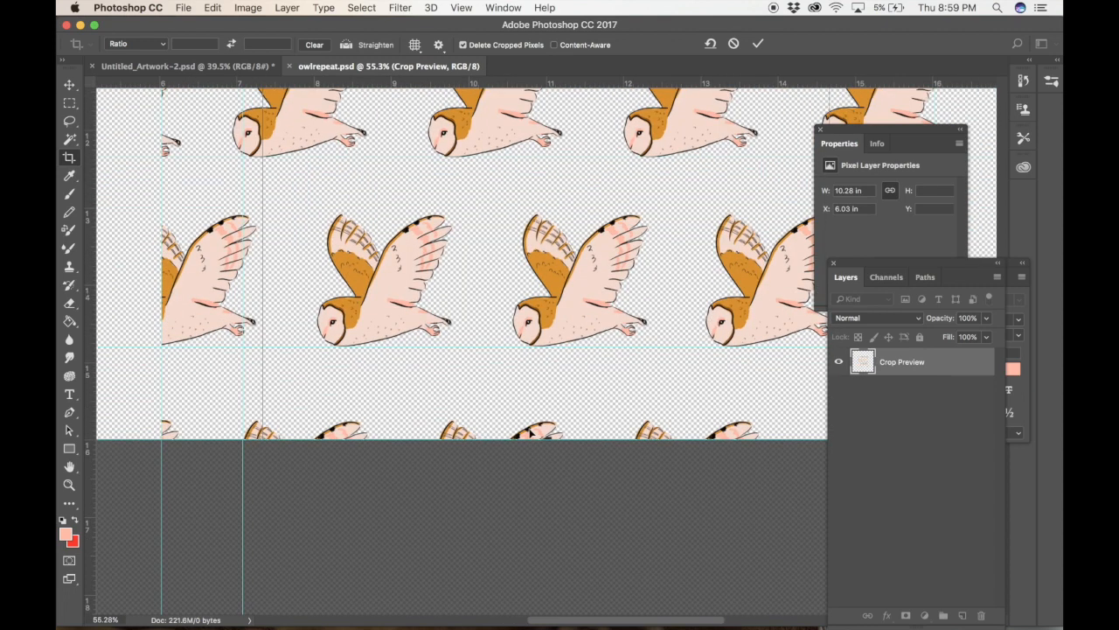
# Bring the crop's left, right and top edges in to the tile's guides and apply the crop
pyautogui.scroll(-5, 530, 433)
pyautogui.scroll(-3, 530, 430)
pyautogui.moveTo(150, 159); pyautogui.dragTo(323, 158)
pyautogui.moveTo(773, 157); pyautogui.dragTo(605, 157)
pyautogui.scroll(8, 605, 158)
pyautogui.moveTo(454, 179); pyautogui.dragTo(460, 267)
pyautogui.scroll(-5, 464, 183)
pyautogui.scroll(5, 455, 199)
pyautogui.press('Return')
pyautogui.scroll(-6, 464, 267)
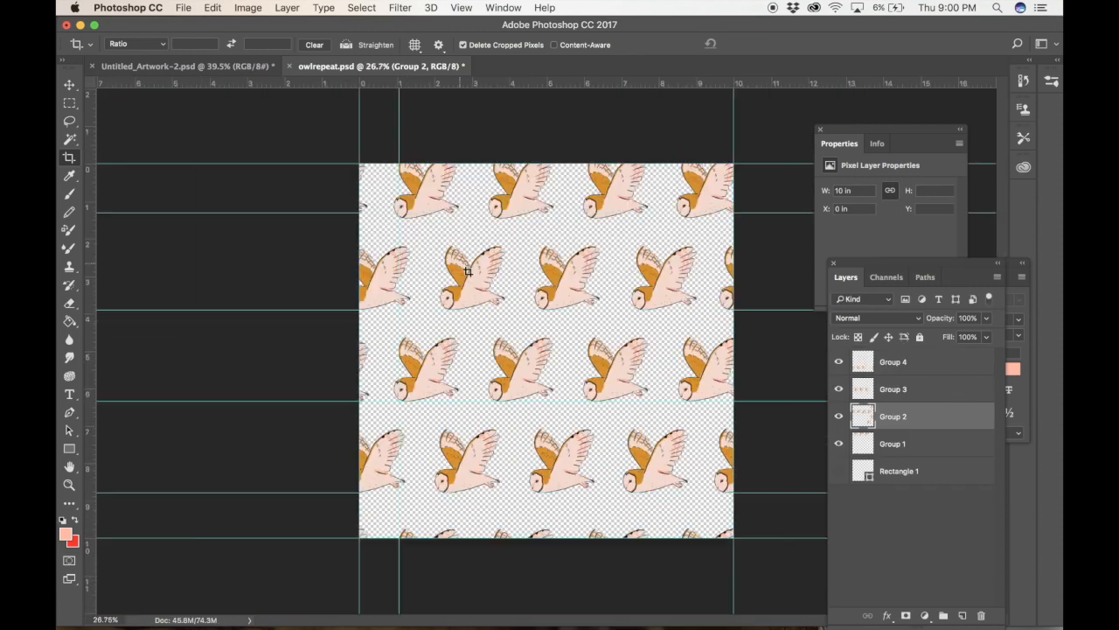
# Create a new 22 × 22 inch document at 400 pixels/inch in RGB Color with a transparent background
pyautogui.click(185, 8)
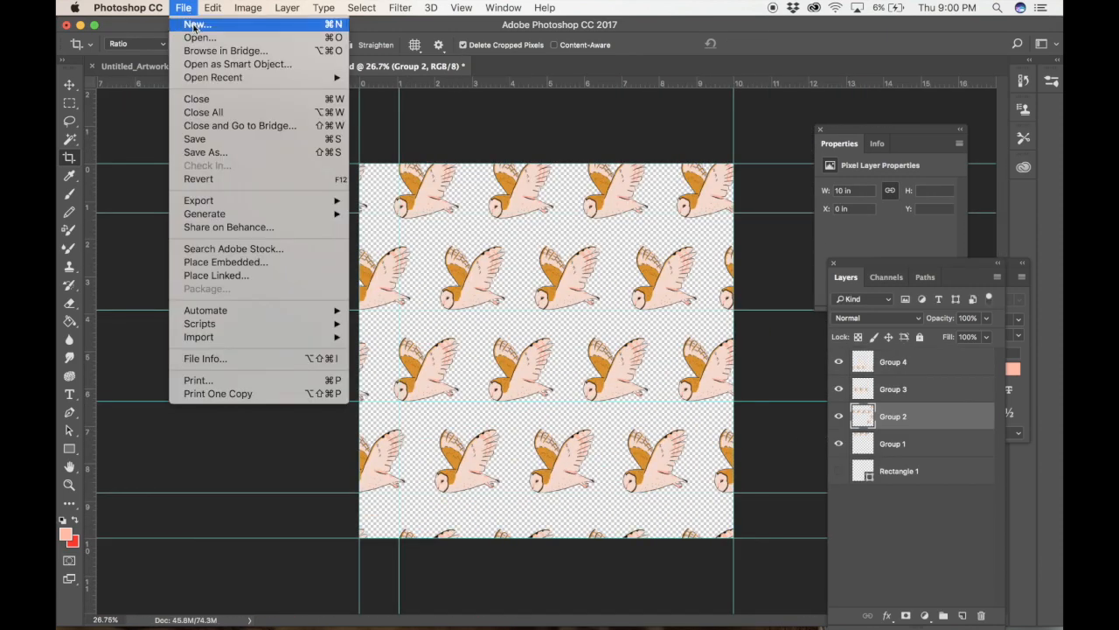
pyautogui.click(194, 33)
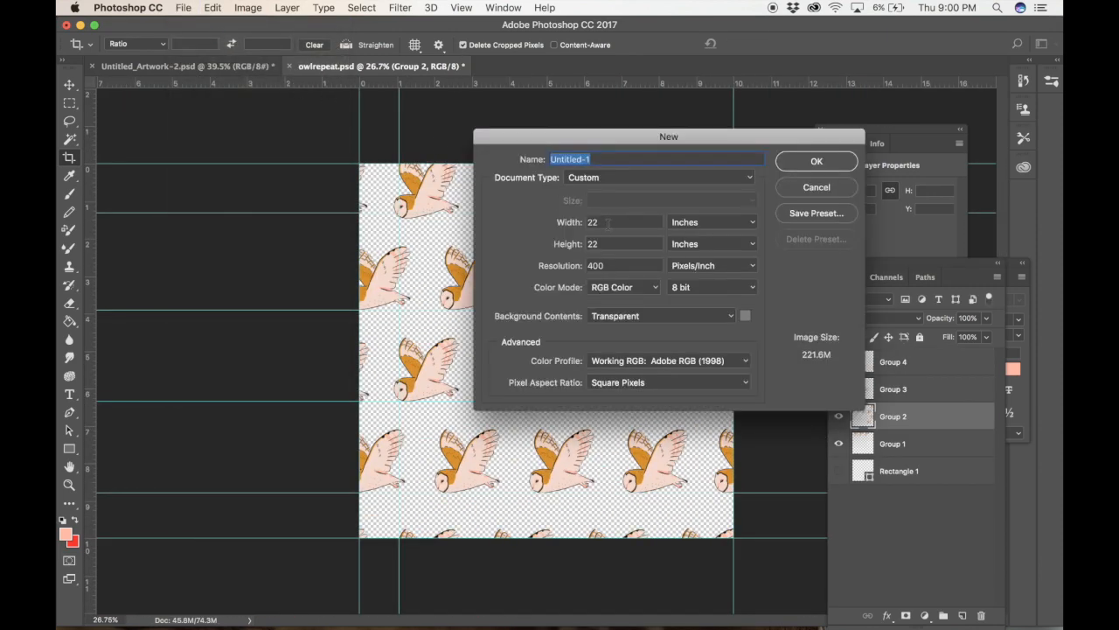
pyautogui.click(817, 162)
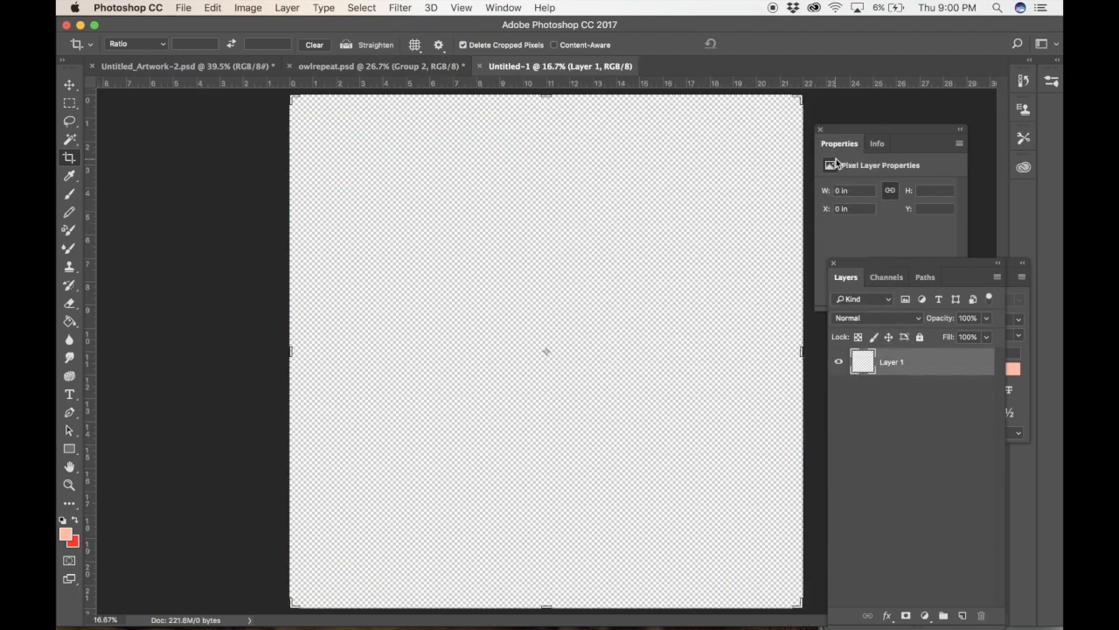
pyautogui.click(69, 85)
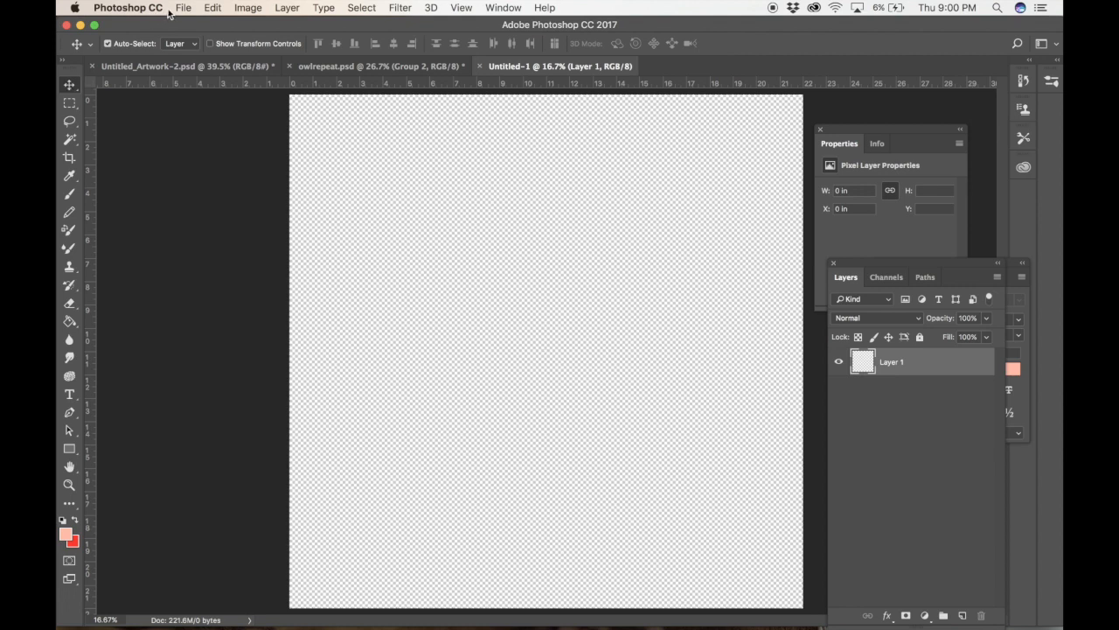
# Save the cropped owl tile document under the new name owlrepeat2.psd in Photoshop format
pyautogui.click(367, 65)
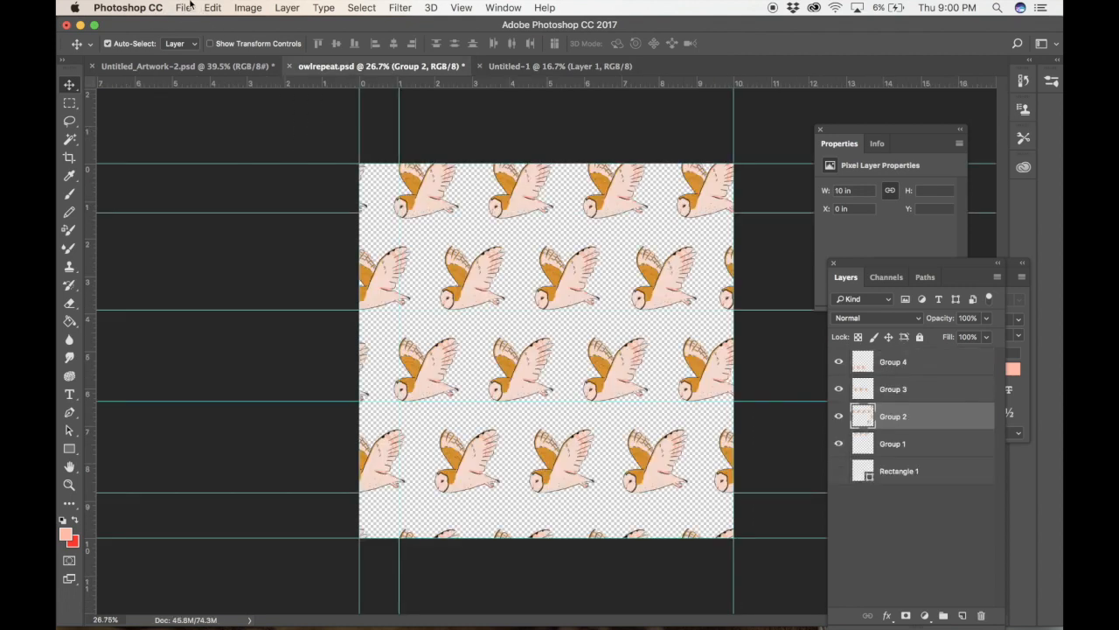
pyautogui.click(183, 7)
pyautogui.click(207, 154)
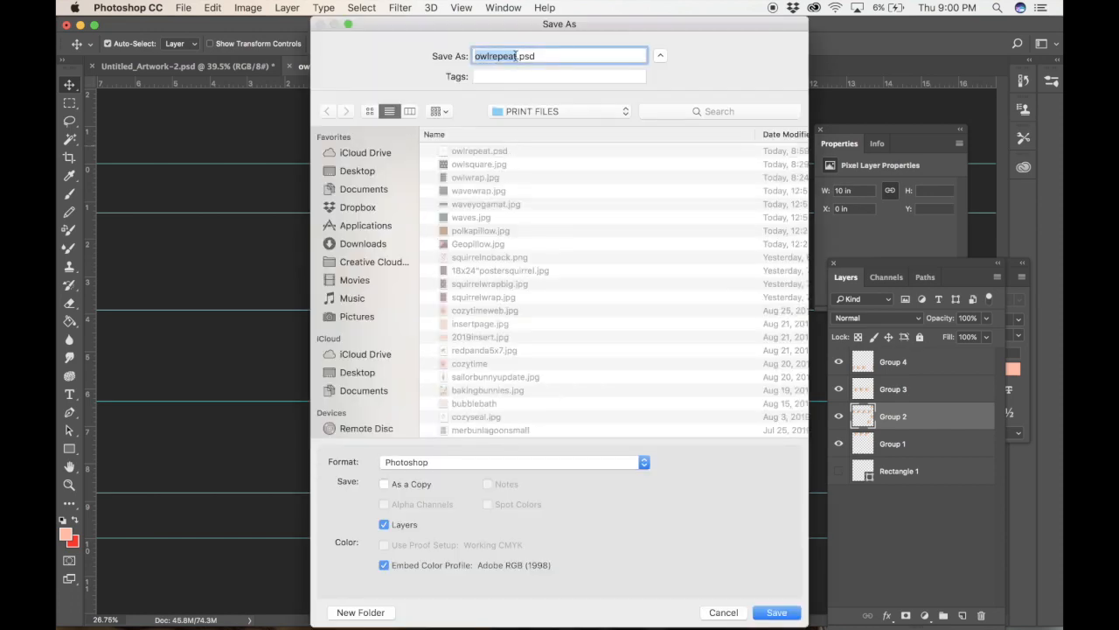
pyautogui.click(516, 56)
pyautogui.press('Return')
pyautogui.press('Return')
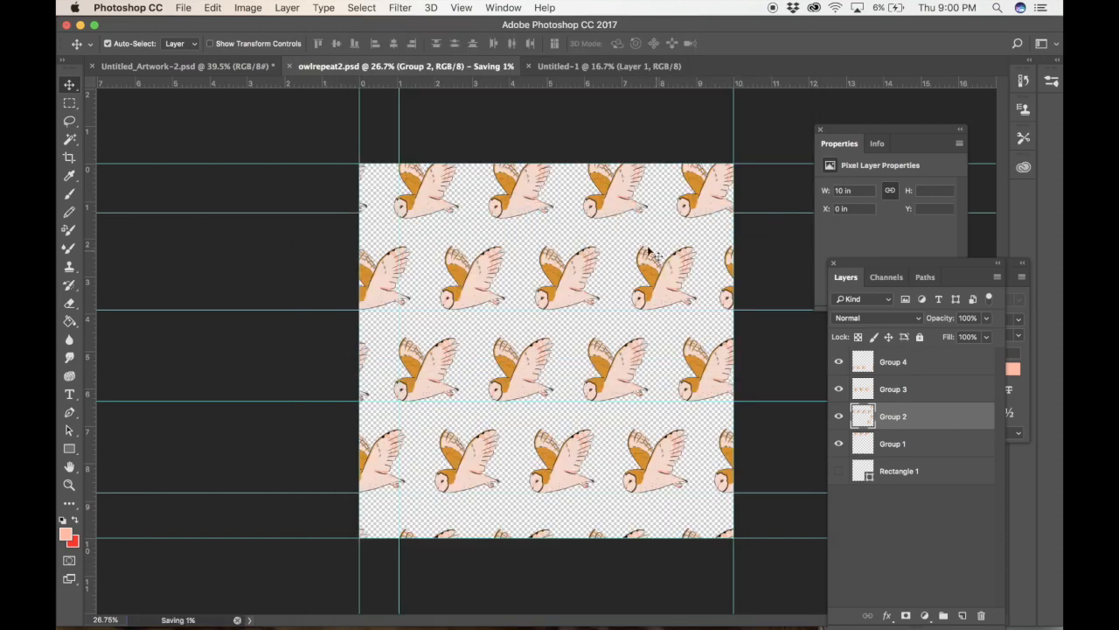
# Save a PNG copy of the owl tile as owlrepeat2.png in PRINT FILES, with smallest compression and no interlacing
pyautogui.click(180, 7)
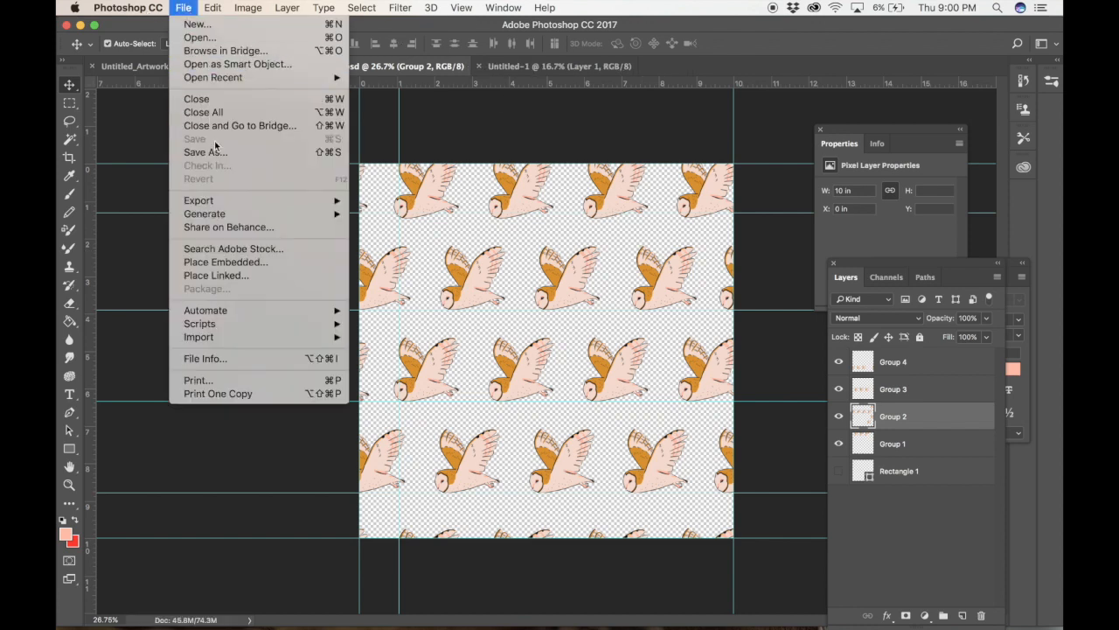
pyautogui.click(459, 253)
pyautogui.press('super+shift+s')
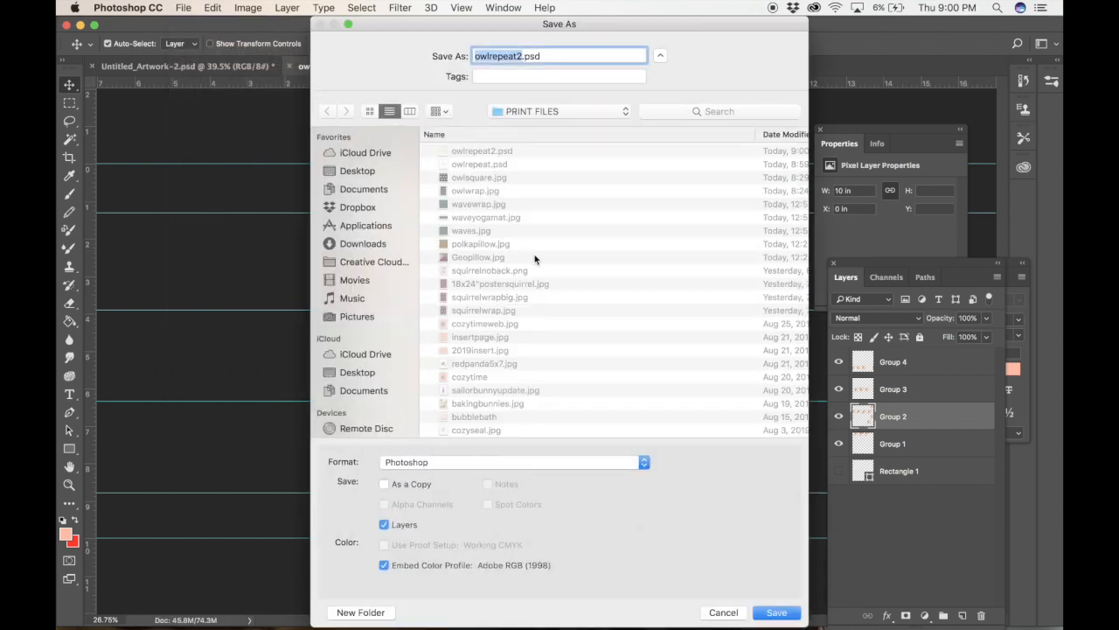
pyautogui.click(516, 464)
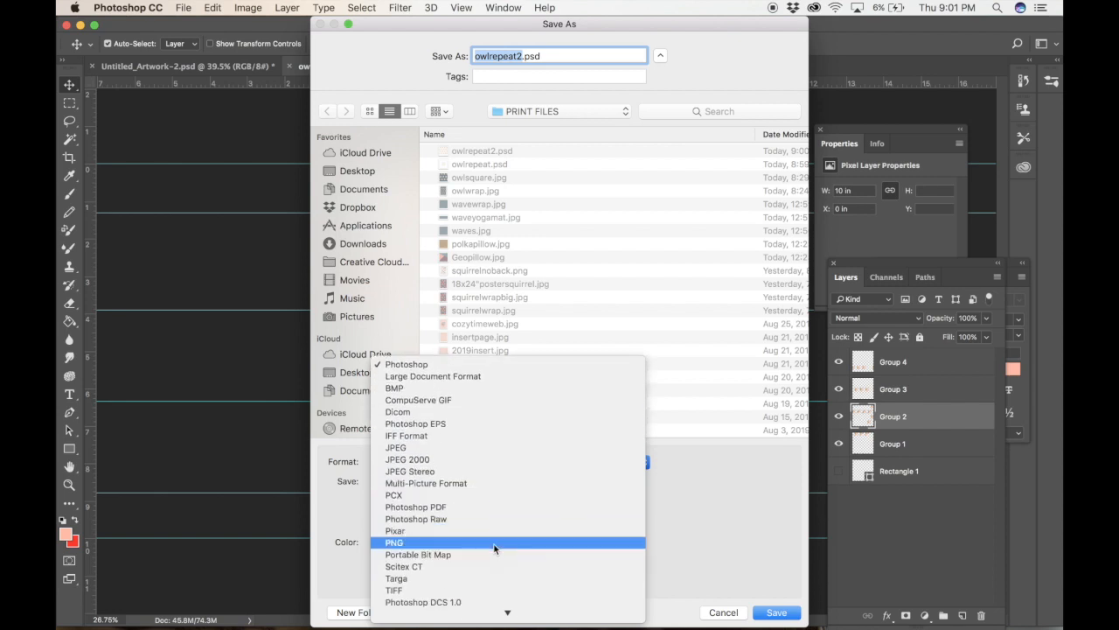
pyautogui.scroll(-1, 494, 549)
pyautogui.click(493, 543)
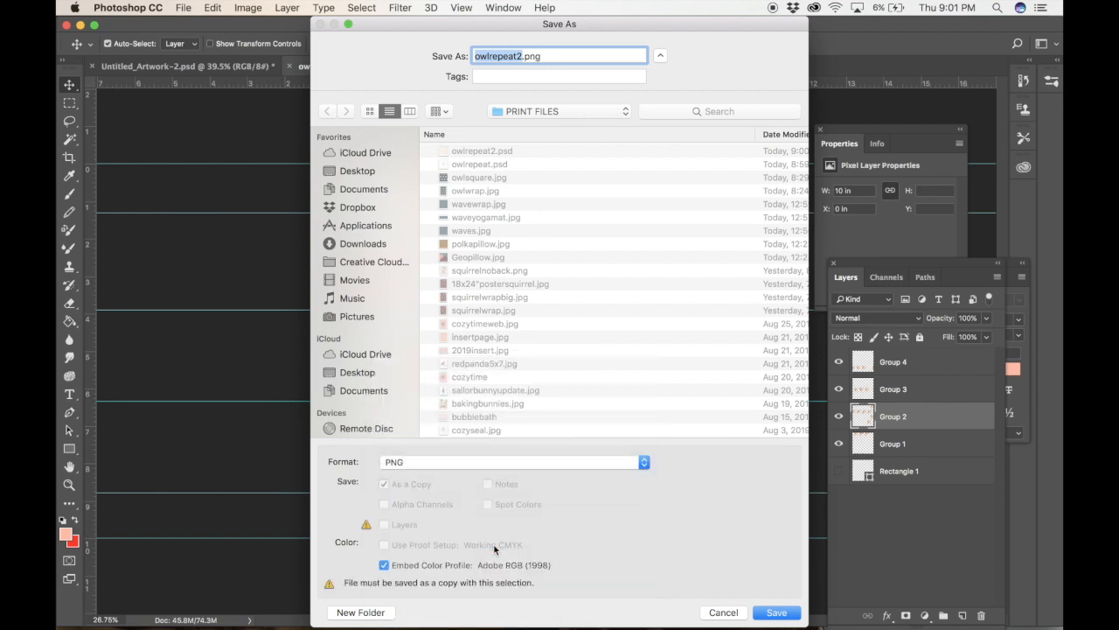
pyautogui.press('Return')
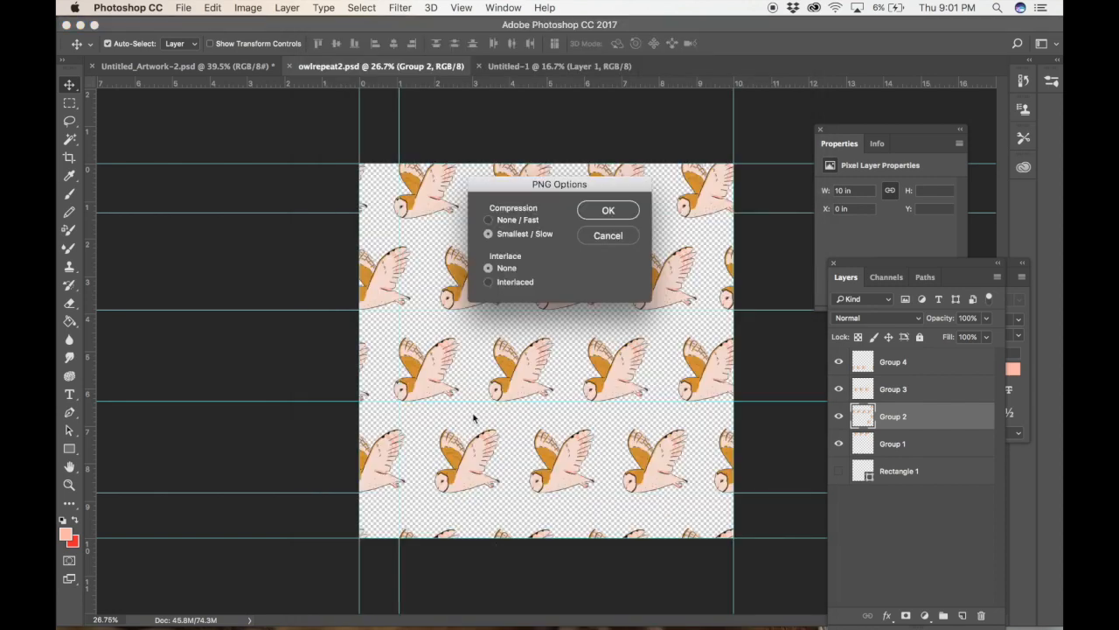
pyautogui.click(608, 209)
# Place owlrepeat2.psd as an embedded object in the blank Untitled-1 document, snapped to the canvas's upper-left corner
pyautogui.click(578, 65)
pyautogui.scroll(-3, 544, 230)
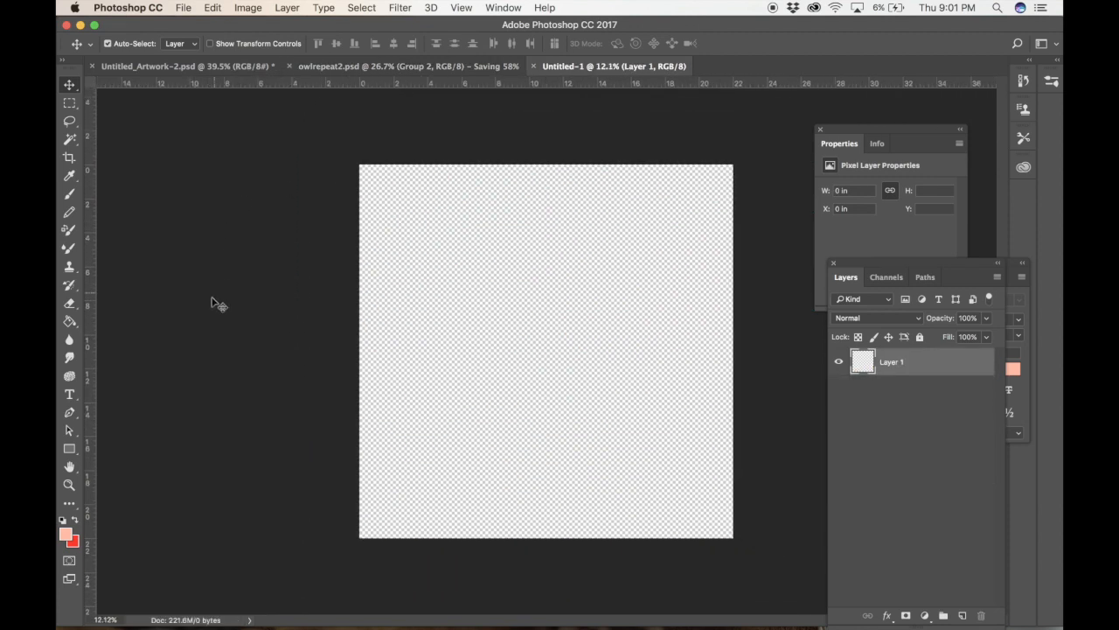
pyautogui.click(180, 8)
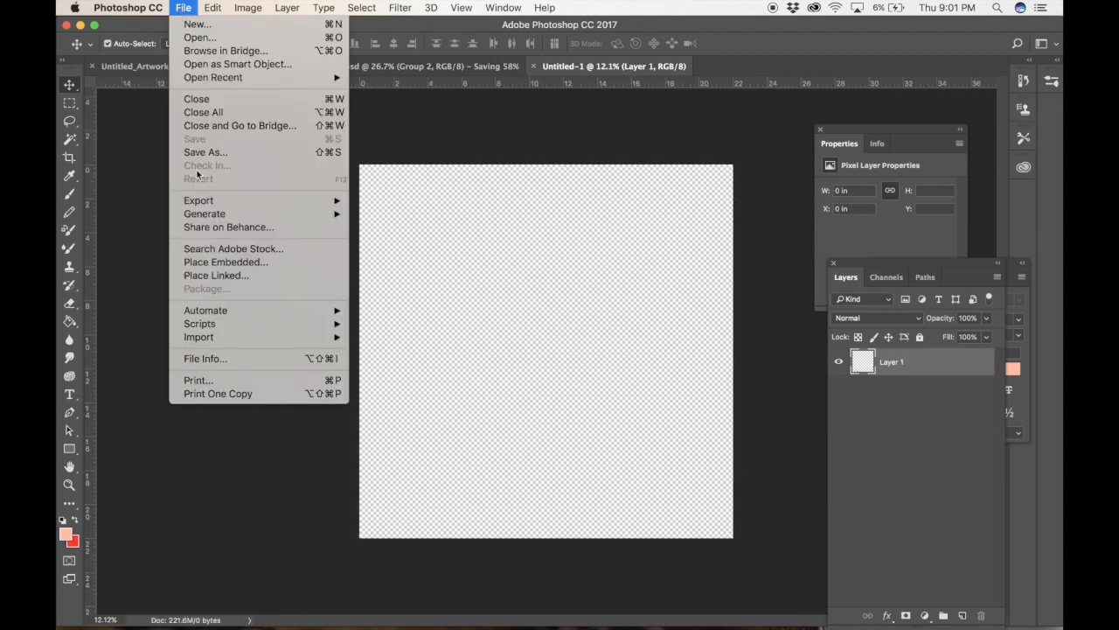
pyautogui.click(215, 261)
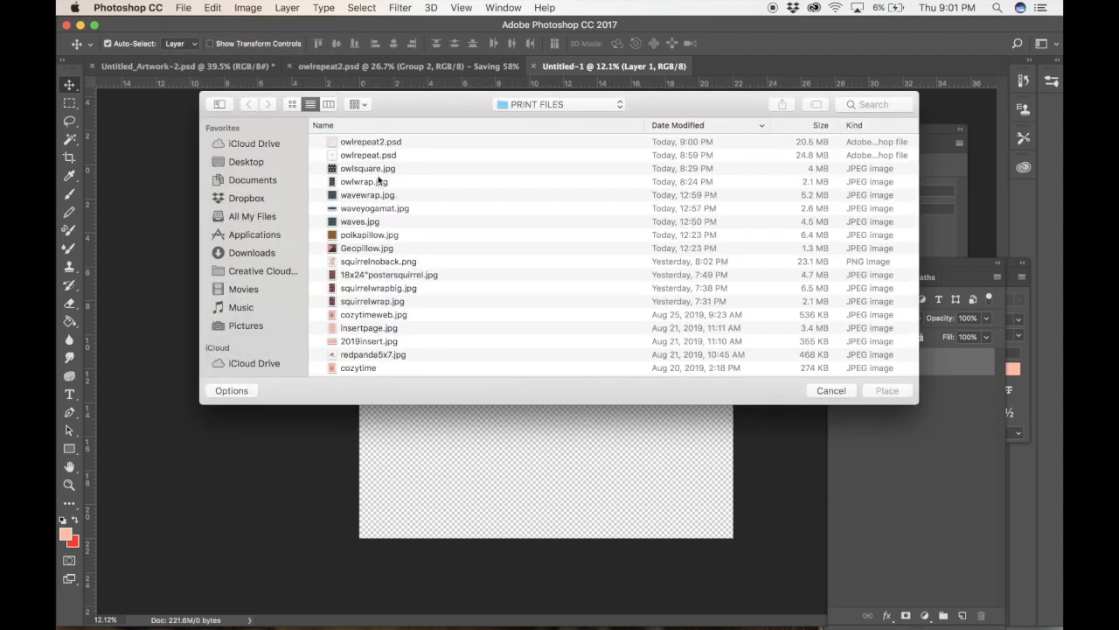
pyautogui.click(354, 143)
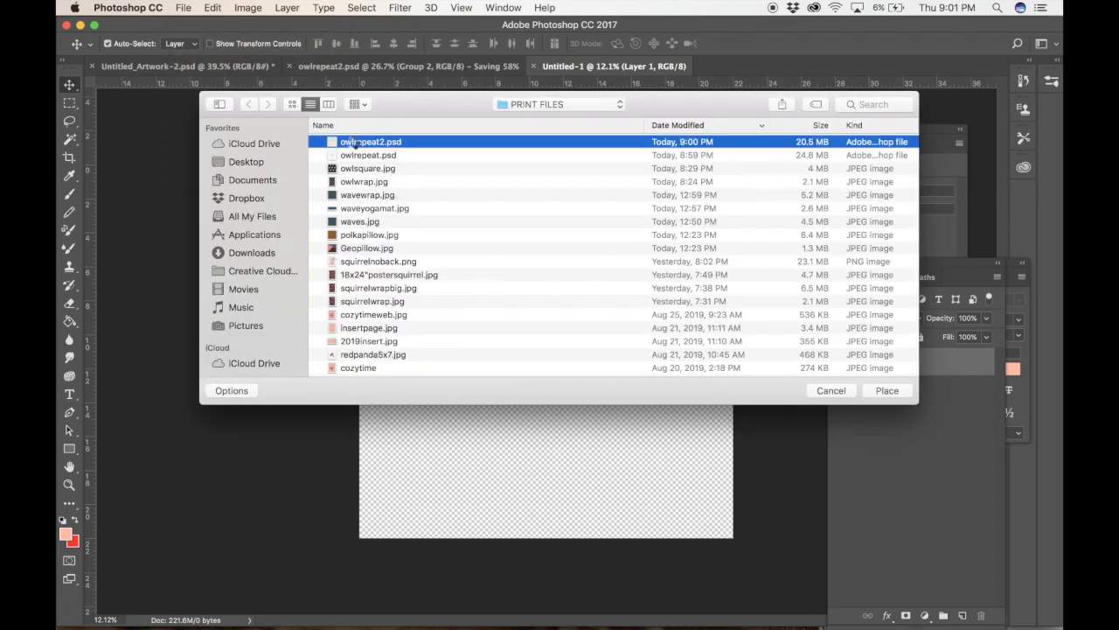
pyautogui.doubleClick(354, 142)
pyautogui.moveTo(513, 329); pyautogui.dragTo(410, 230)
pyautogui.press('Return')
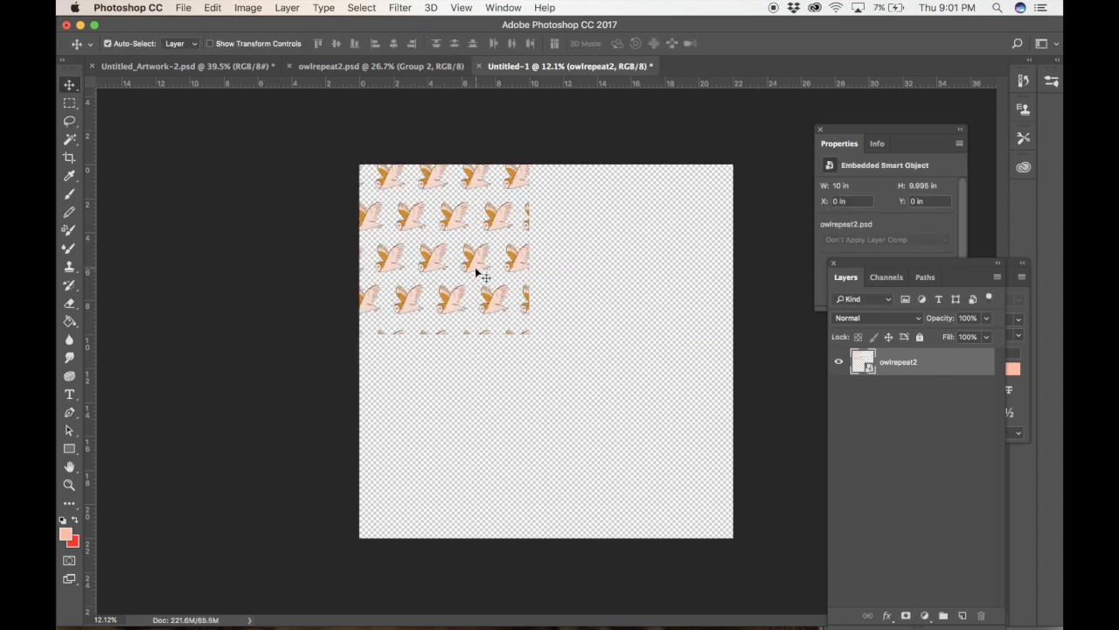
# Duplicate the placed owl tile and set the copy directly beside the original at X 10 in, Y 0 in
pyautogui.scroll(5, 479, 273)
pyautogui.scroll(-1, 450, 267)
pyautogui.scroll(-1, 414, 245)
pyautogui.moveTo(468, 273); pyautogui.dragTo(751, 267)
# Examine the seam between the two adjoining owl tiles for breaks or misaligned owls
pyautogui.scroll(10, 751, 270)
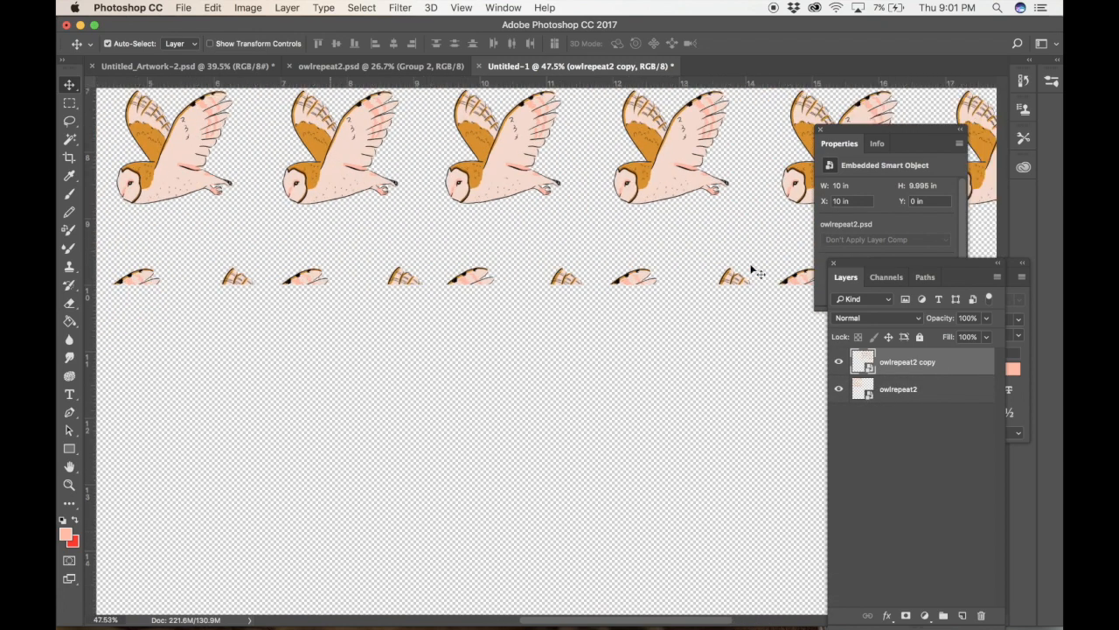
pyautogui.scroll(5, 751, 269)
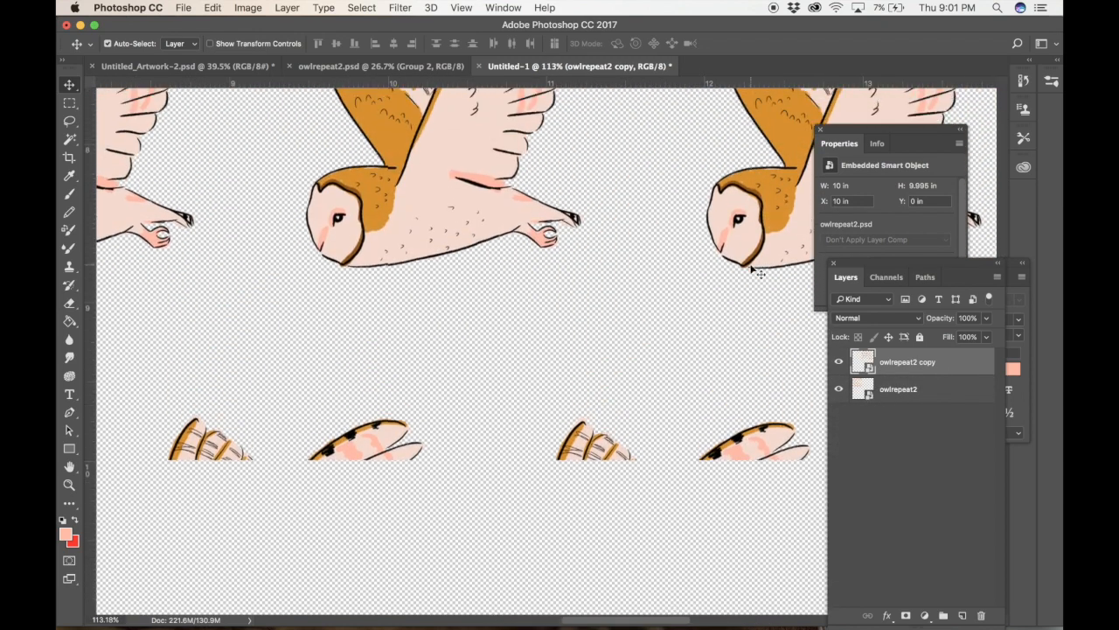
pyautogui.scroll(10, 751, 269)
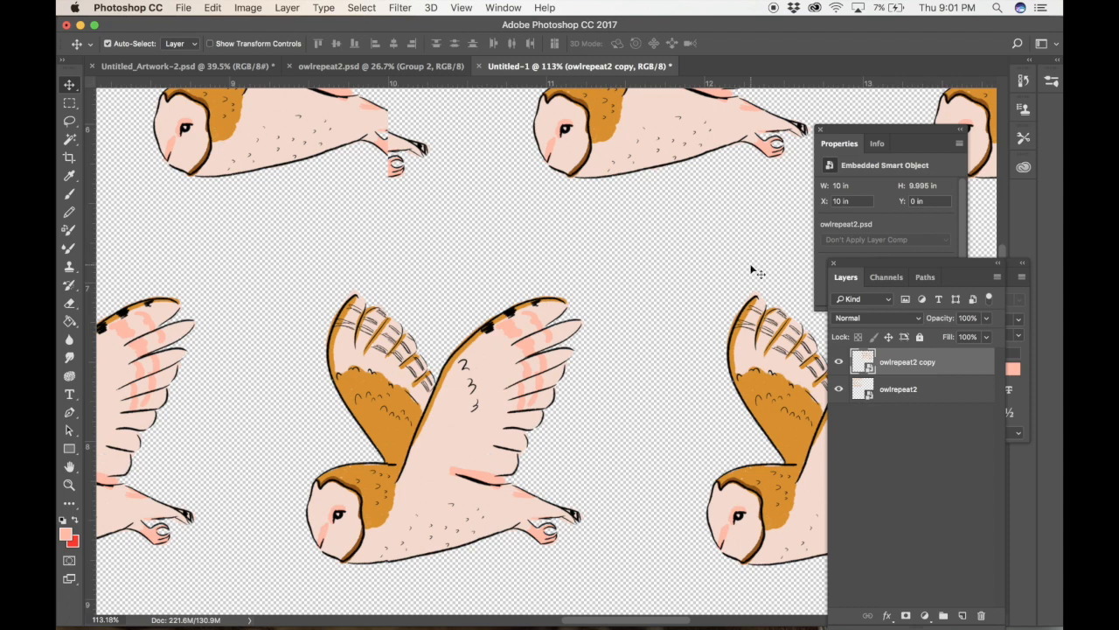
pyautogui.scroll(-5, 751, 270)
pyautogui.scroll(-5, 752, 272)
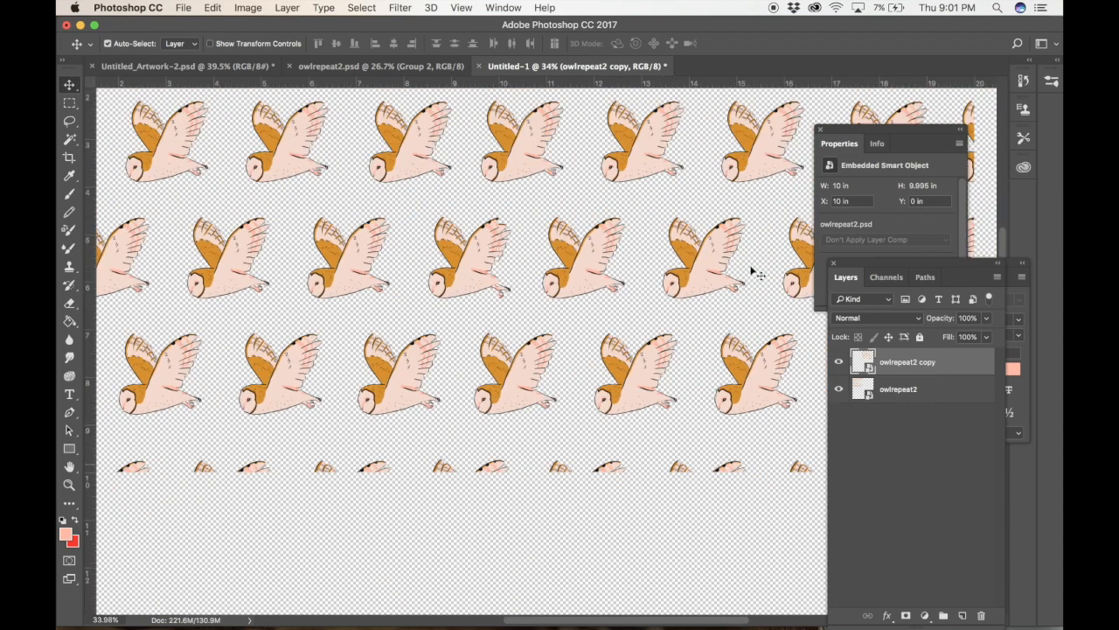
pyautogui.scroll(-2, 749, 292)
pyautogui.scroll(-2, 743, 296)
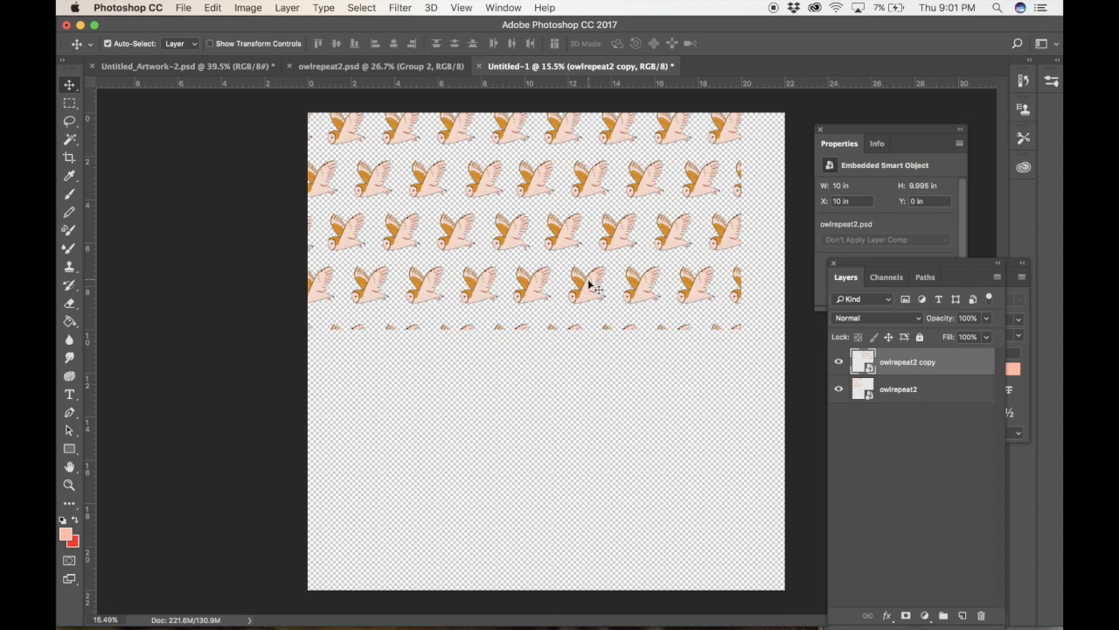
# Duplicate the owl tile again and set this third tile at X 20 in, running past the canvas's right edge
pyautogui.moveTo(590, 288); pyautogui.dragTo(791, 229)
pyautogui.scroll(1, 769, 252)
pyautogui.press('super+equal')
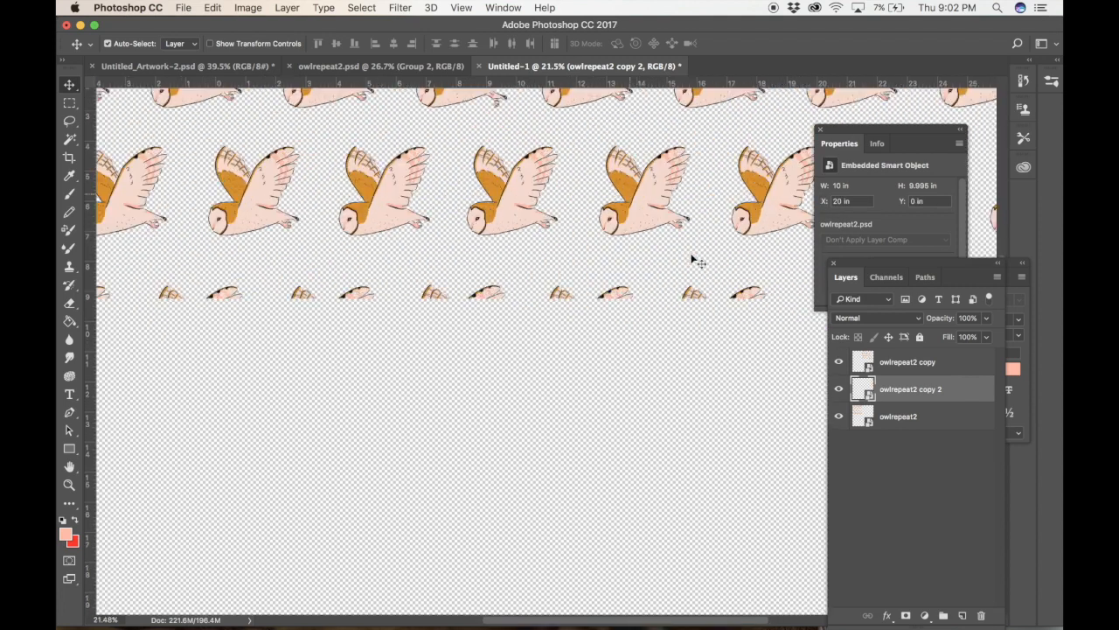
pyautogui.scroll(3, 691, 259)
pyautogui.hscroll(2, 690, 260)
pyautogui.scroll(5, 691, 259)
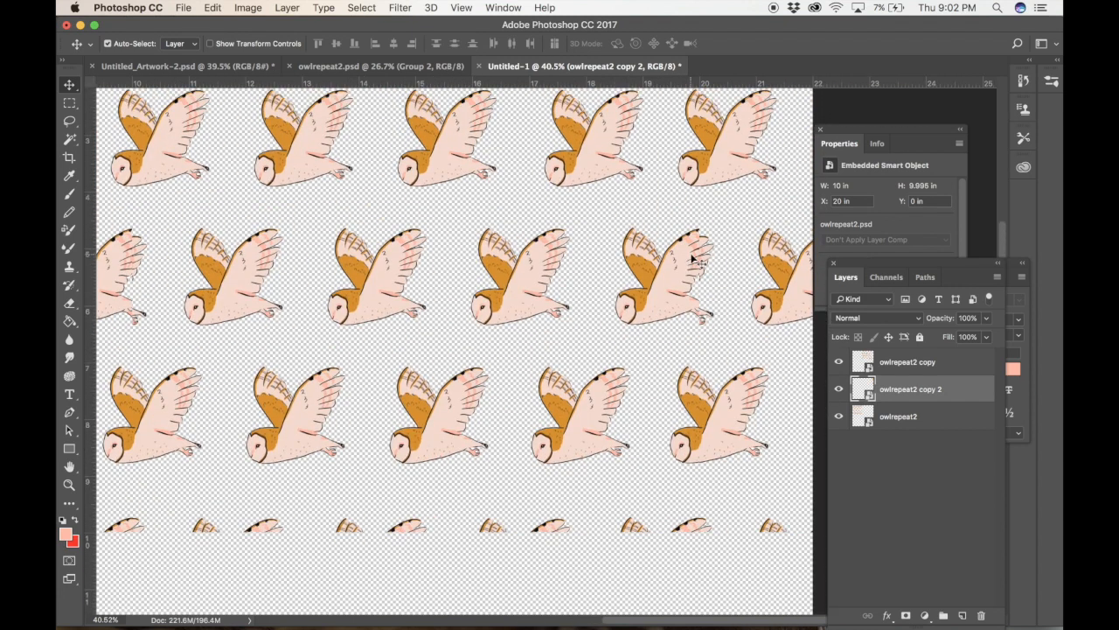
# Try shifting the third owl tile up to Y -0.14 in to match the rows, and return it to Y 0 in
pyautogui.moveTo(691, 260); pyautogui.dragTo(691, 252)
pyautogui.press('Up')
pyautogui.press('Up')
pyautogui.press('Up')
pyautogui.press('Up')
pyautogui.press('Up')
pyautogui.press('Up')
pyautogui.press('Up')
pyautogui.press('Up')
pyautogui.press('Up')
pyautogui.scroll(-1, 554, 400)
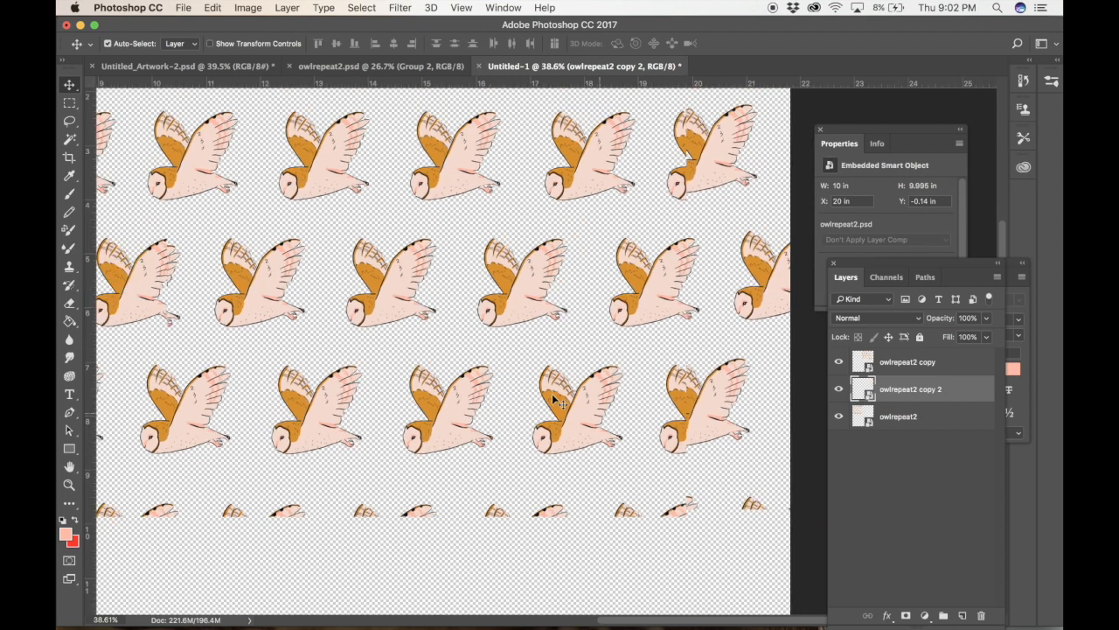
pyautogui.scroll(-2, 553, 400)
pyautogui.moveTo(669, 418)
pyautogui.mouseDown()
pyautogui.moveTo(681, 417)
pyautogui.moveTo(669, 421)
pyautogui.mouseUp()
# Close the Untitled-1 test document without saving and return to owlrepeat2.psd
pyautogui.scroll(3, 671, 421)
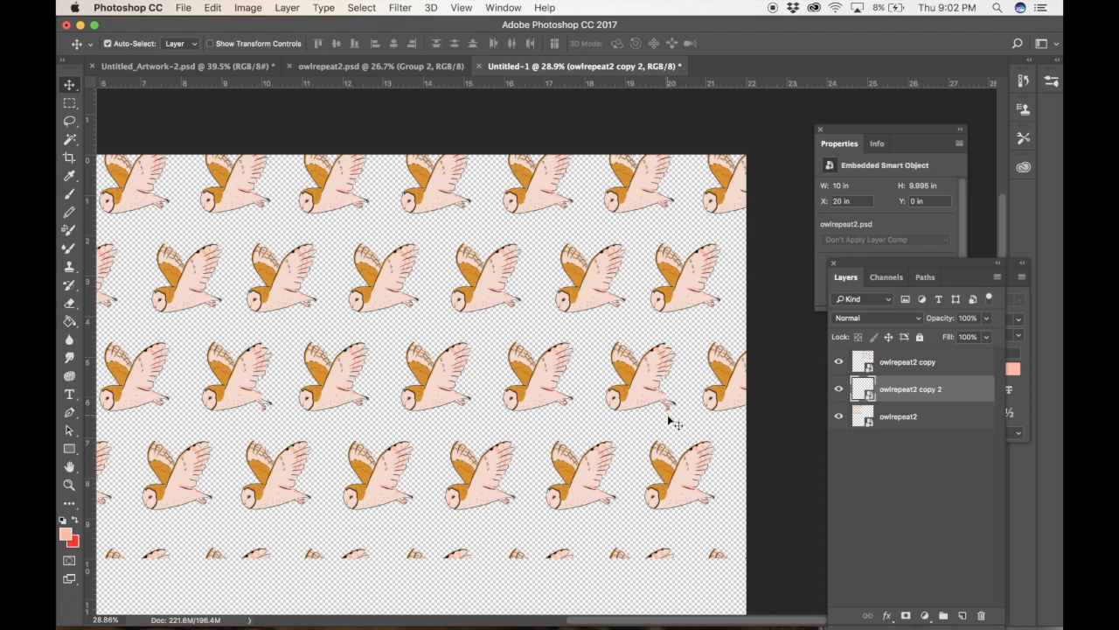
pyautogui.hscroll(-3, 671, 423)
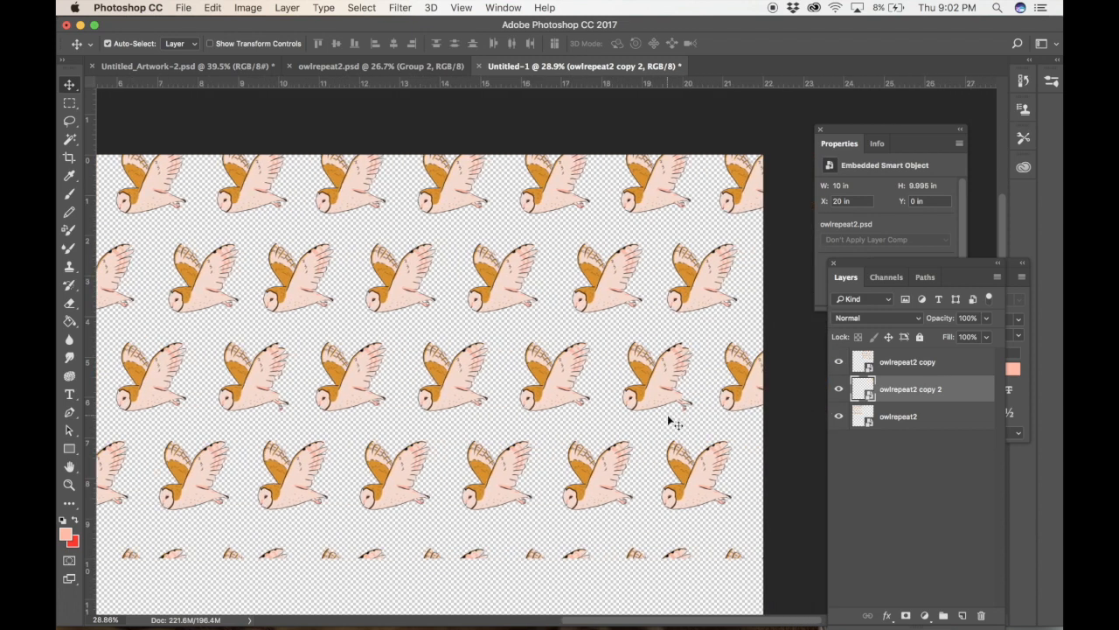
pyautogui.hscroll(-4, 670, 423)
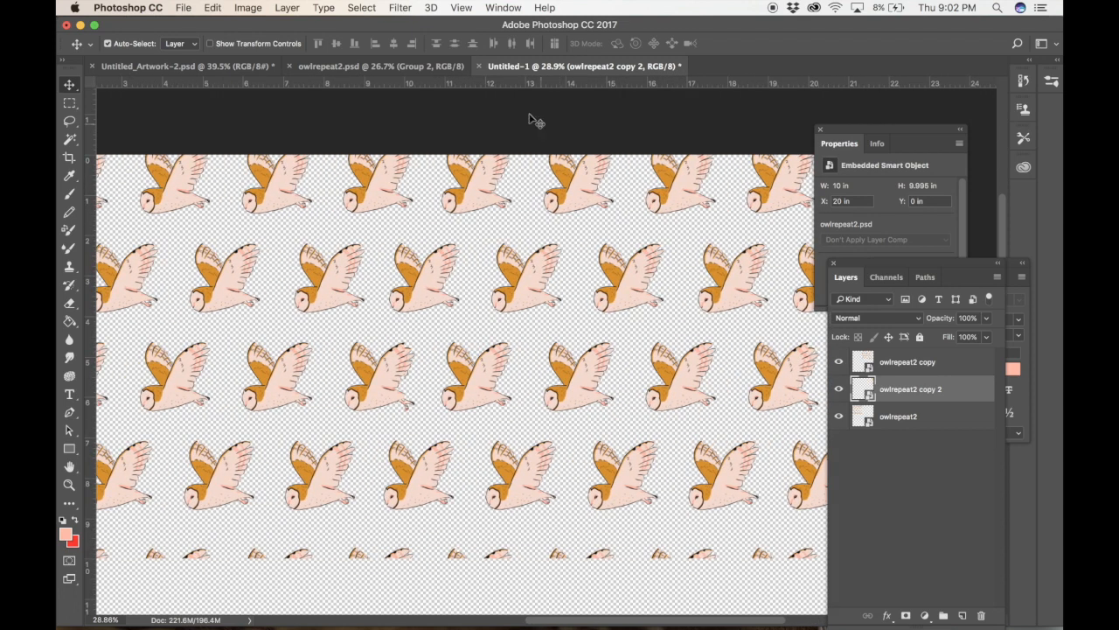
pyautogui.click(479, 67)
pyautogui.click(533, 229)
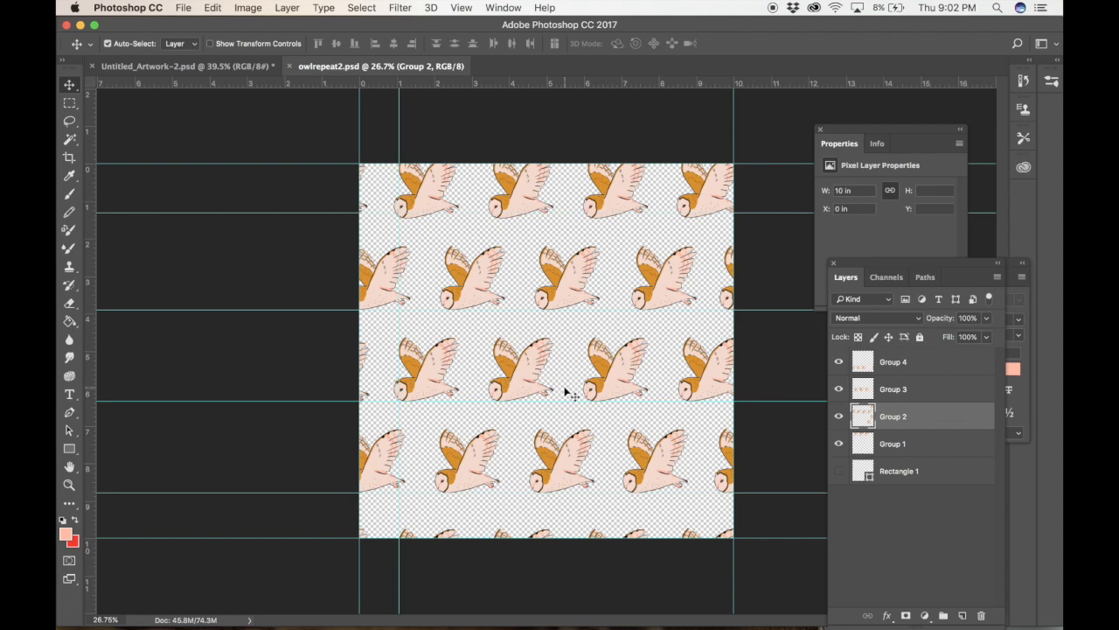
# Raise the horizontal guide beneath the third owl row slightly to line up with the owls' feet
pyautogui.scroll(5, 566, 395)
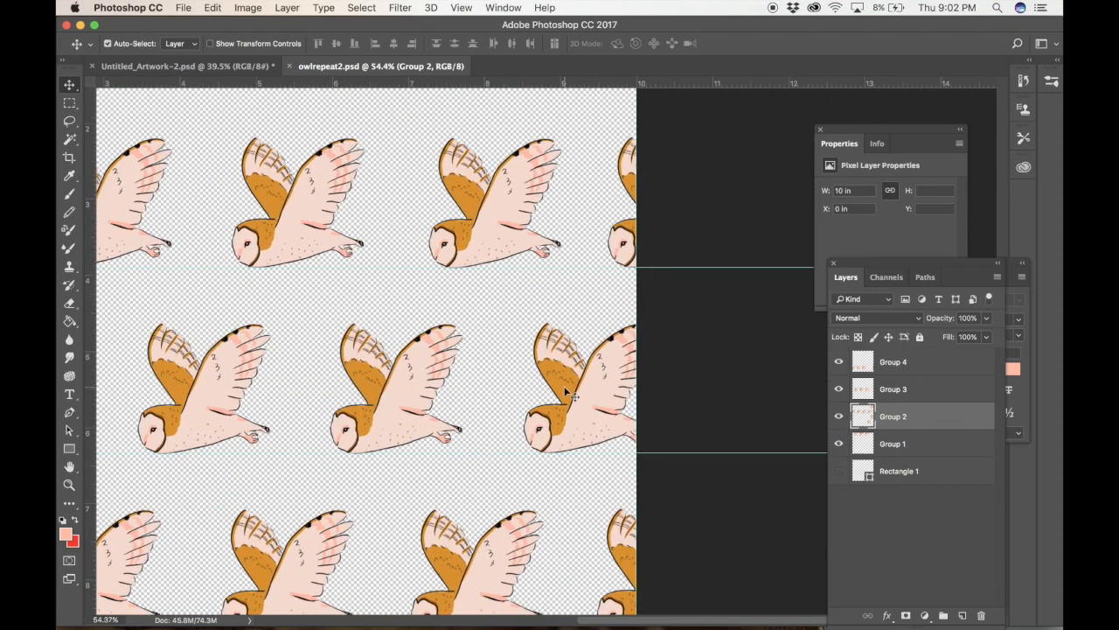
pyautogui.hscroll(-5, 567, 395)
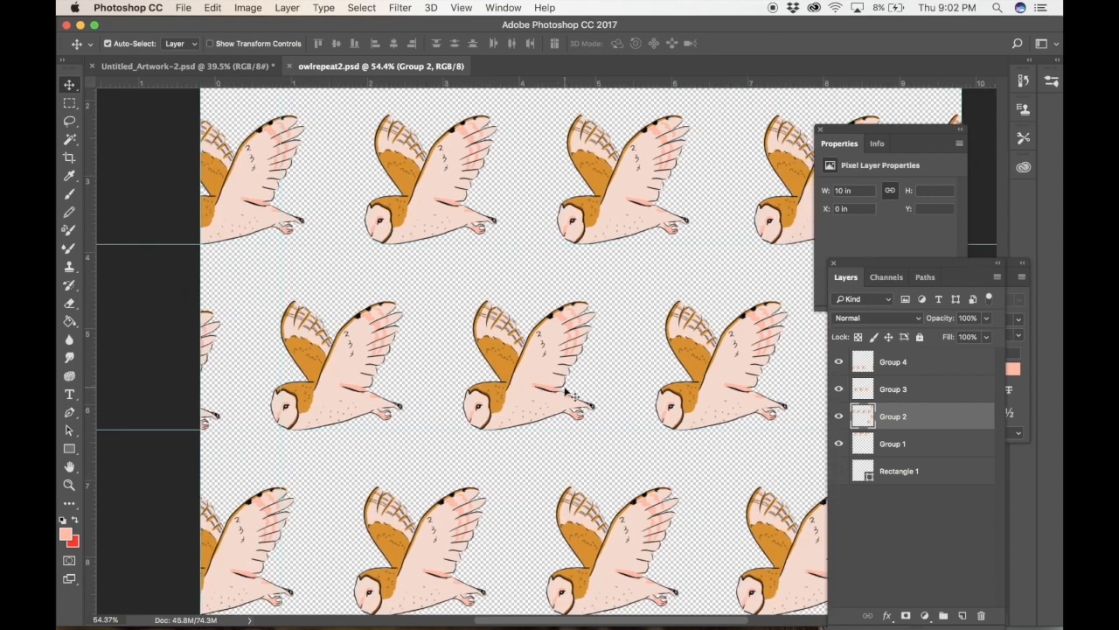
pyautogui.hscroll(-3, 567, 396)
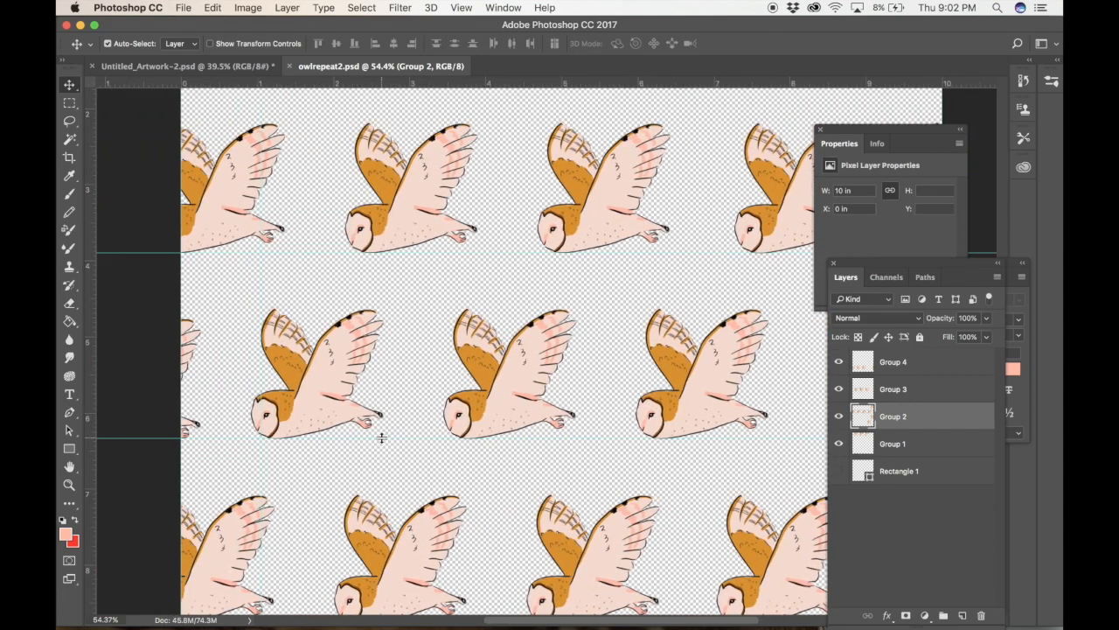
pyautogui.moveTo(381, 437); pyautogui.dragTo(381, 429)
# Try to move the cut-off owl fragment at the tile's left edge up toward the guide, and undo the move
pyautogui.moveTo(189, 419); pyautogui.dragTo(189, 408)
pyautogui.moveTo(188, 338); pyautogui.dragTo(187, 327)
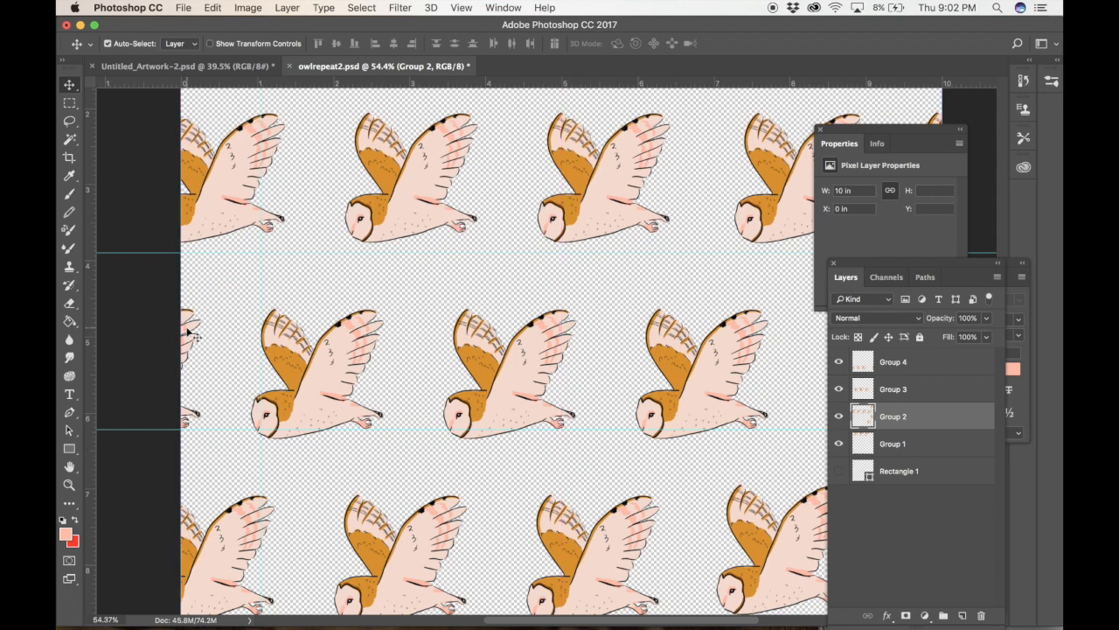
pyautogui.press('super+z')
# Select only the third row's cut-off owl fragment at the tile's left edge with a rectangular marquee and move it up to the guide
pyautogui.click(69, 102)
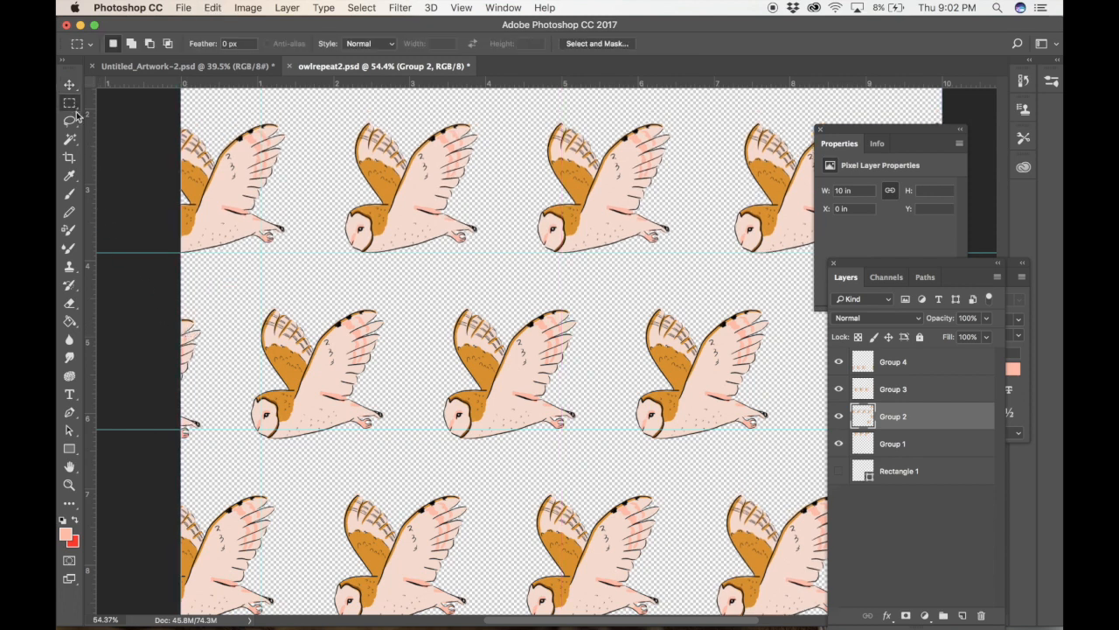
pyautogui.moveTo(178, 331); pyautogui.dragTo(218, 482)
pyautogui.click(69, 86)
pyautogui.moveTo(193, 346); pyautogui.dragTo(190, 331)
# Save the corrected tile over the existing owlrepeat2.psd in Photoshop format with Maximize Compatibility on
pyautogui.click(184, 7)
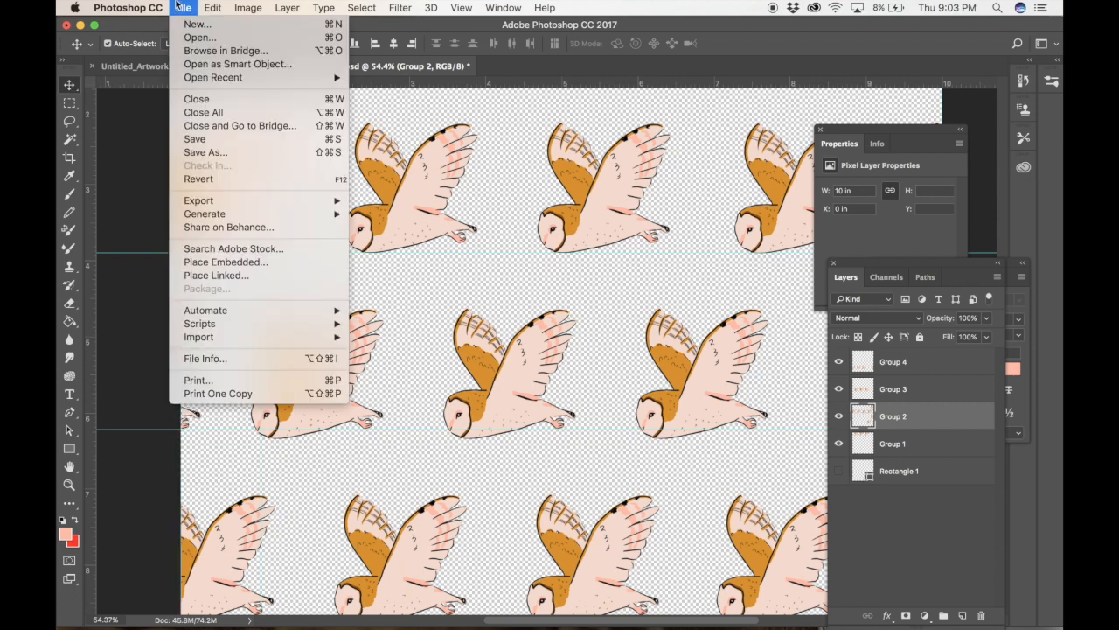
pyautogui.click(205, 152)
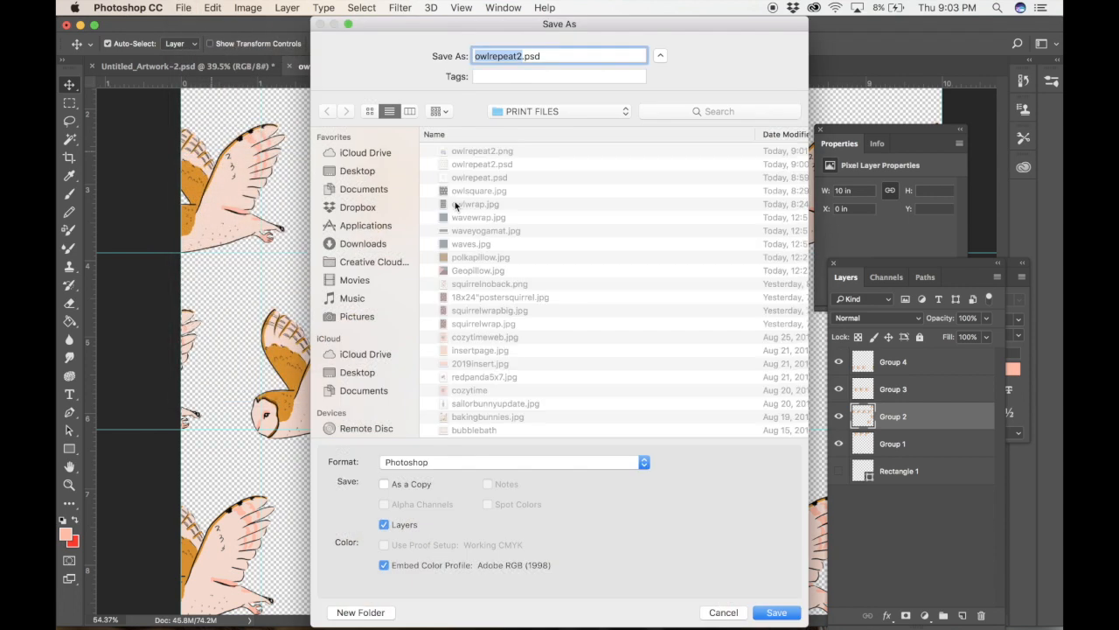
pyautogui.click(479, 166)
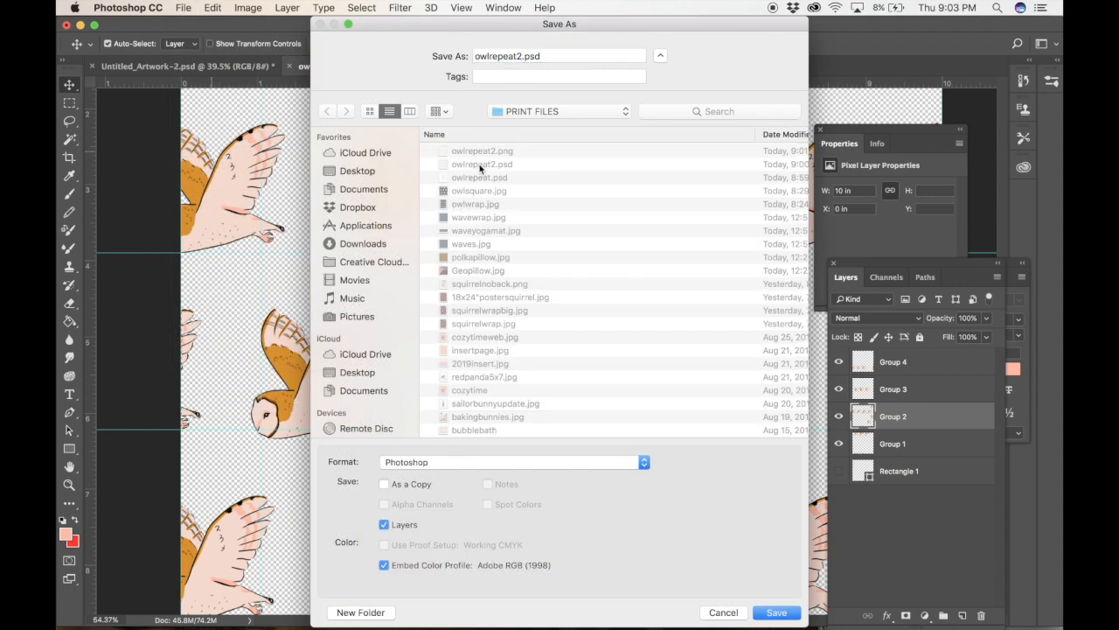
pyautogui.press('Return')
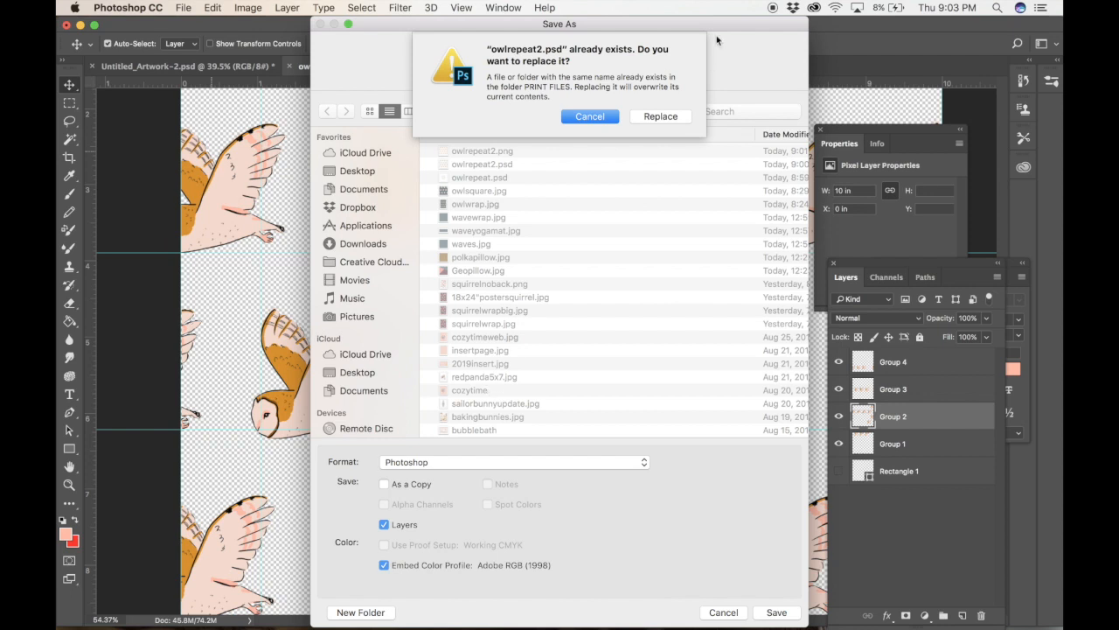
pyautogui.click(668, 113)
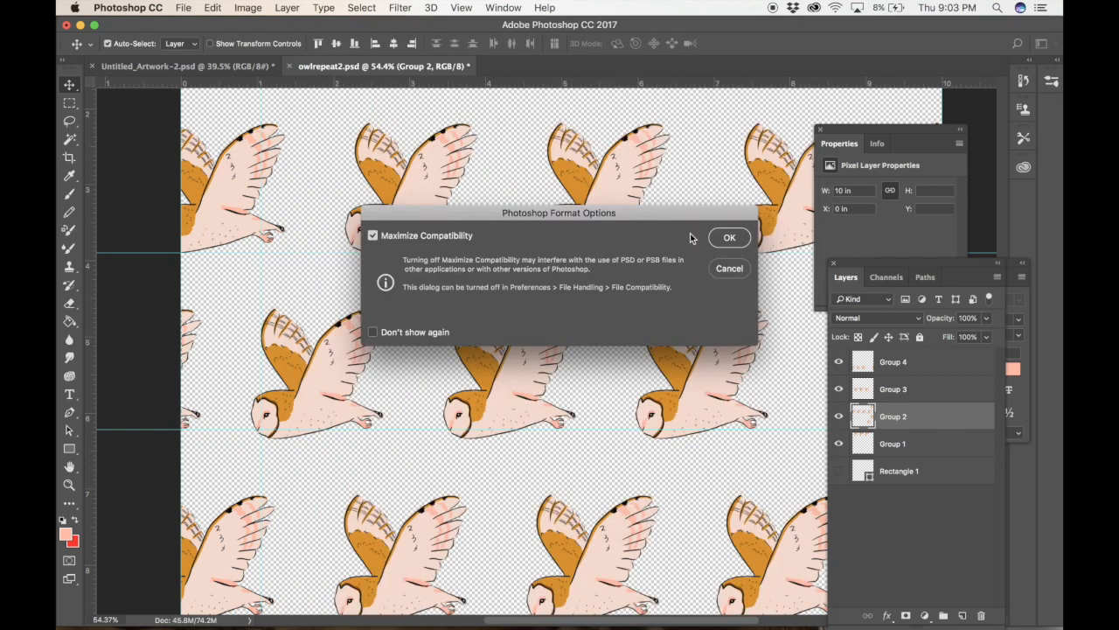
pyautogui.press('Return')
# Save a PNG copy of the corrected tile, replacing the existing owlrepeat2.png
pyautogui.click(184, 8)
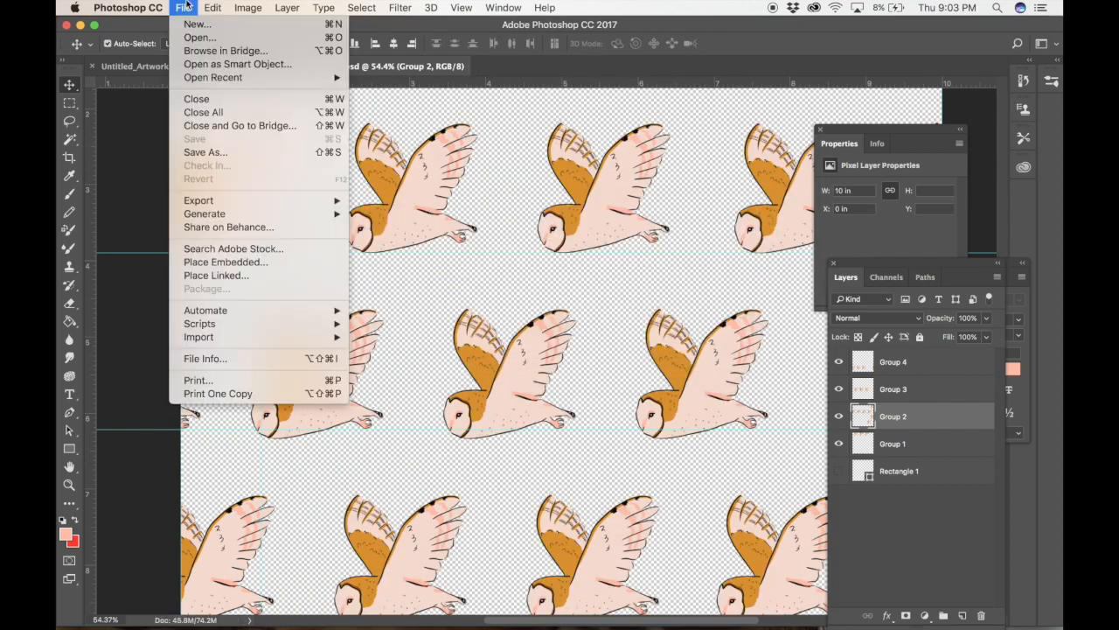
pyautogui.click(209, 153)
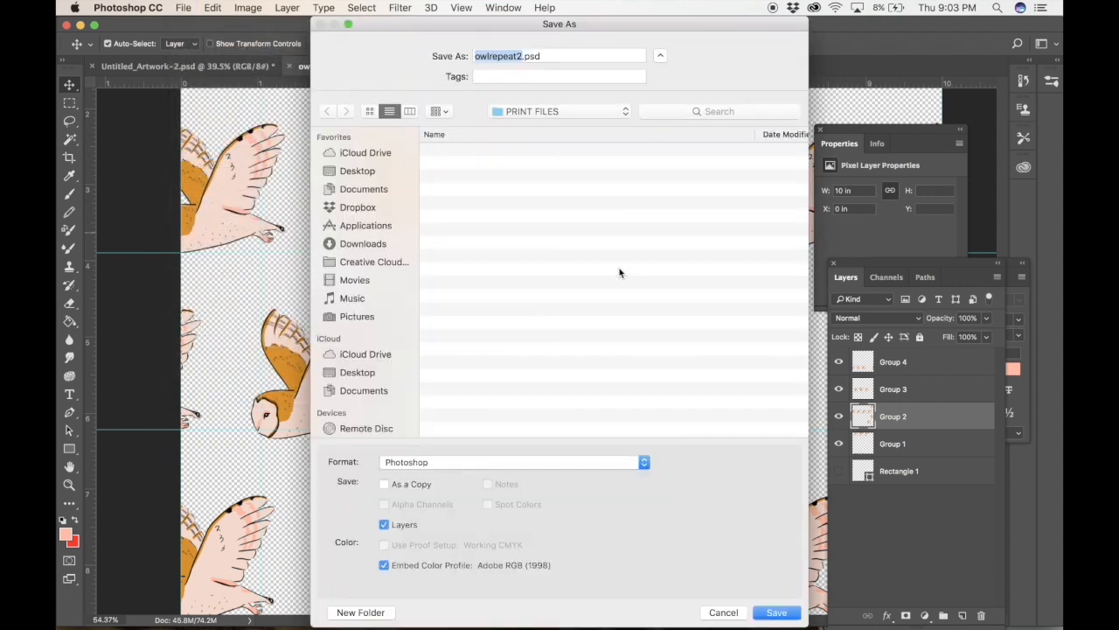
pyautogui.click(482, 164)
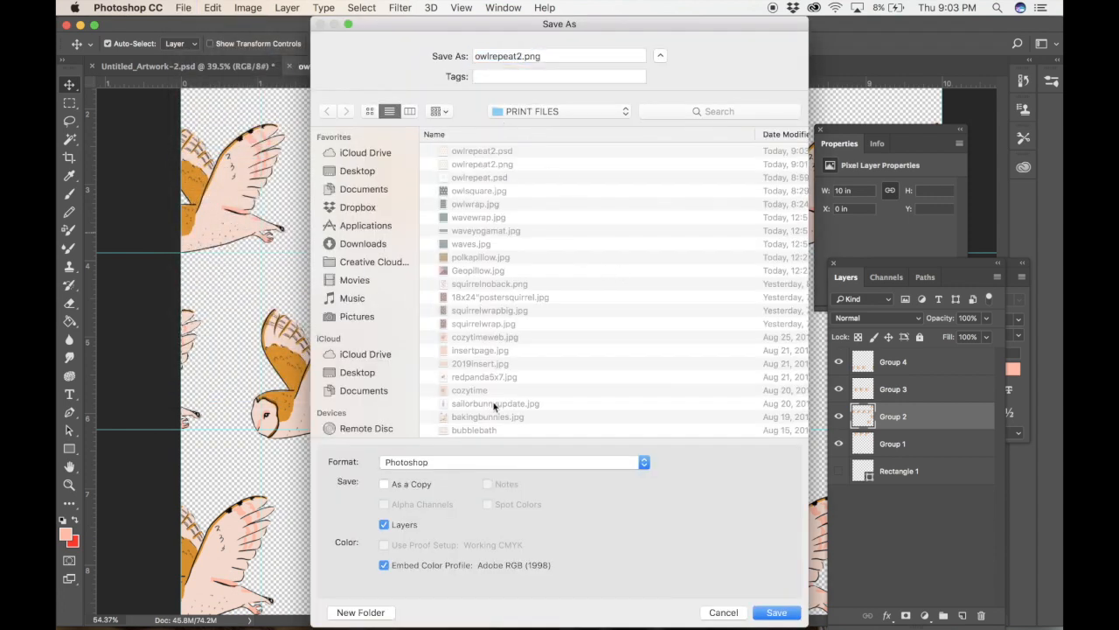
pyautogui.click(473, 463)
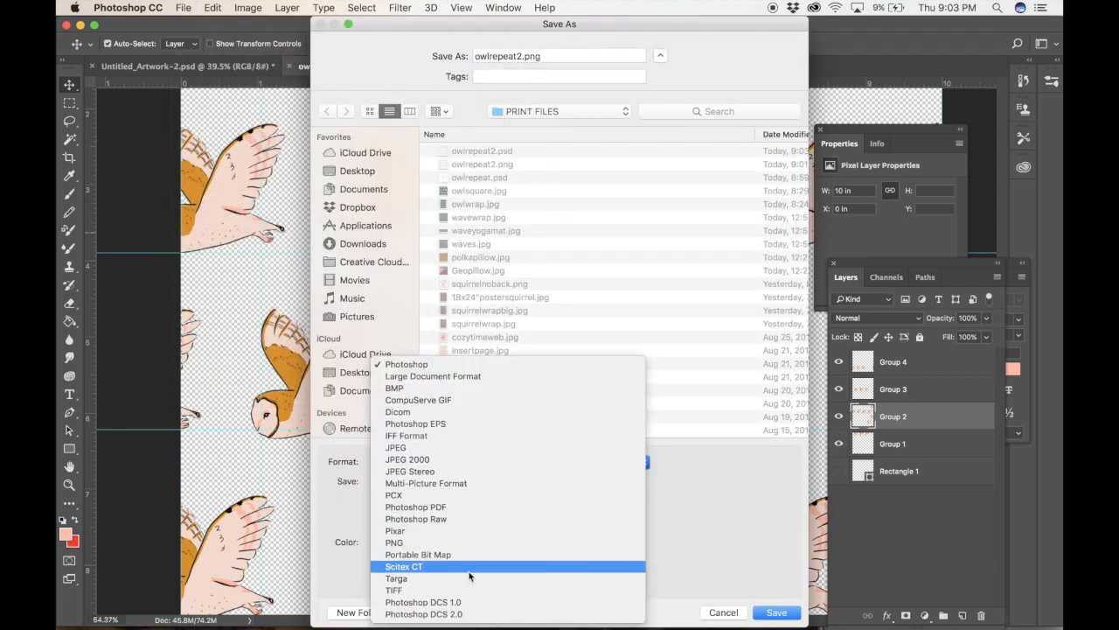
pyautogui.click(469, 543)
pyautogui.press('Return')
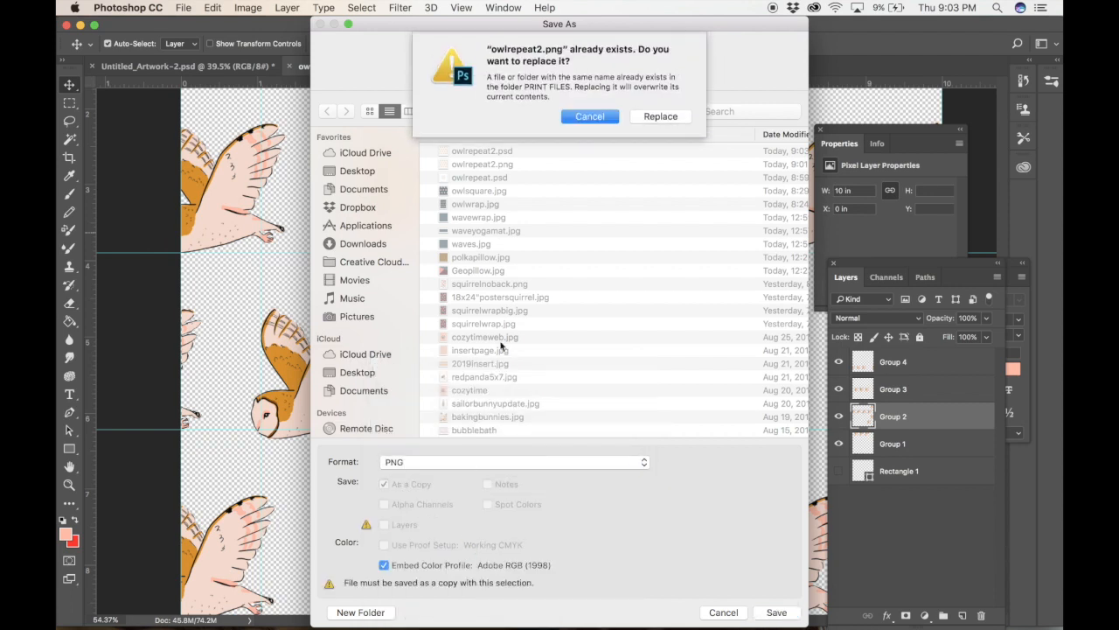
pyautogui.click(659, 117)
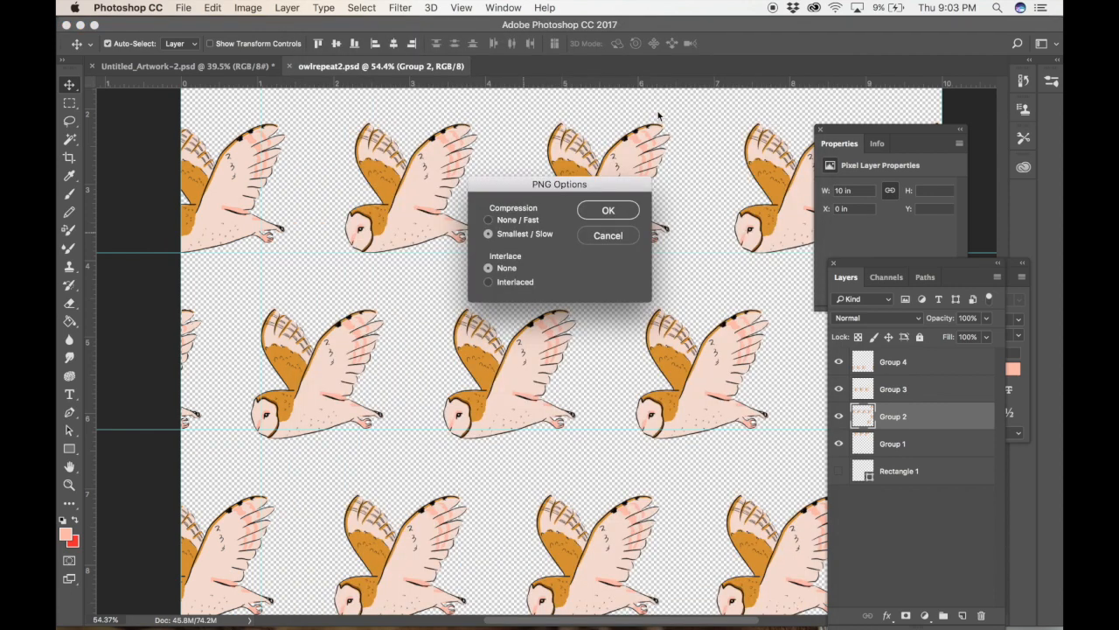